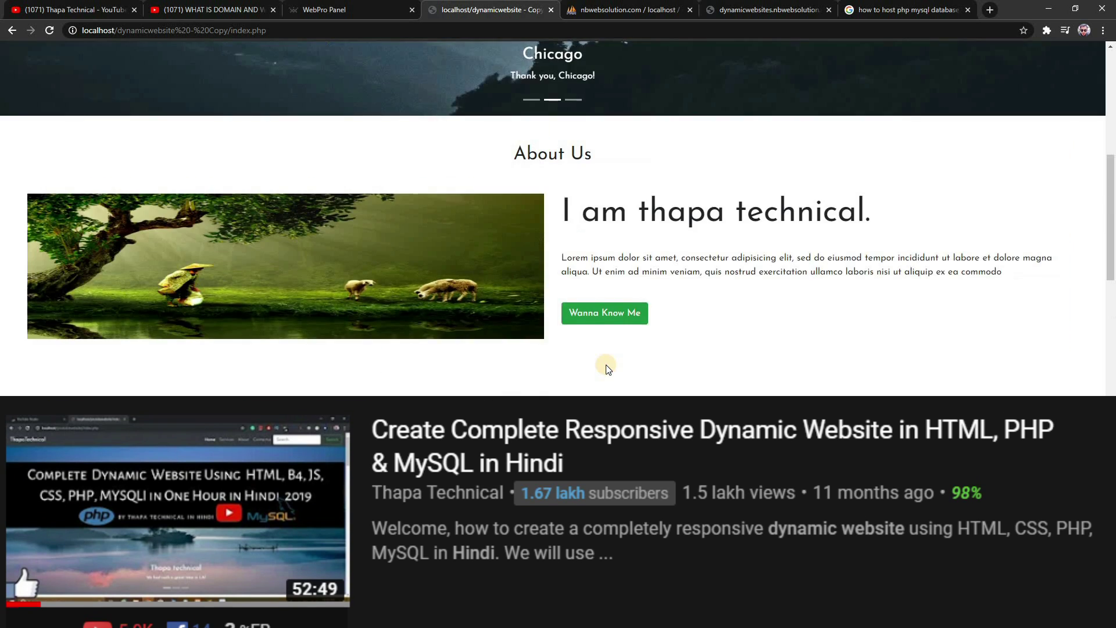
Compare the local and hosted ThapaTechnical pages, then scroll the live site to its Contact Us form
scroll(605, 365, "down", 20)
scroll(604, 364, "down", 10)
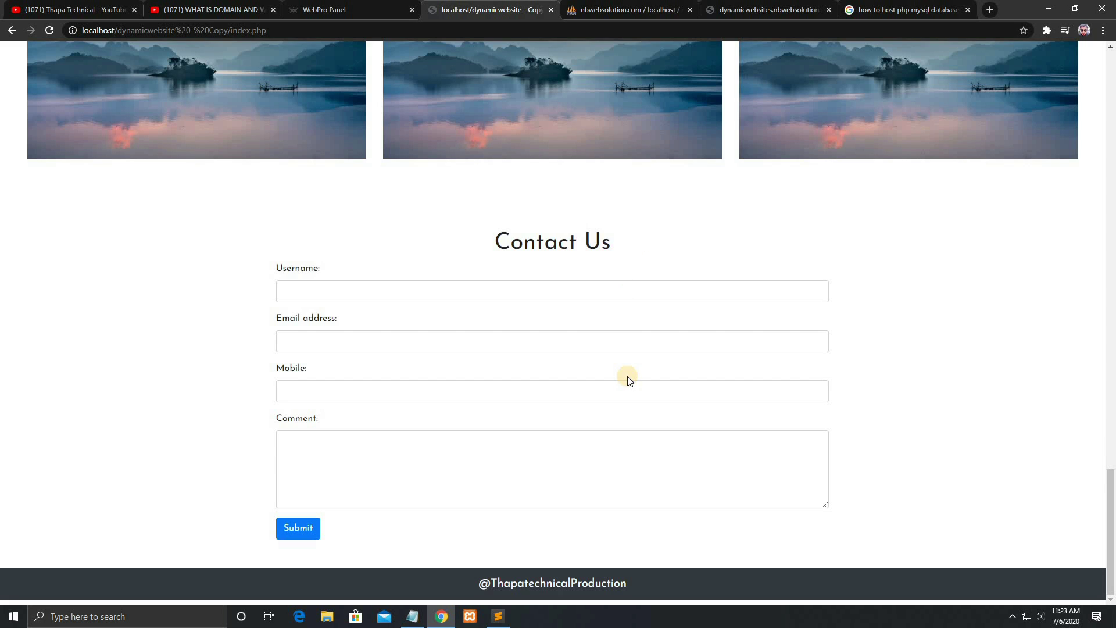
scroll(629, 370, "up", 6)
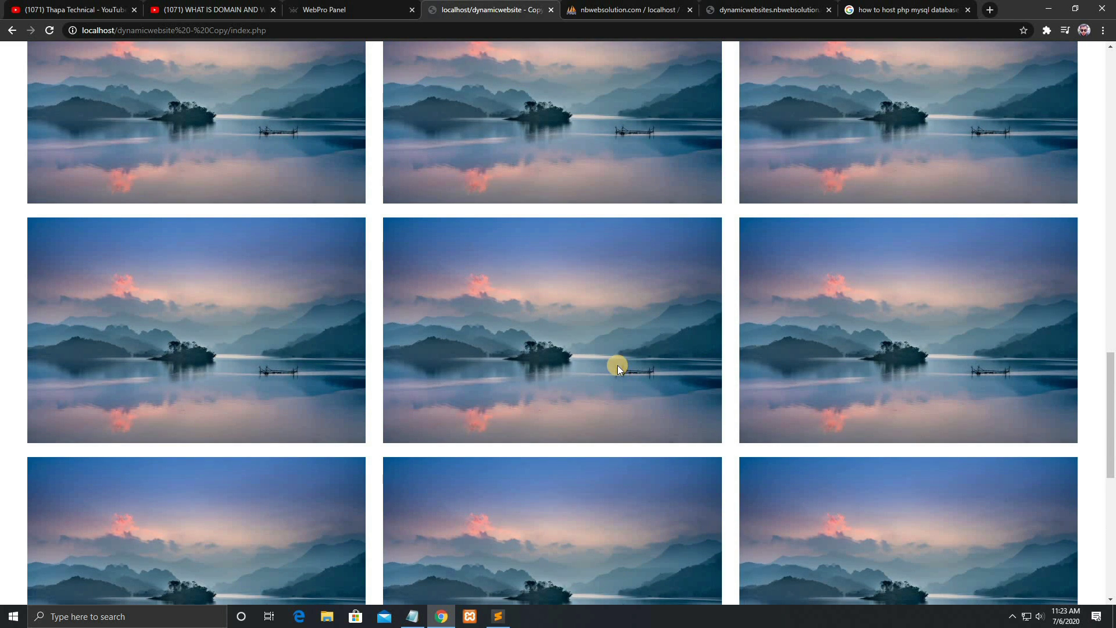
scroll(618, 365, "up", 10)
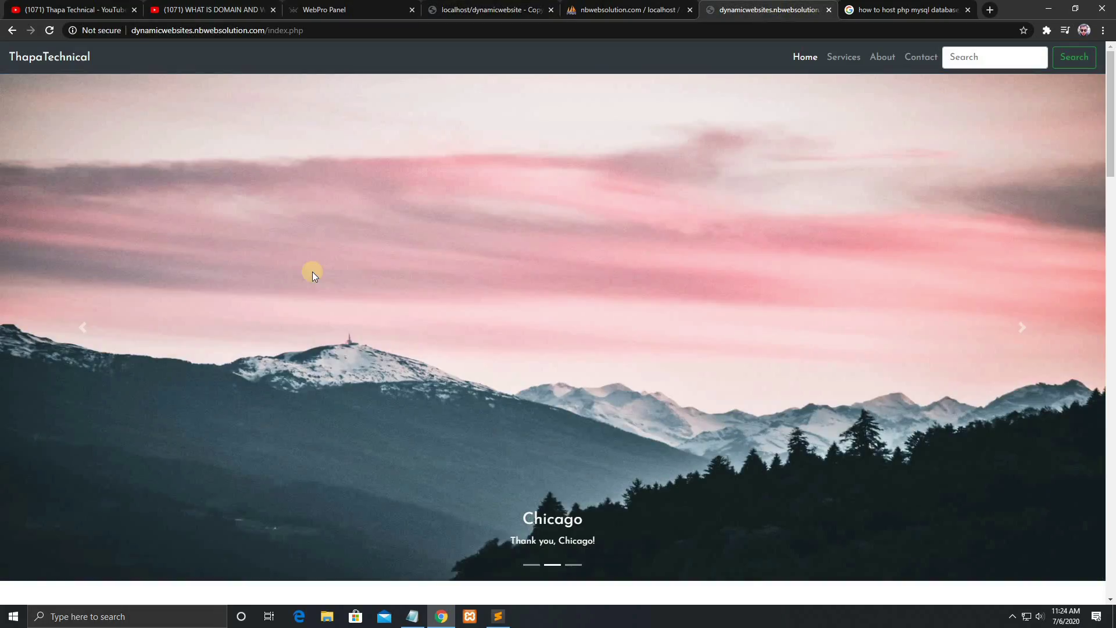
left_click(488, 10)
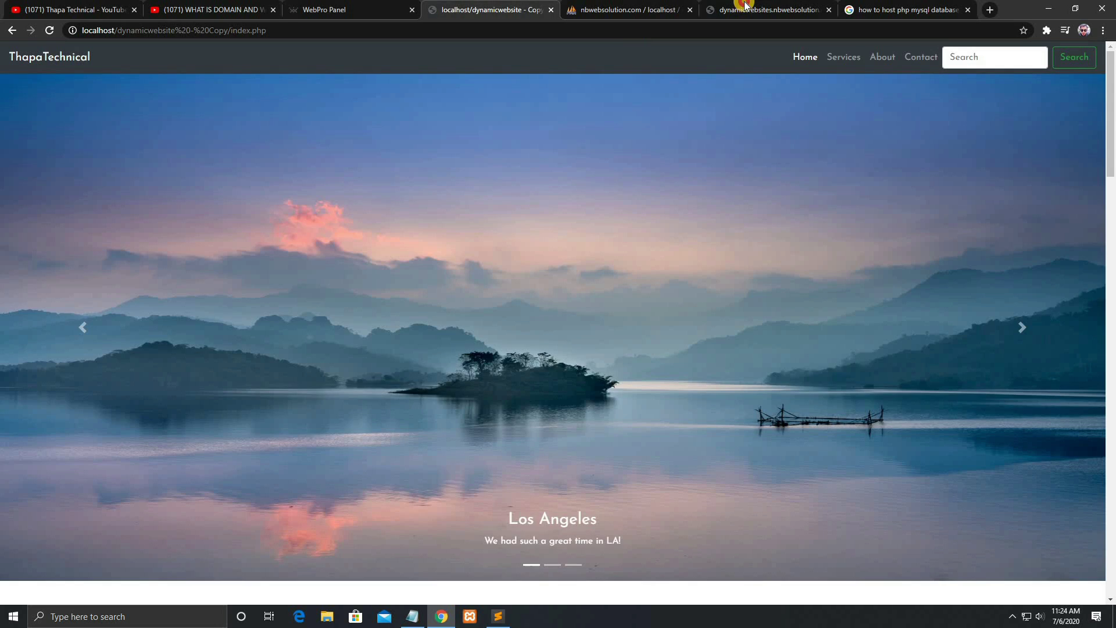
left_click(746, 7)
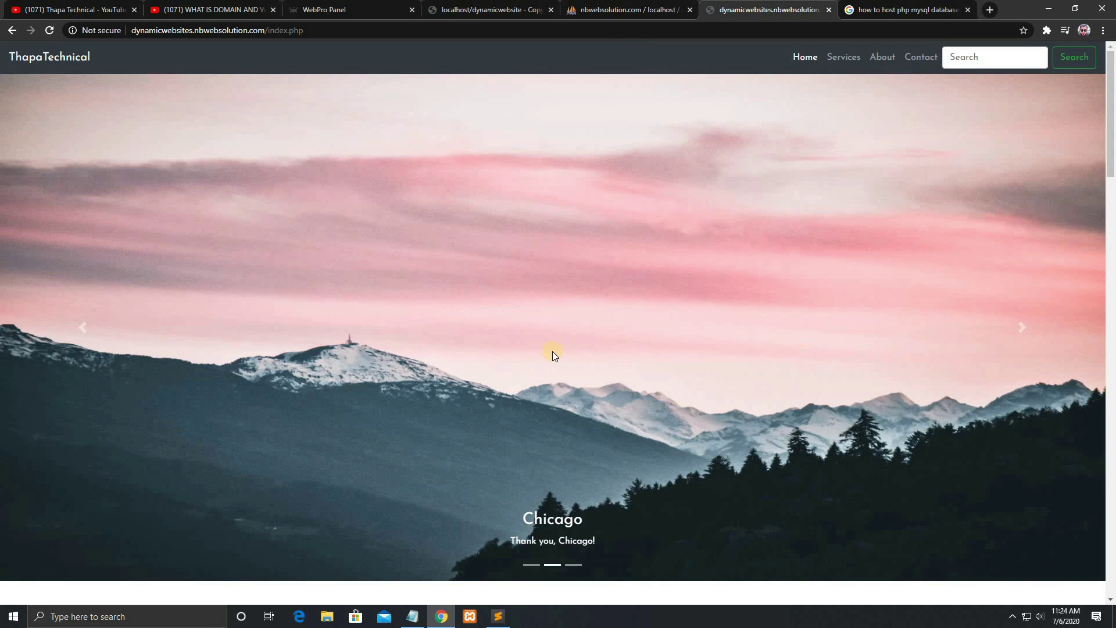
scroll(558, 346, "down", 6)
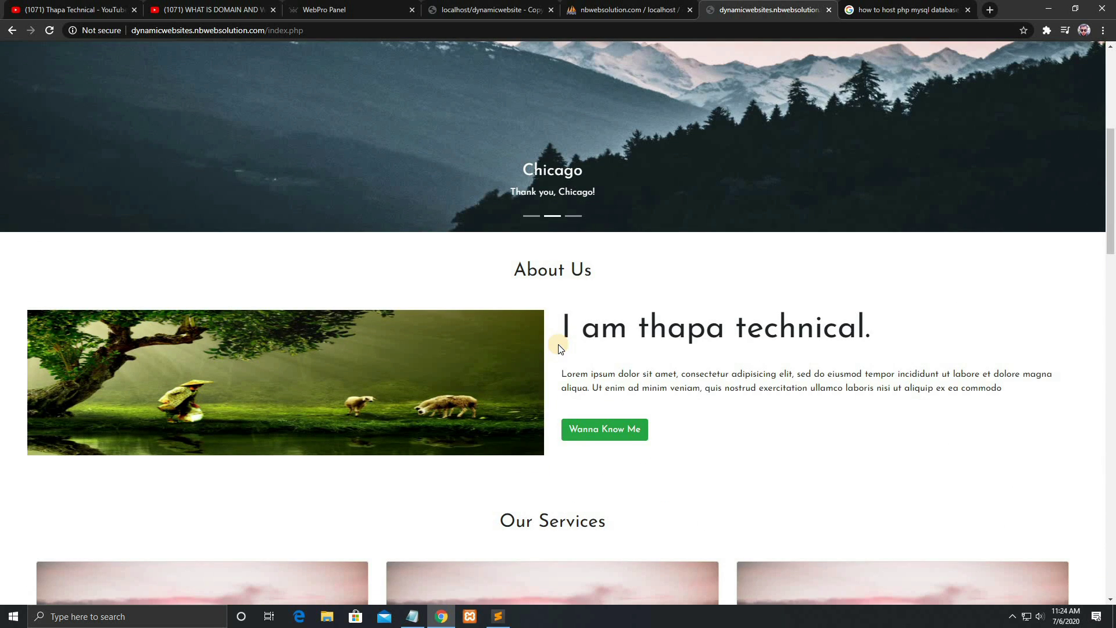
scroll(560, 342, "up", 6)
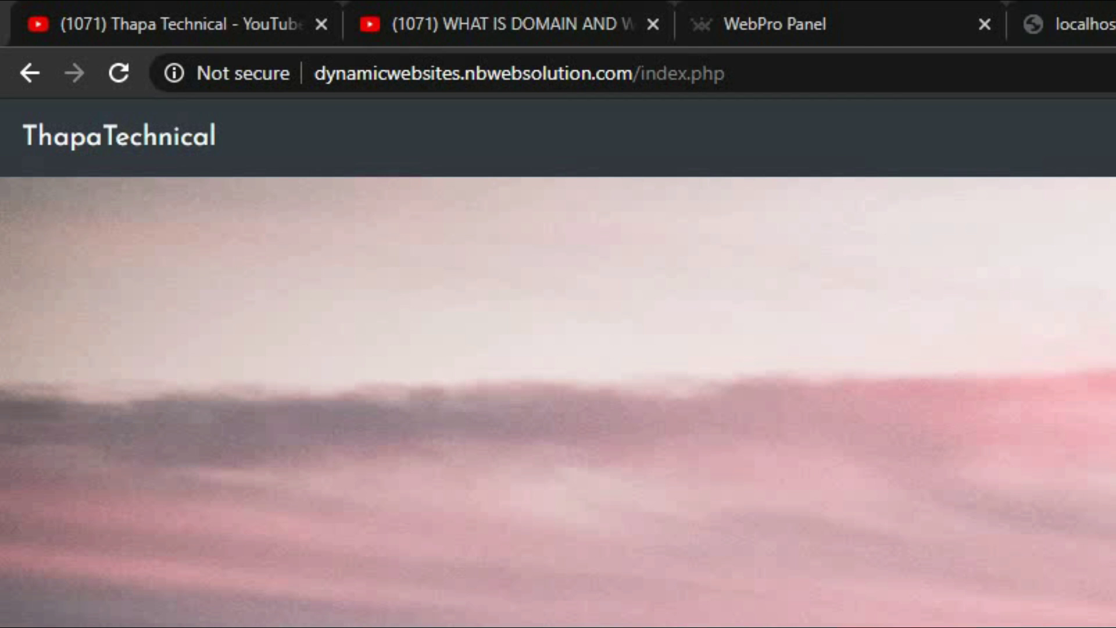
scroll(690, 616, "down", 5)
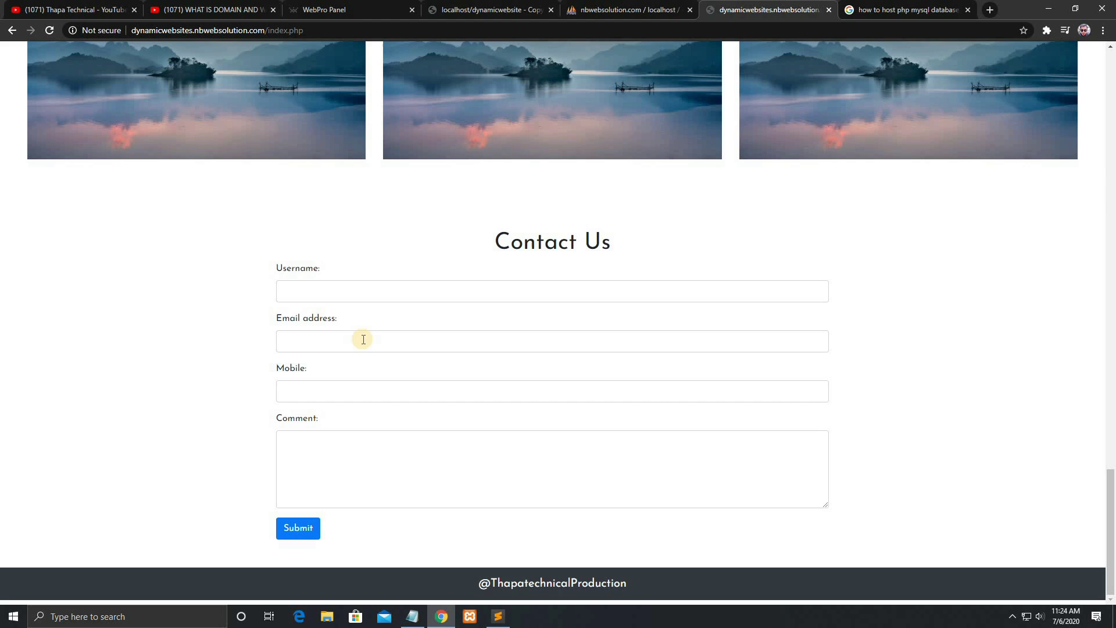
Fill in the contact form's email address and enter 'Awesome' as the comment
left_click(378, 289)
left_click(338, 343)
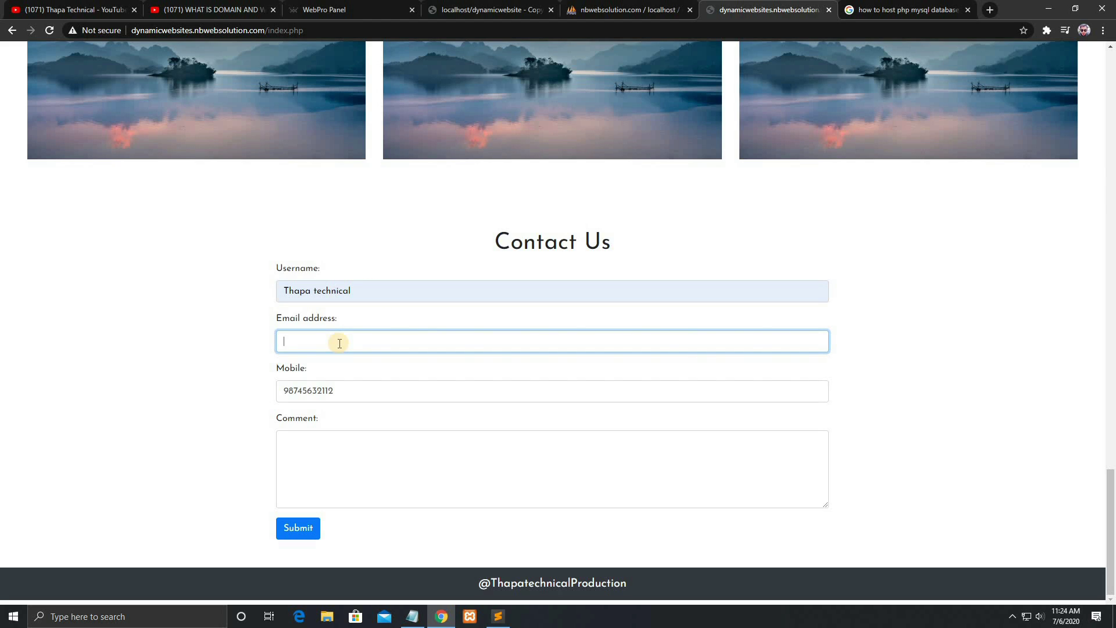
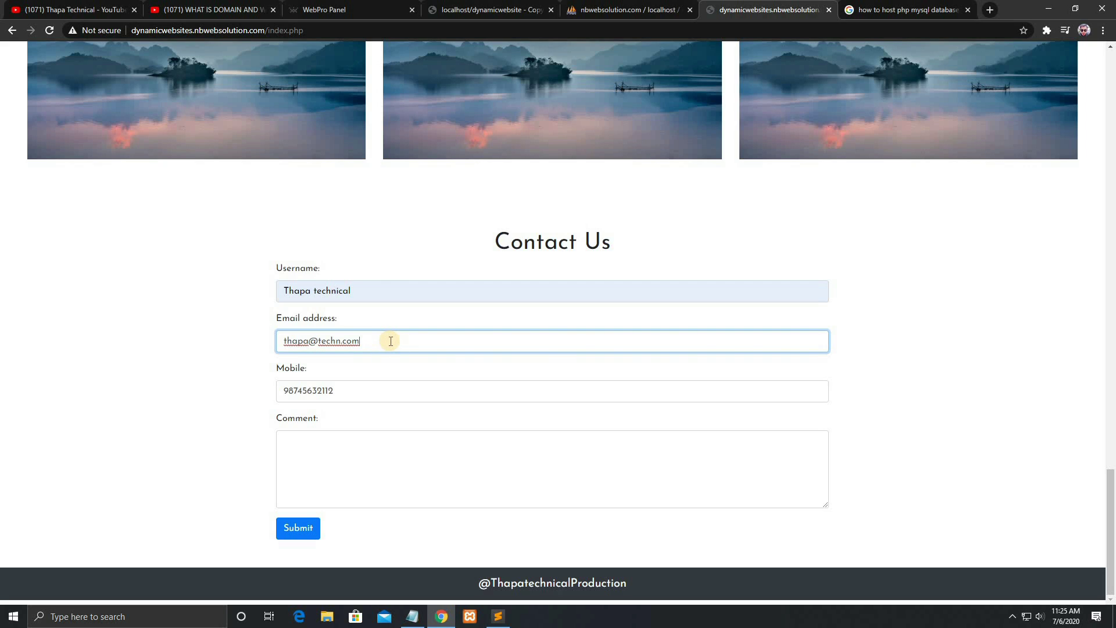
left_click(414, 471)
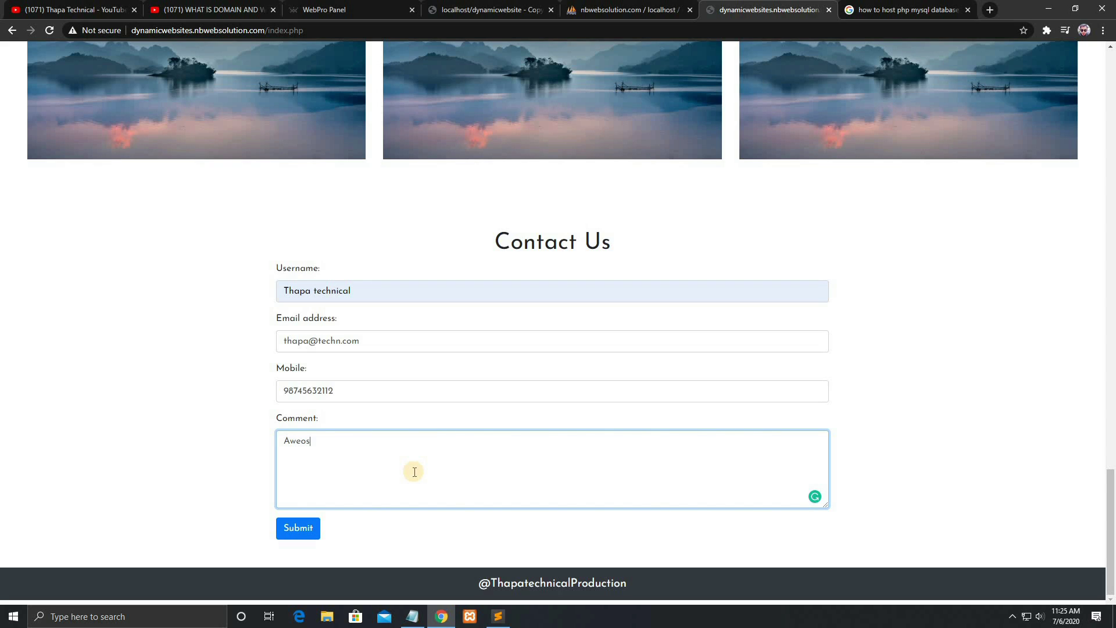
type("Aweos")
key("BackSpace")
type("i")
key("BackSpace")
type("ome")
Submit the contact form and dismiss the 'Thank for your response..!!' alert
key("Tab")
key("Return")
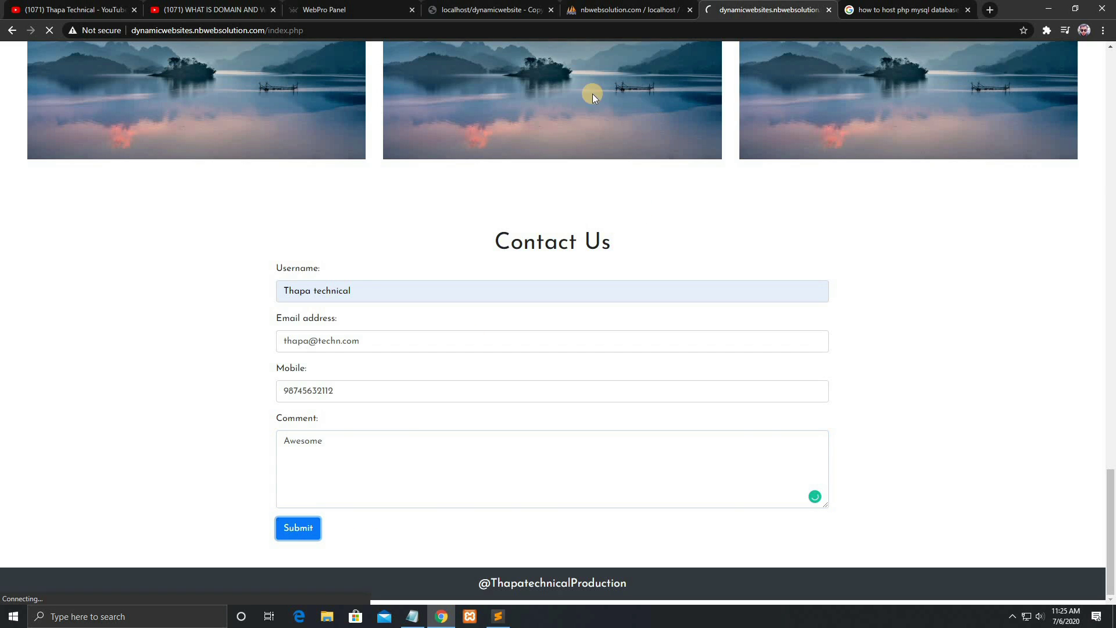
left_click(672, 99)
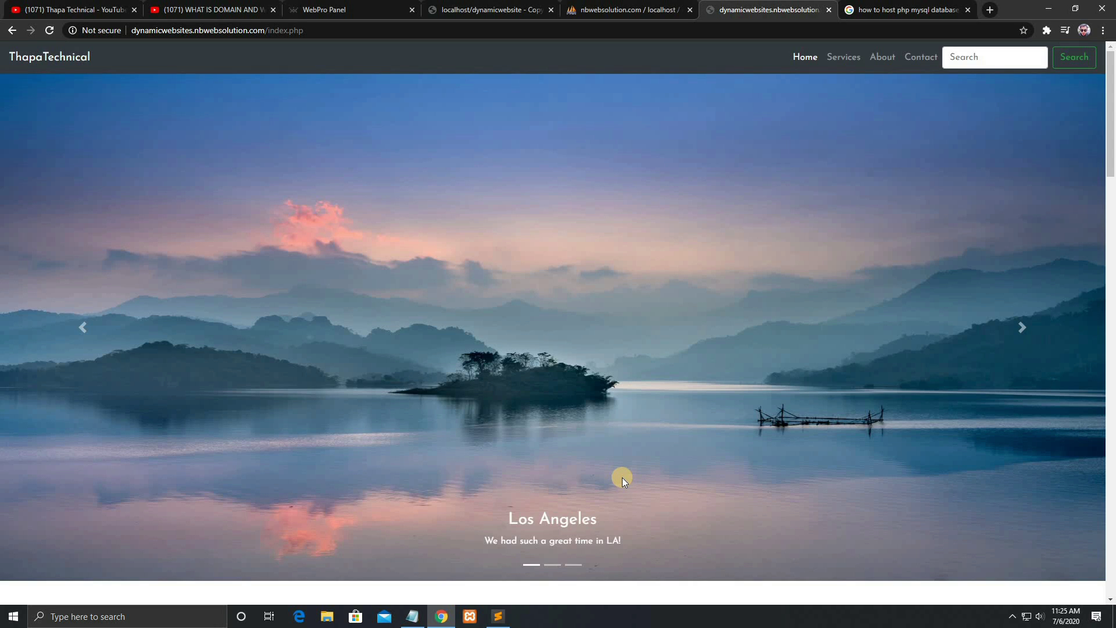
Reload the phpMyAdmin userinfodata table at 175% zoom and inspect new row 11 with comment Awesome
left_click(642, 10)
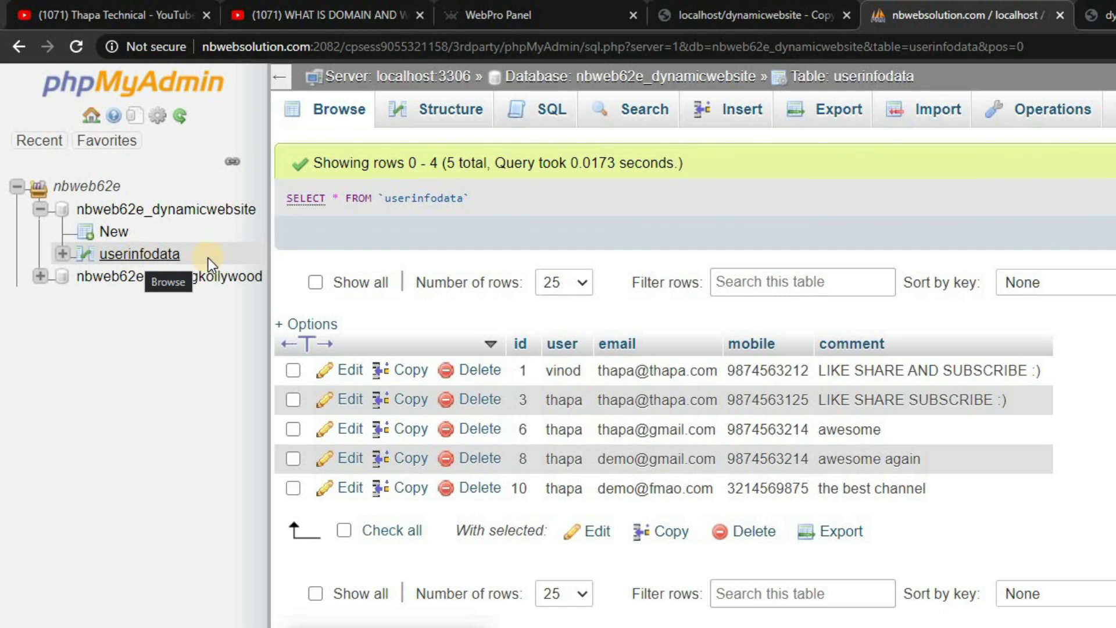
left_click(76, 48)
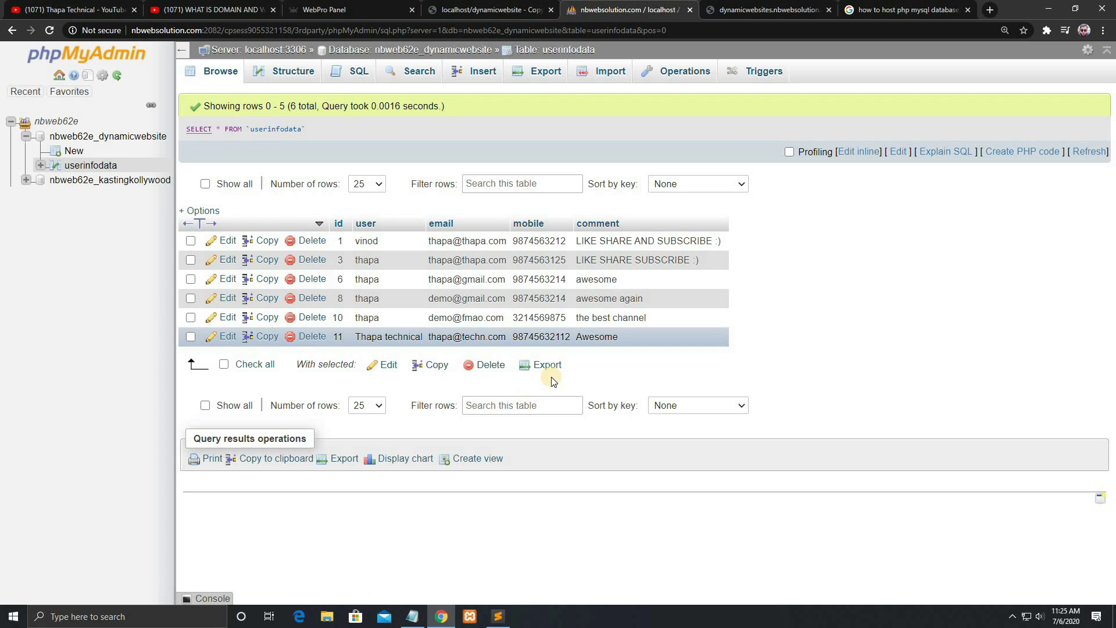
key("ctrl+plus")
key("ctrl+plus")
key("ctrl+plus")
key("ctrl+plus")
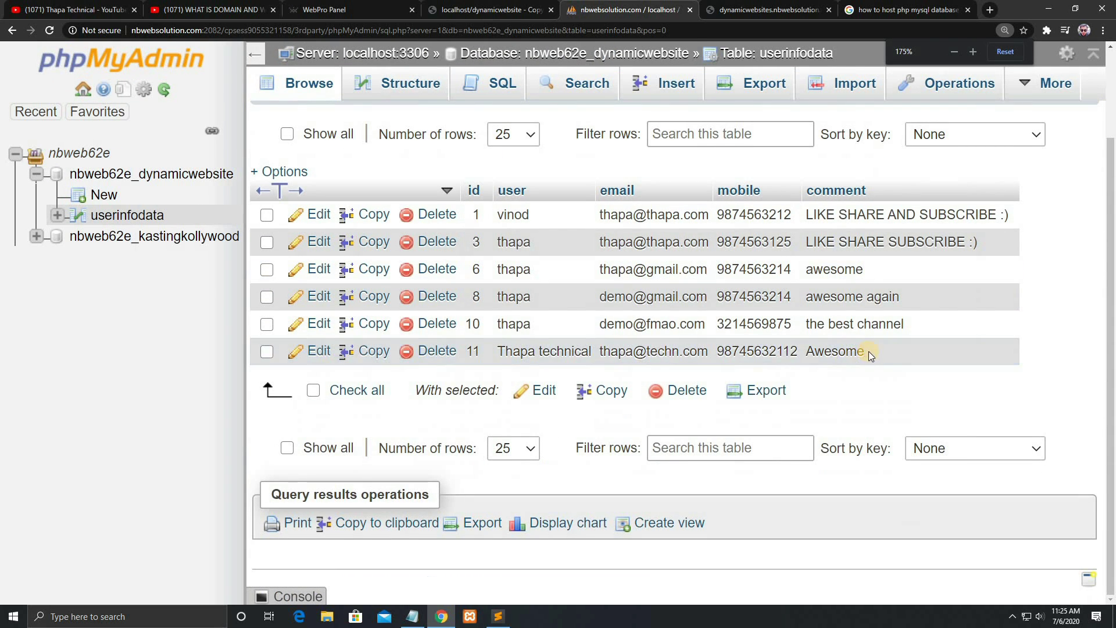
left_click_drag(870, 355, 495, 352)
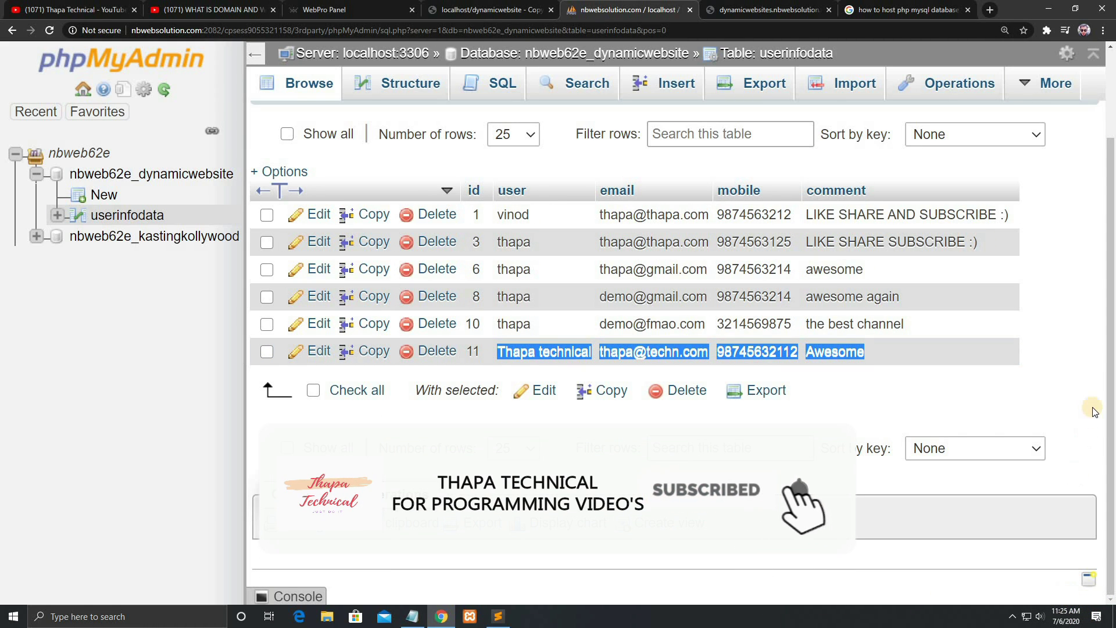
left_click(497, 355)
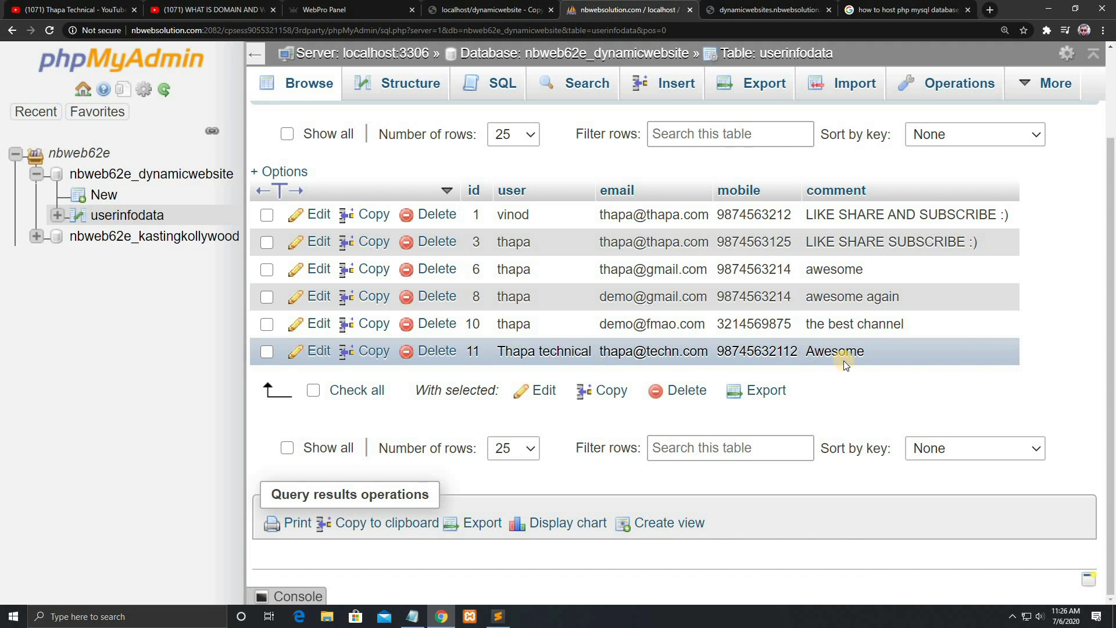
left_click_drag(842, 360, 1049, 378)
left_click(1055, 381)
Recheck the live site, return to phpMyAdmin, and bring Sublime Text with index.php to the front
left_click(749, 6)
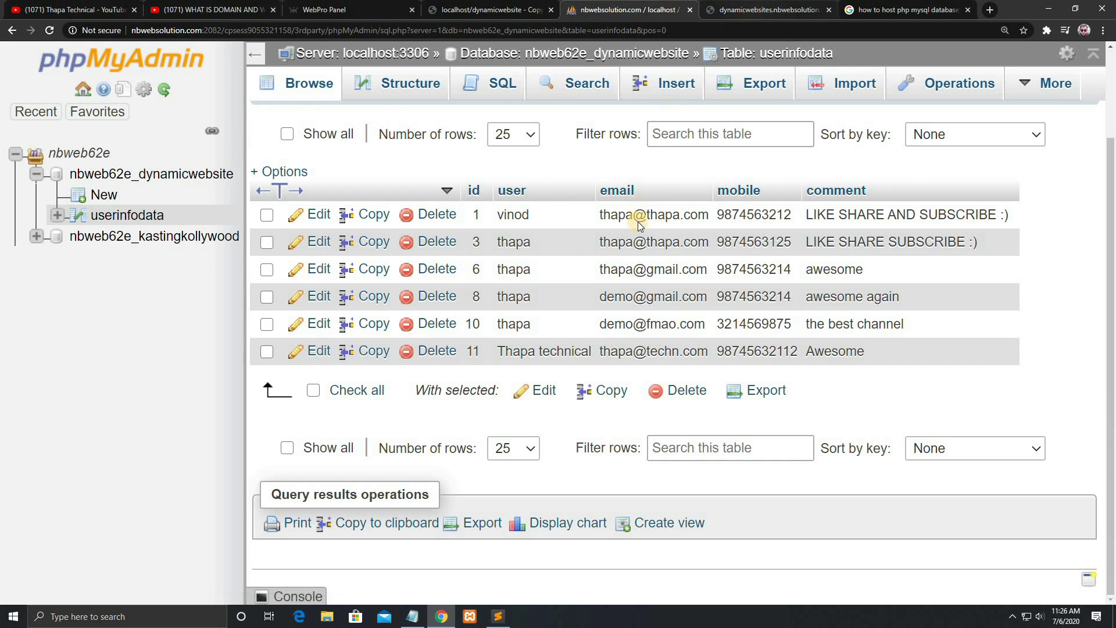
scroll(707, 369, "down", 5)
scroll(657, 302, "up", 5)
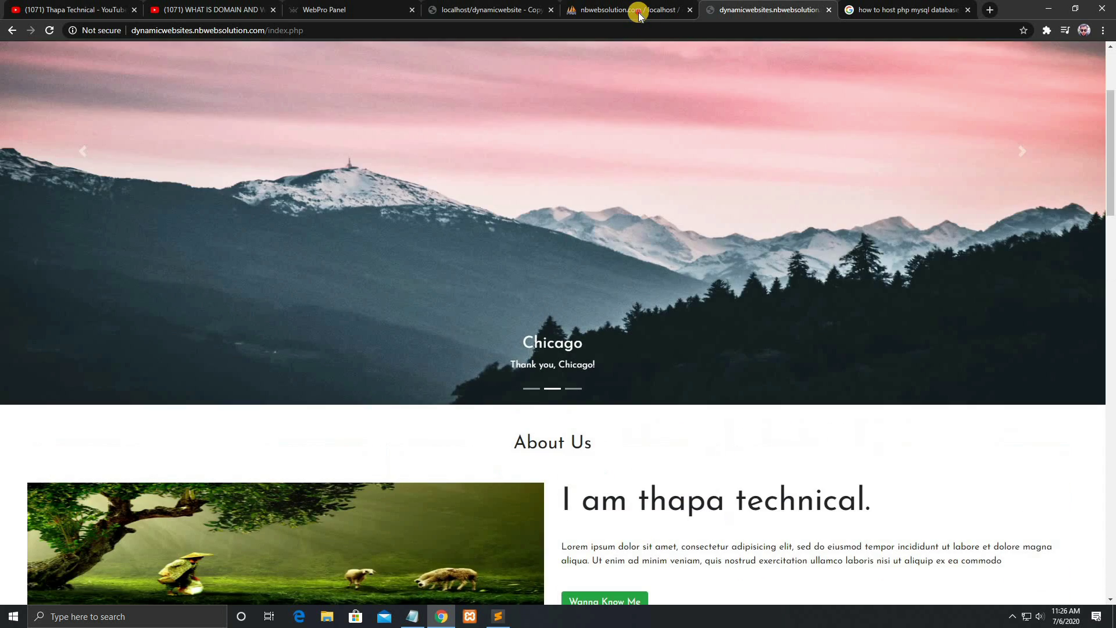
key("ctrl+shift+Tab")
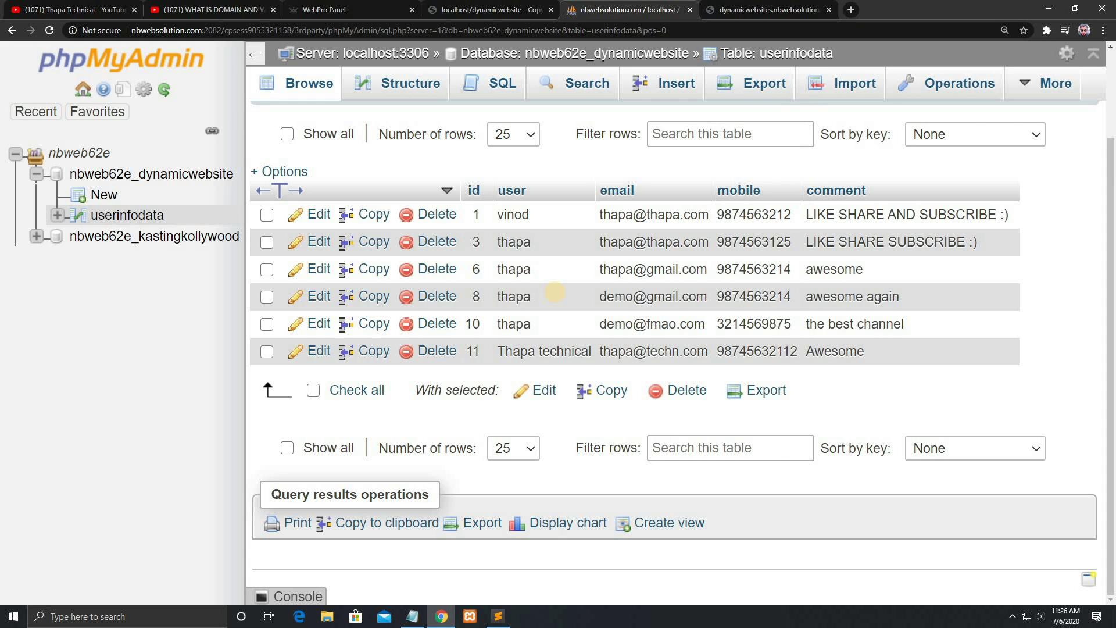
key("alt+Tab")
scroll(551, 289, "up", 13)
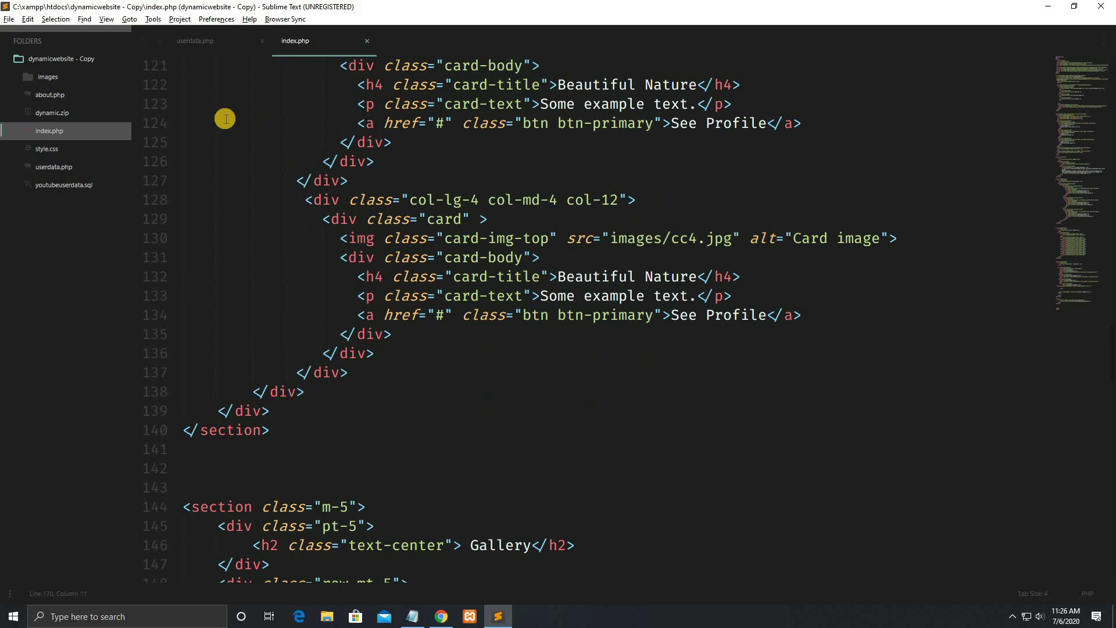
Open the C:\xampp\htdocs\dynamicwebsite folder in File Explorer
left_click(326, 616)
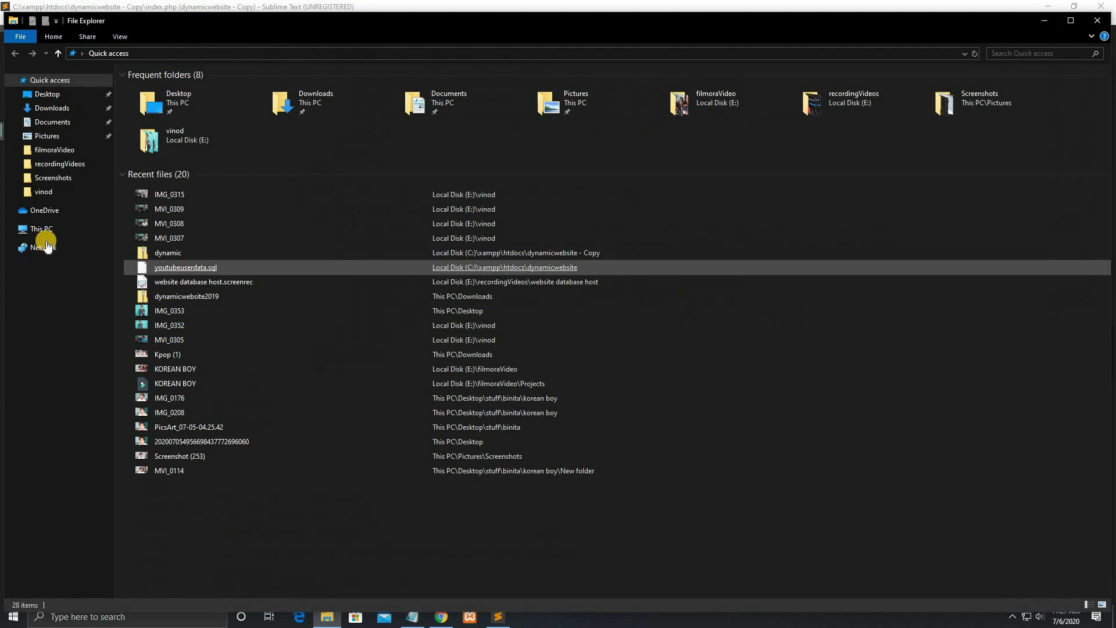
left_click(41, 229)
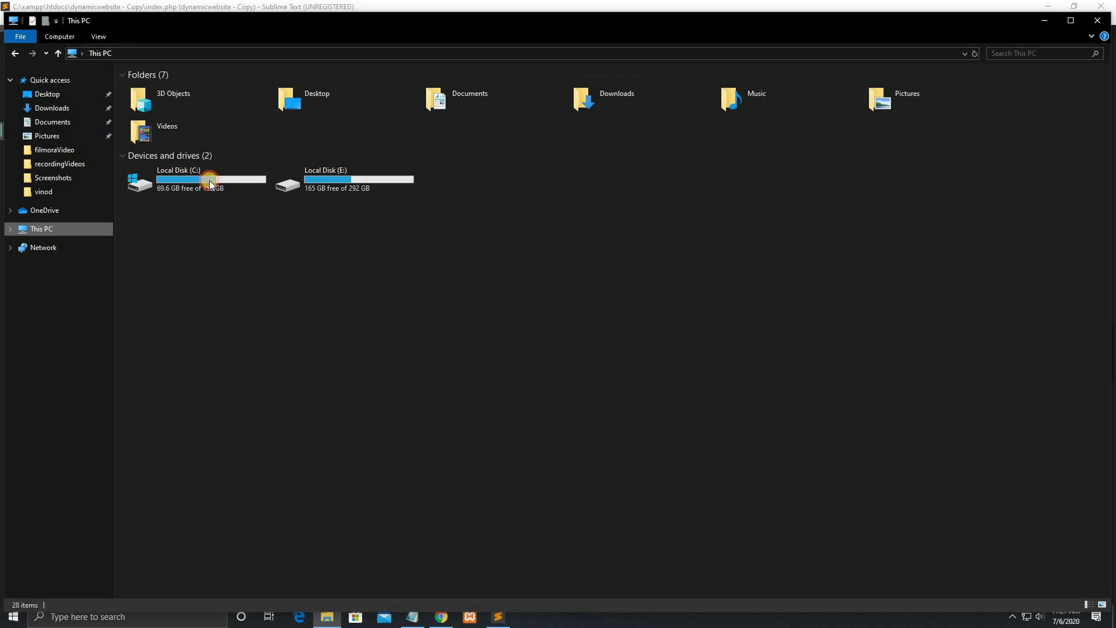
double_click(178, 169)
double_click(150, 143)
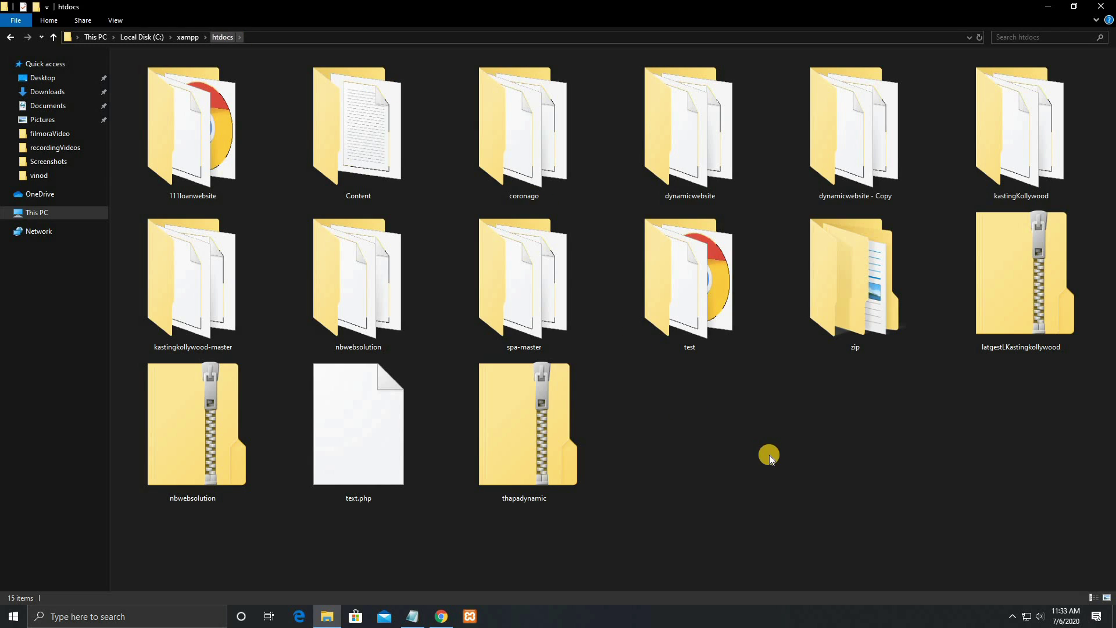
double_click(673, 193)
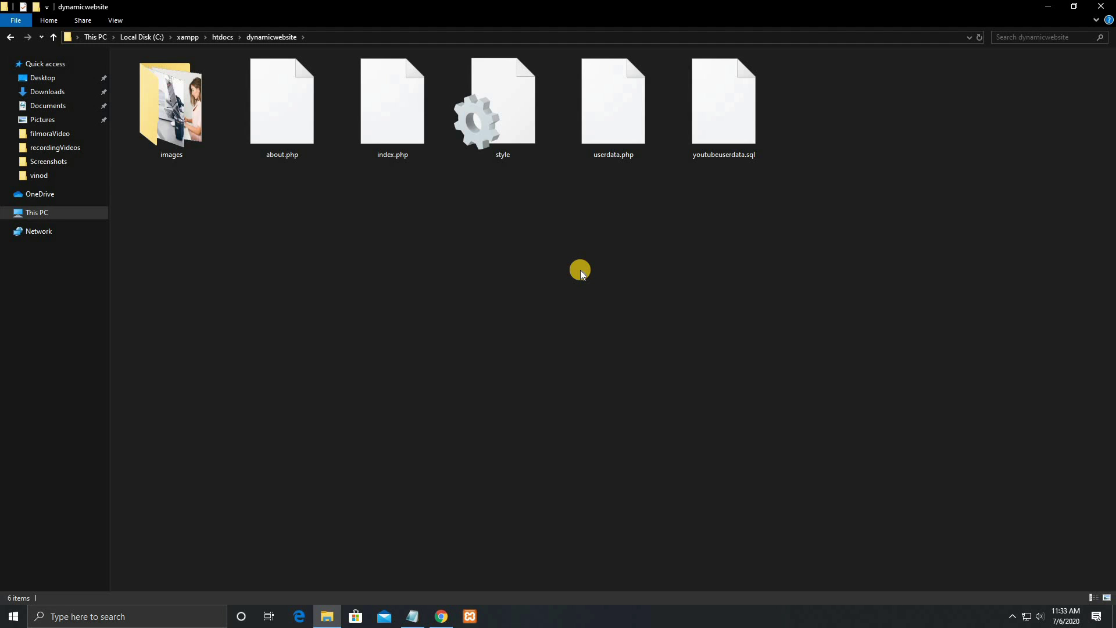
Look over the project's six files, then bring up userdata.php in Sublime Text
left_click(749, 164)
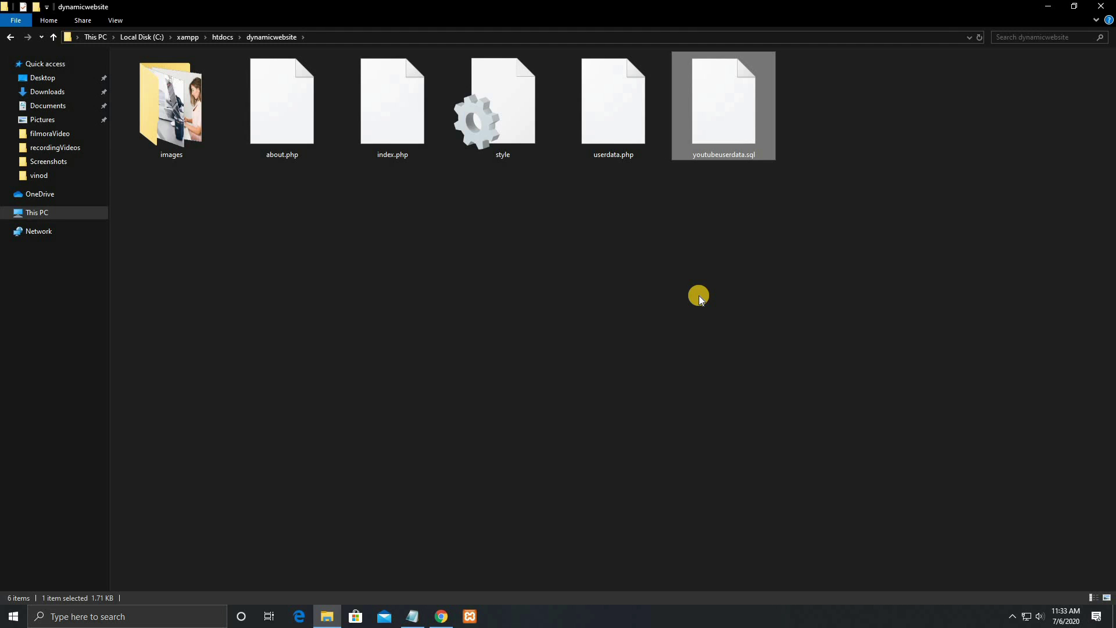
left_click(739, 233)
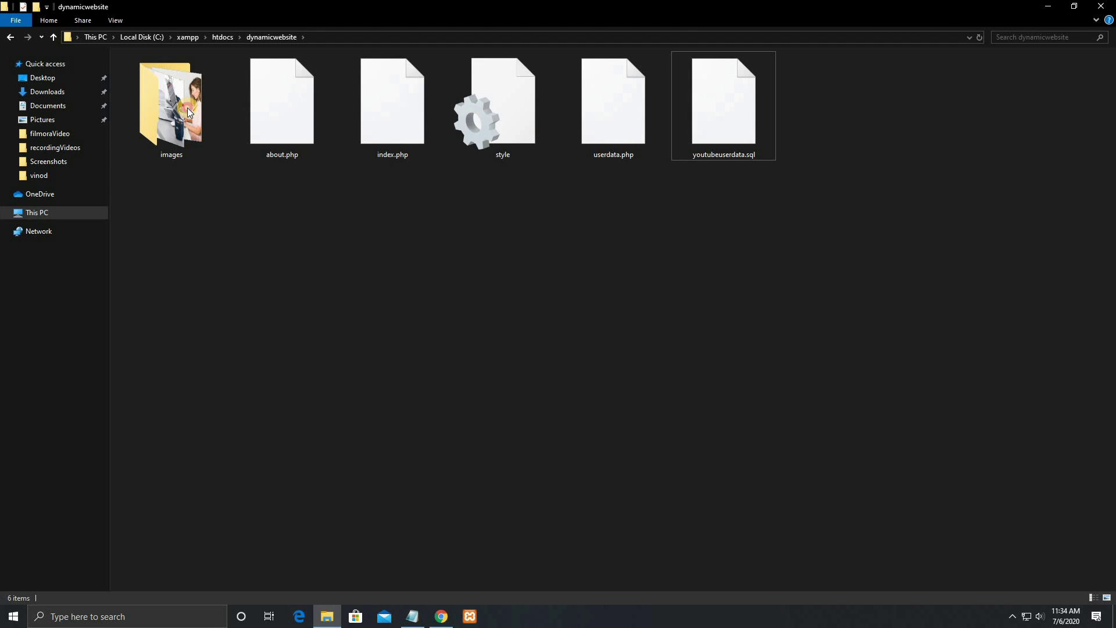
left_click_drag(187, 107, 461, 413)
left_click(501, 449)
key("super")
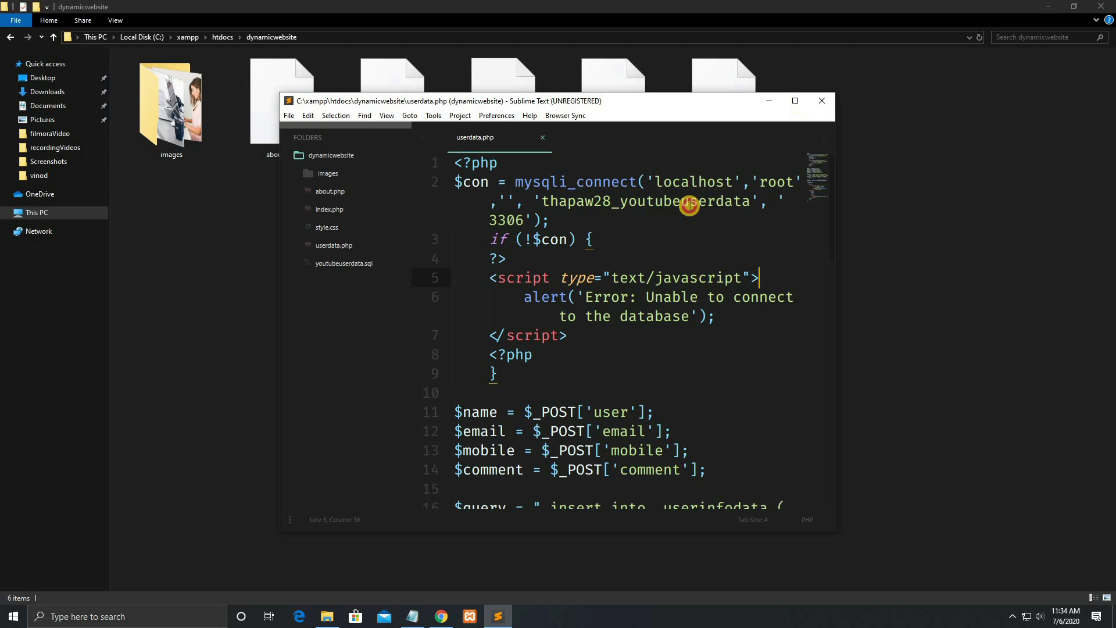
key("super+Up")
scroll(612, 374, "down", 7)
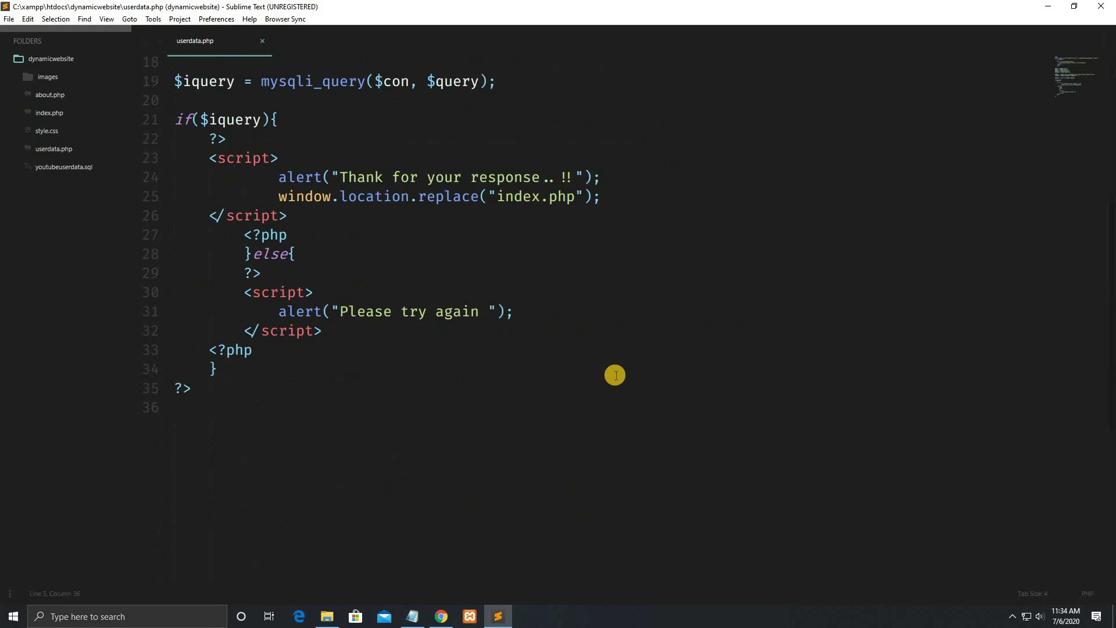
scroll(402, 88, "up", 7)
scroll(402, 87, "up", 2)
double_click(456, 88)
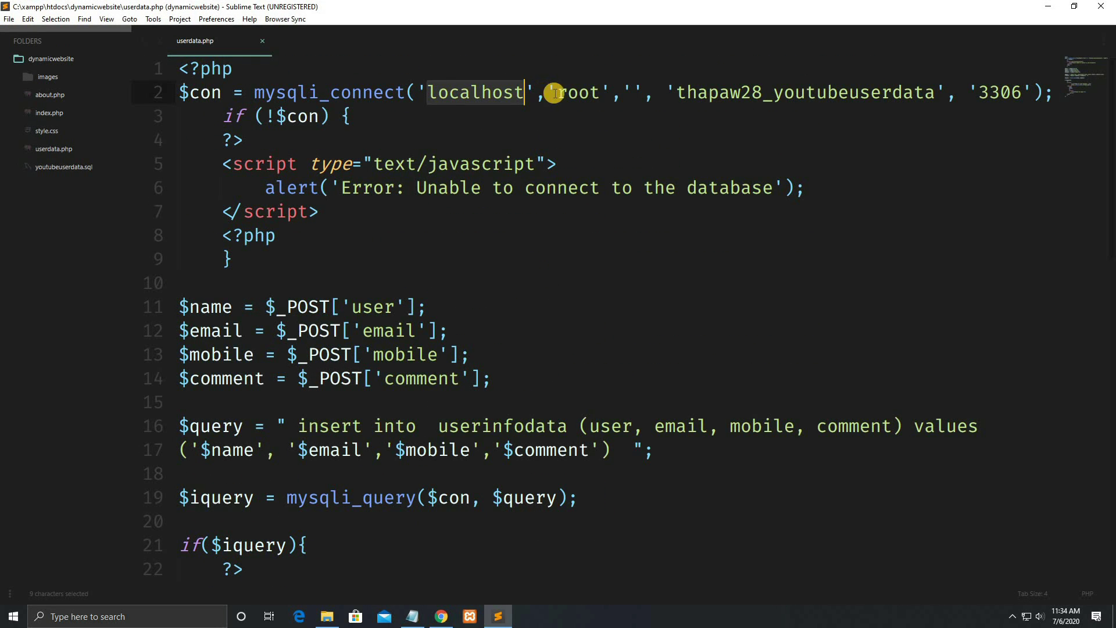
double_click(564, 93)
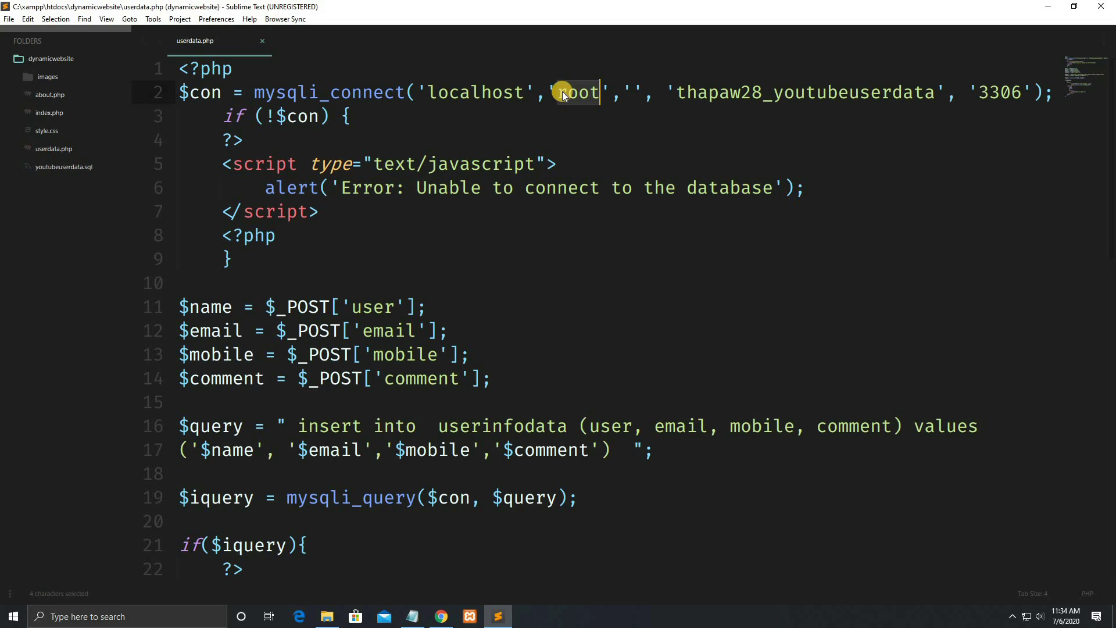
left_click(634, 93)
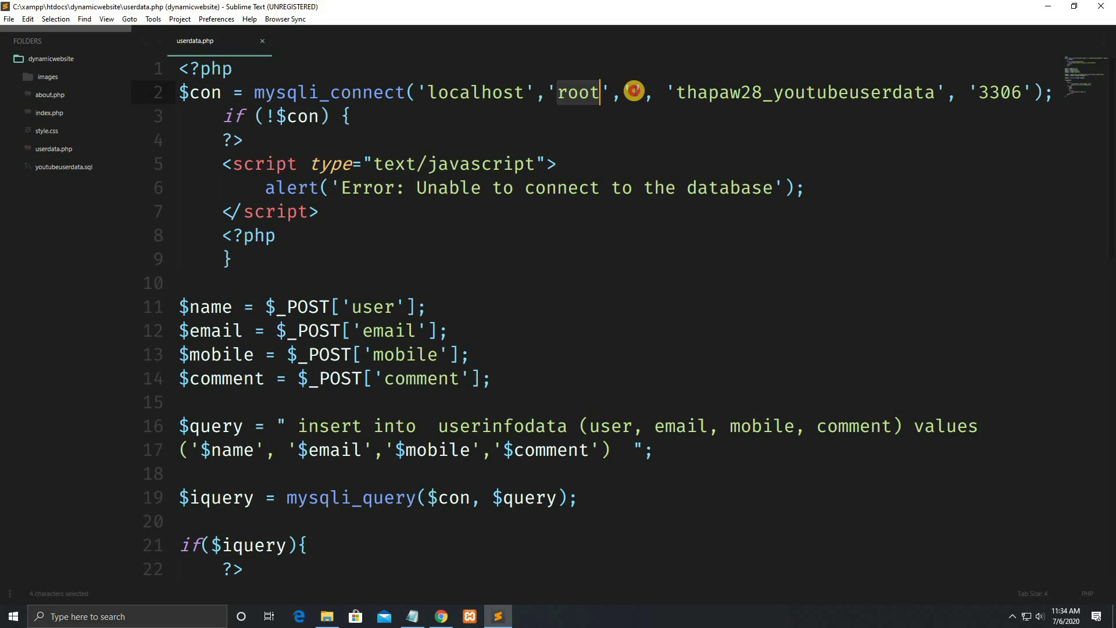
left_click(692, 163)
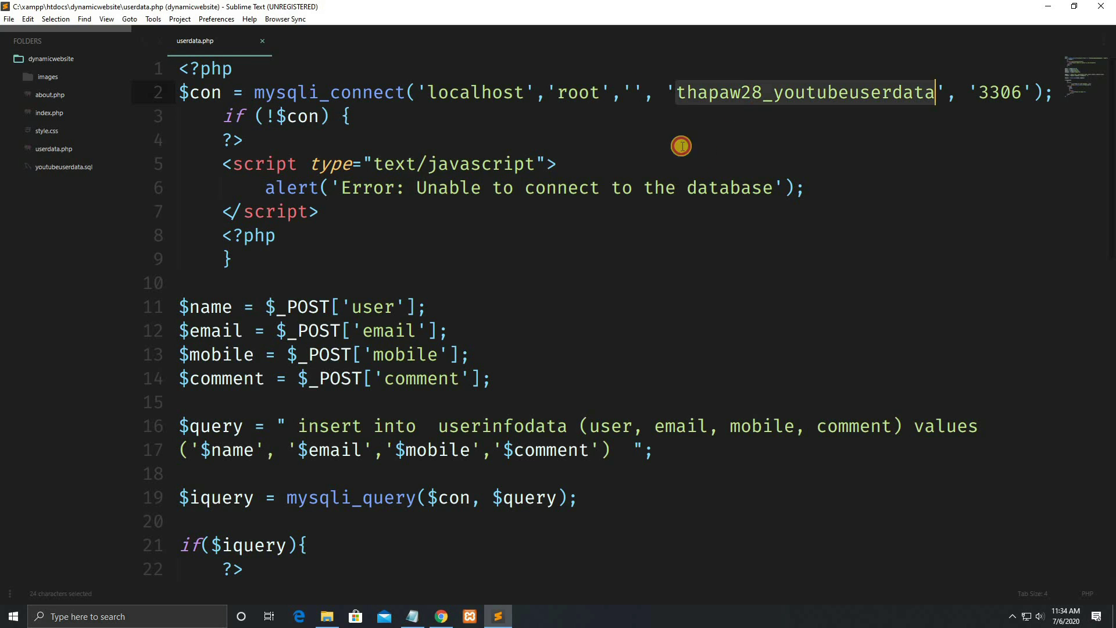
left_click(46, 116)
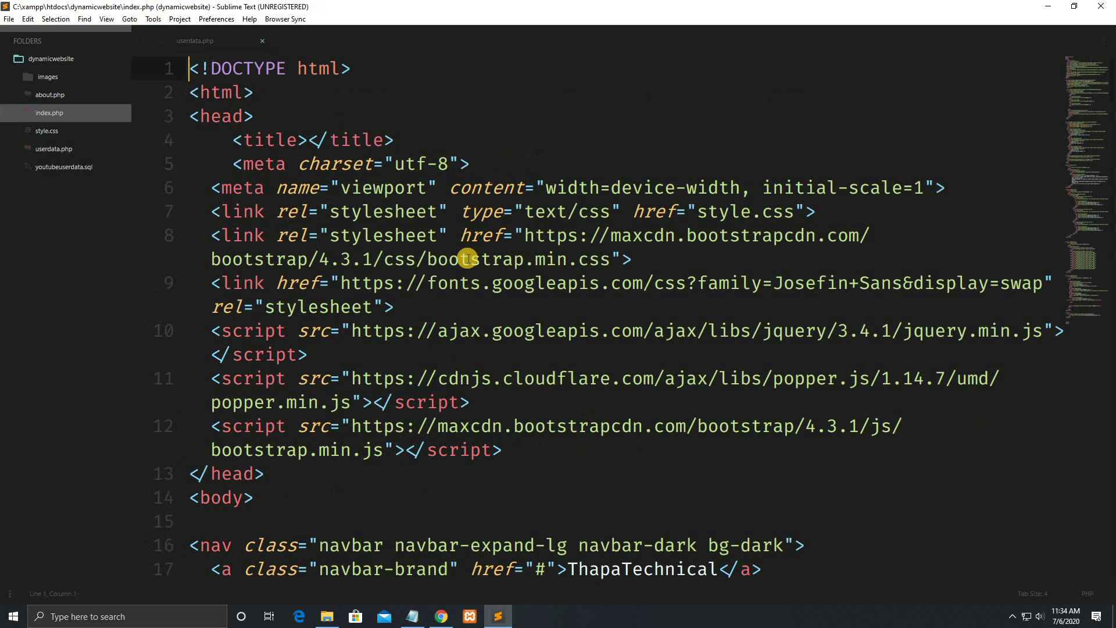
scroll(372, 137, "down", 7)
scroll(294, 44, "up", 7)
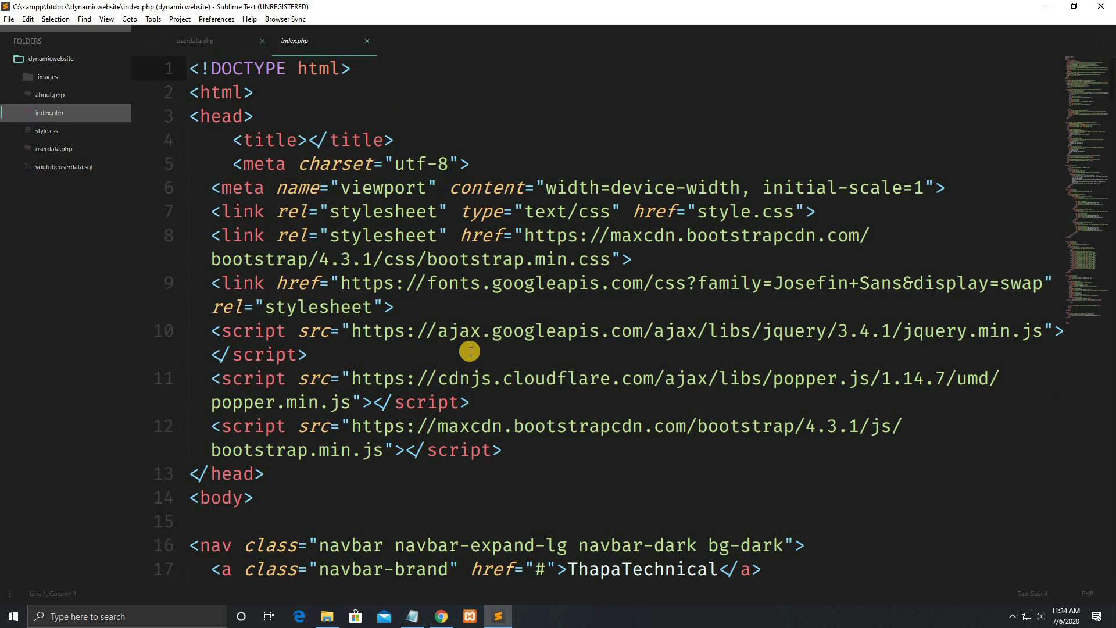
scroll(473, 347, "down", 12)
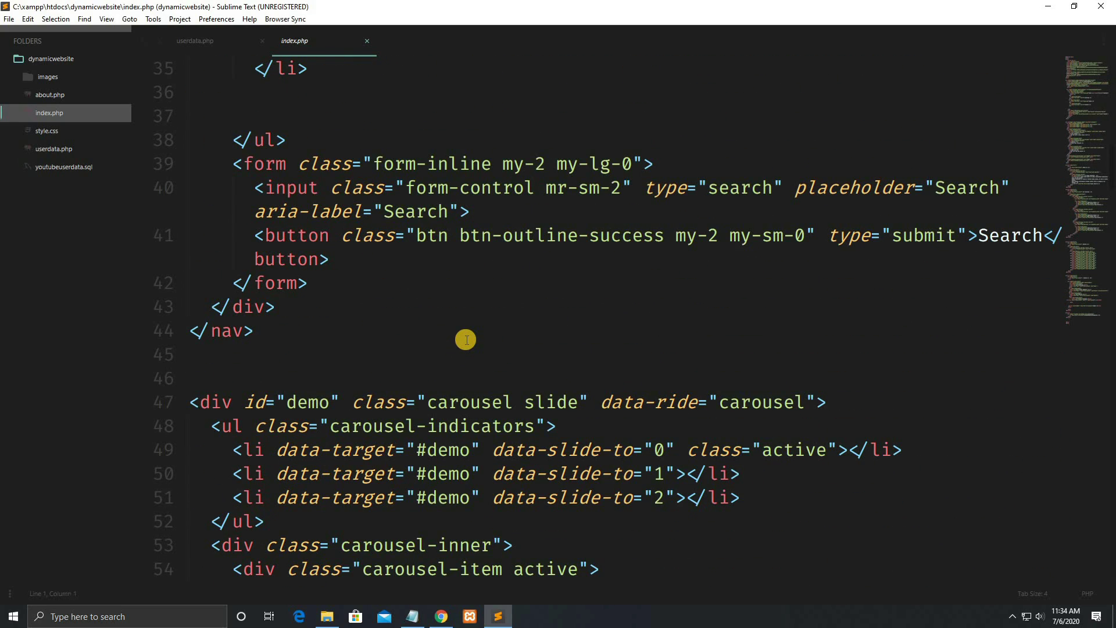
scroll(466, 340, "up", 12)
left_click(54, 149)
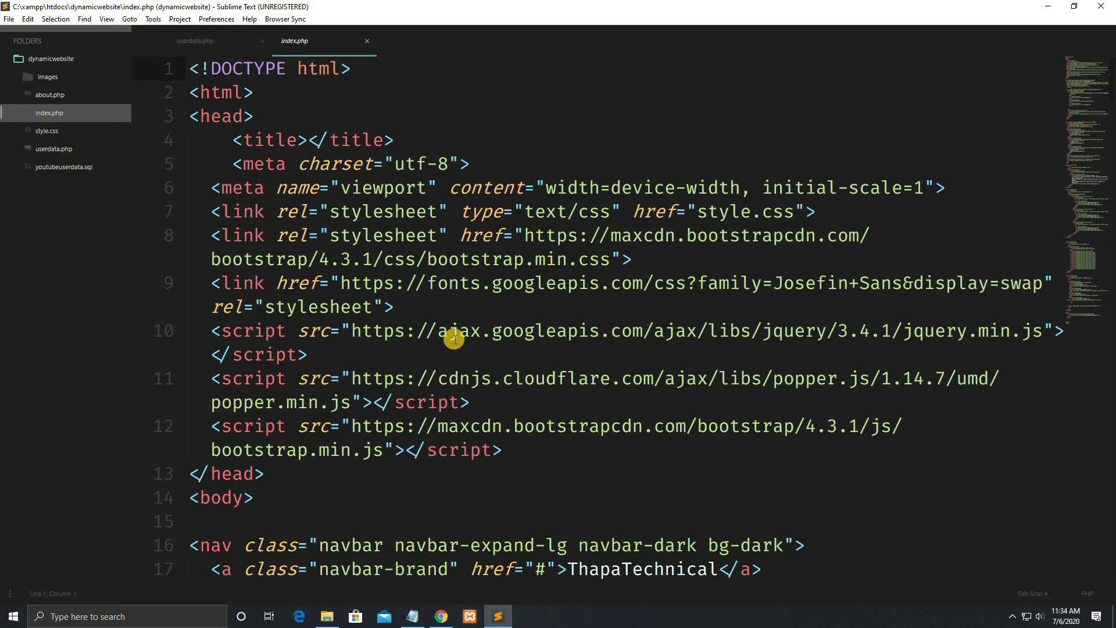
scroll(442, 302, "down", 2)
scroll(430, 314, "up", 2)
scroll(452, 330, "up", 1)
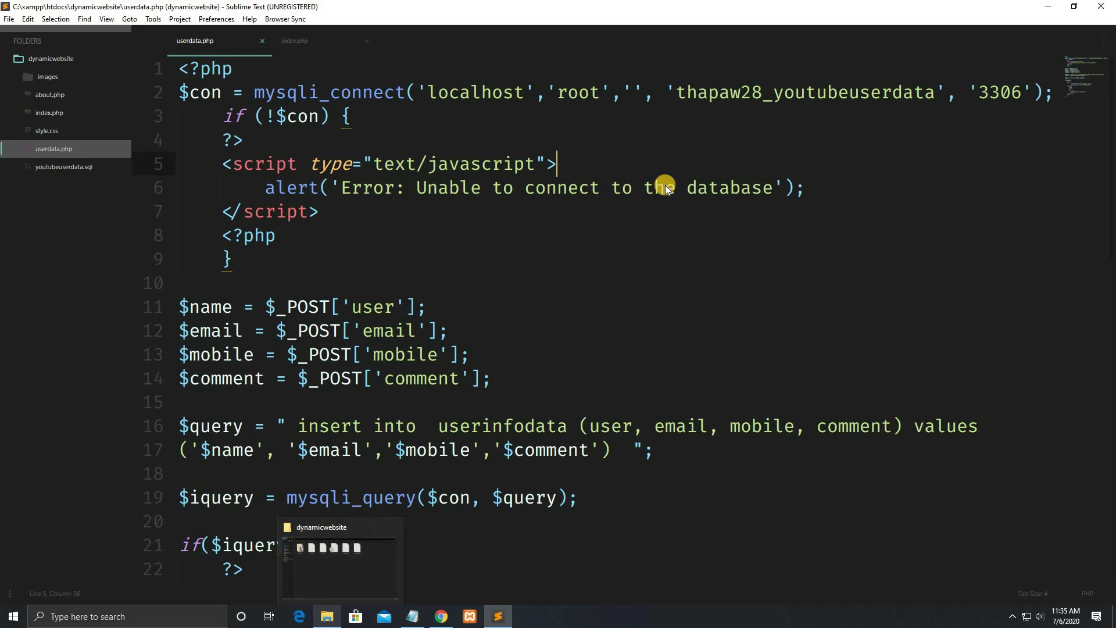
key("alt+Tab")
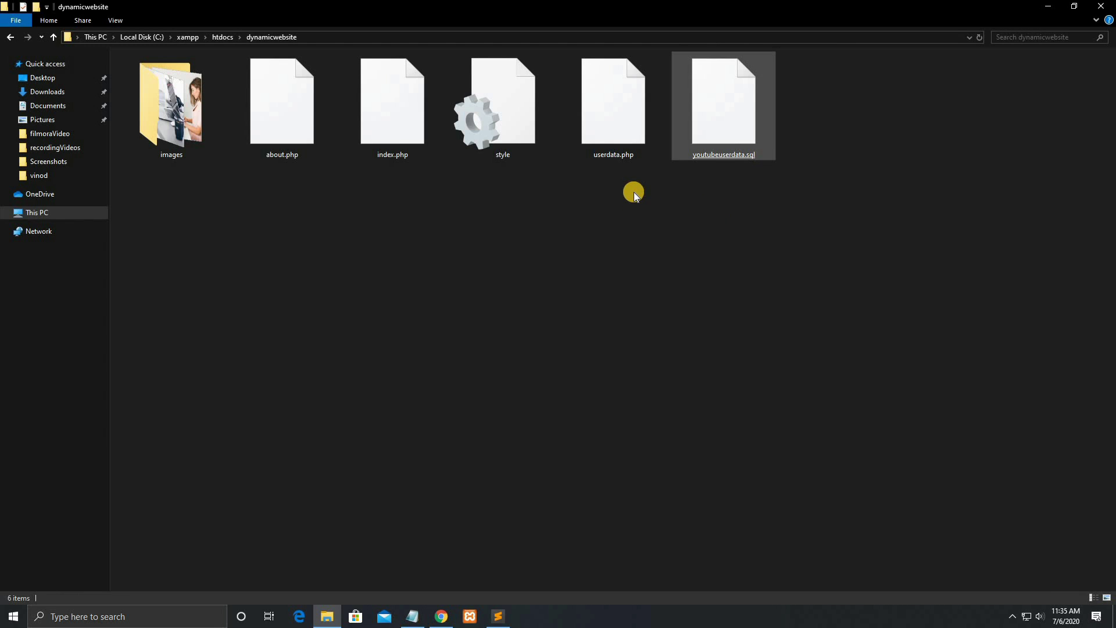
Select every project item except the .sql dump and send them to a Compressed (zipped) folder
left_click_drag(634, 191, 174, 77)
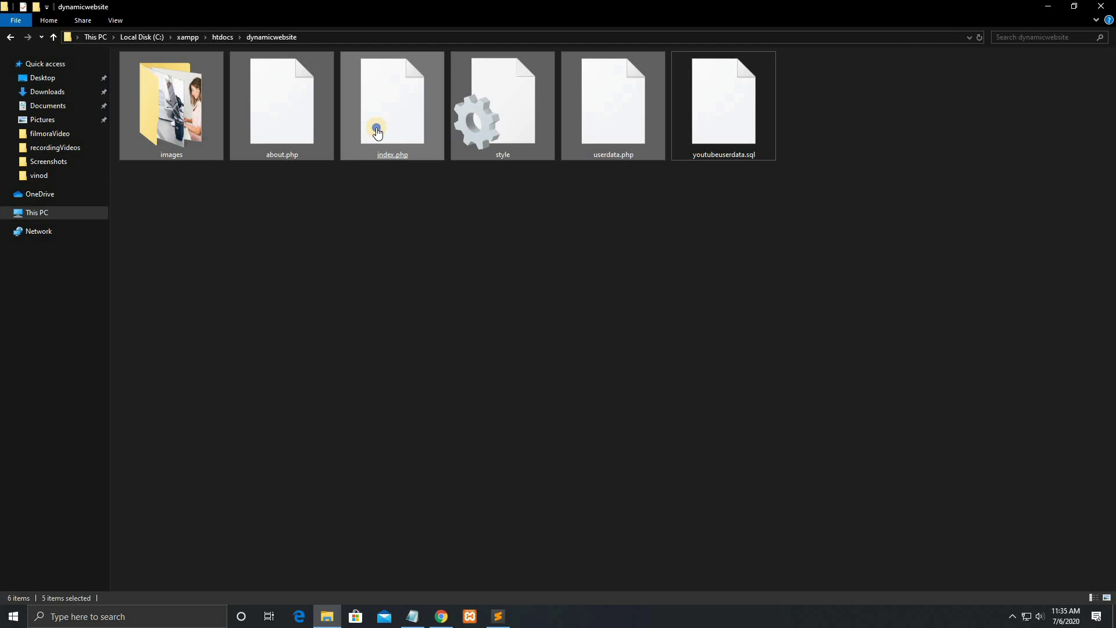
right_click(378, 129)
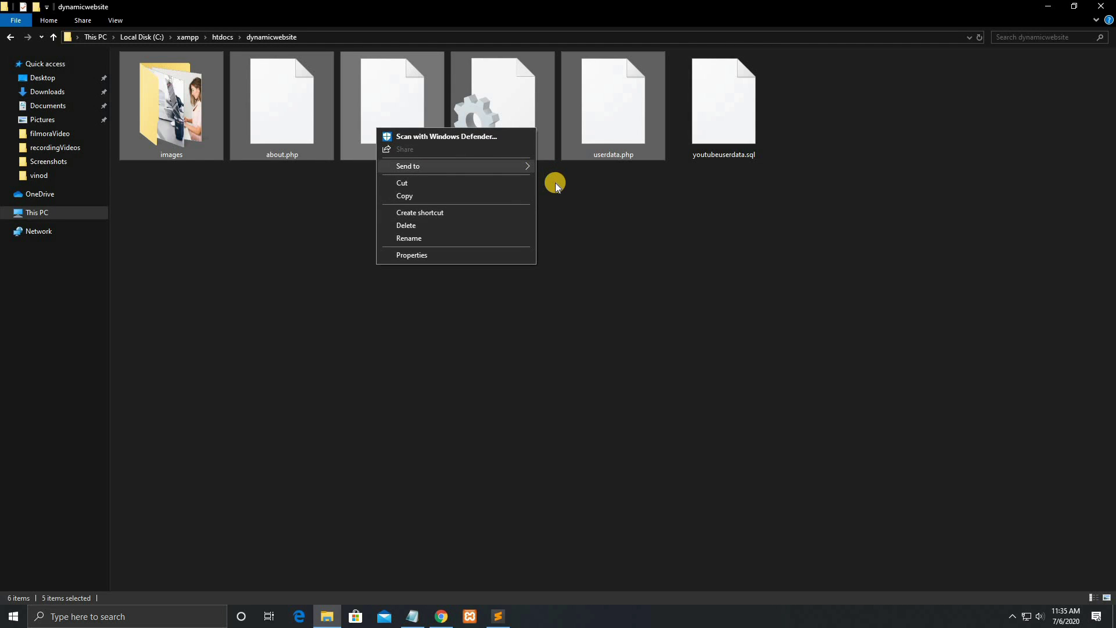
mouse_move(523, 166)
key("Down")
key("Return")
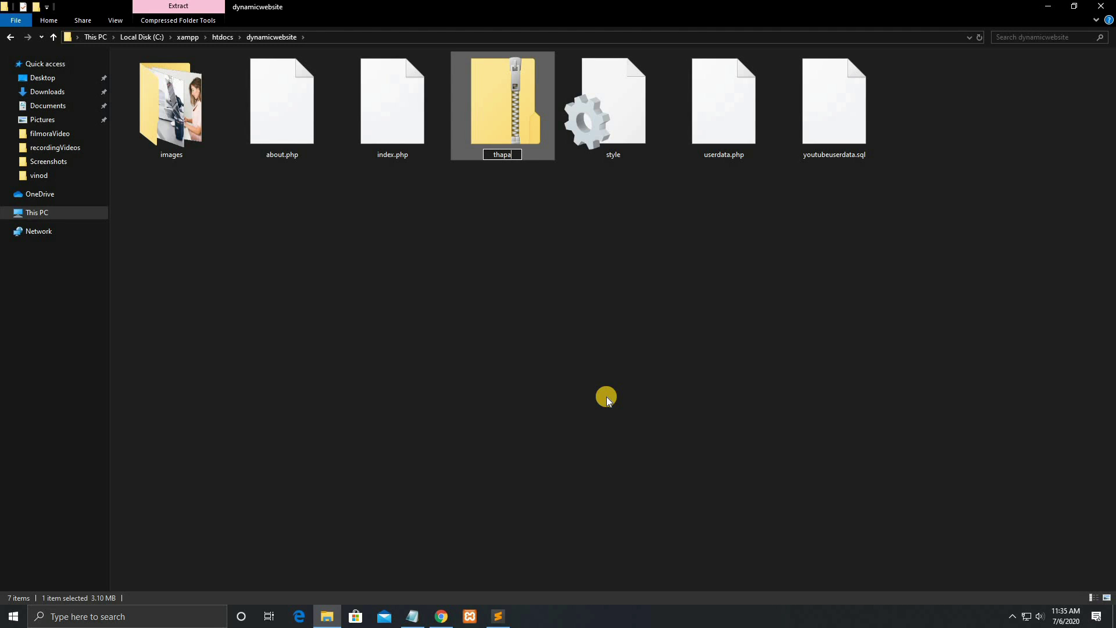
Confirm the zip name thapadynamic, then log in to the ResellerClub account in Chrome
key("Return")
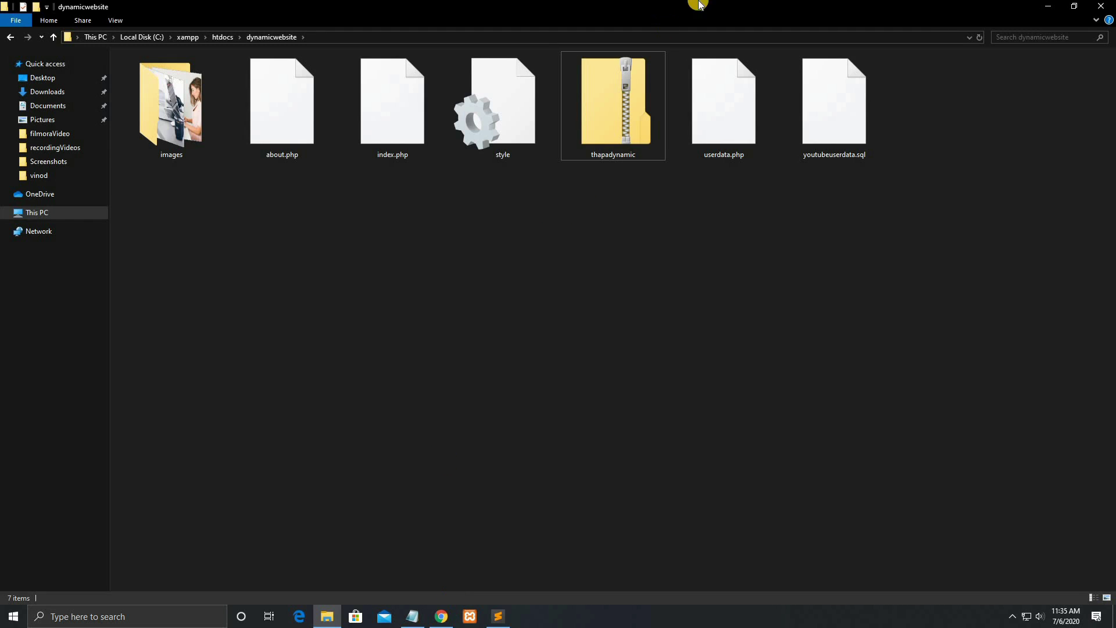
left_click(441, 616)
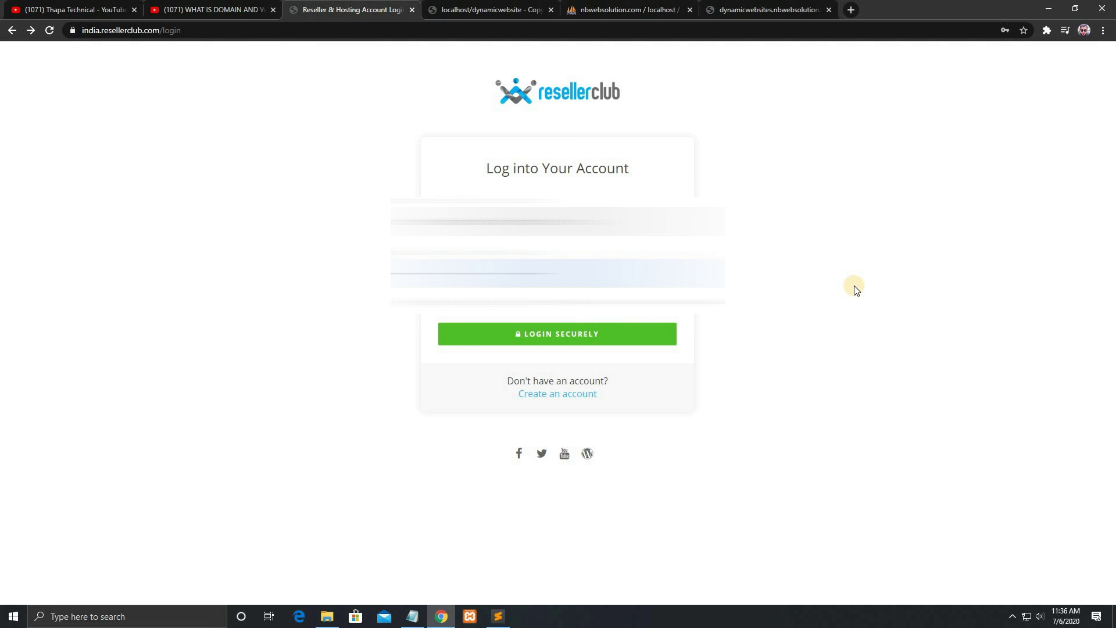
left_click(620, 334)
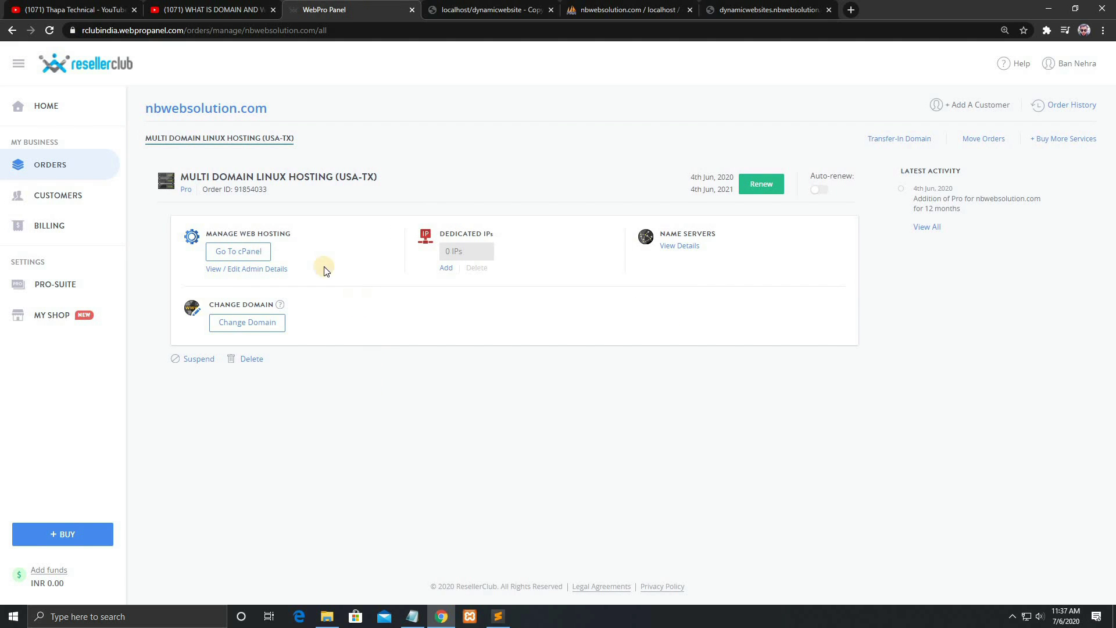
Open cPanel for the nbwebsolution.com hosting order and scroll down to its Domains tools
left_click(238, 252)
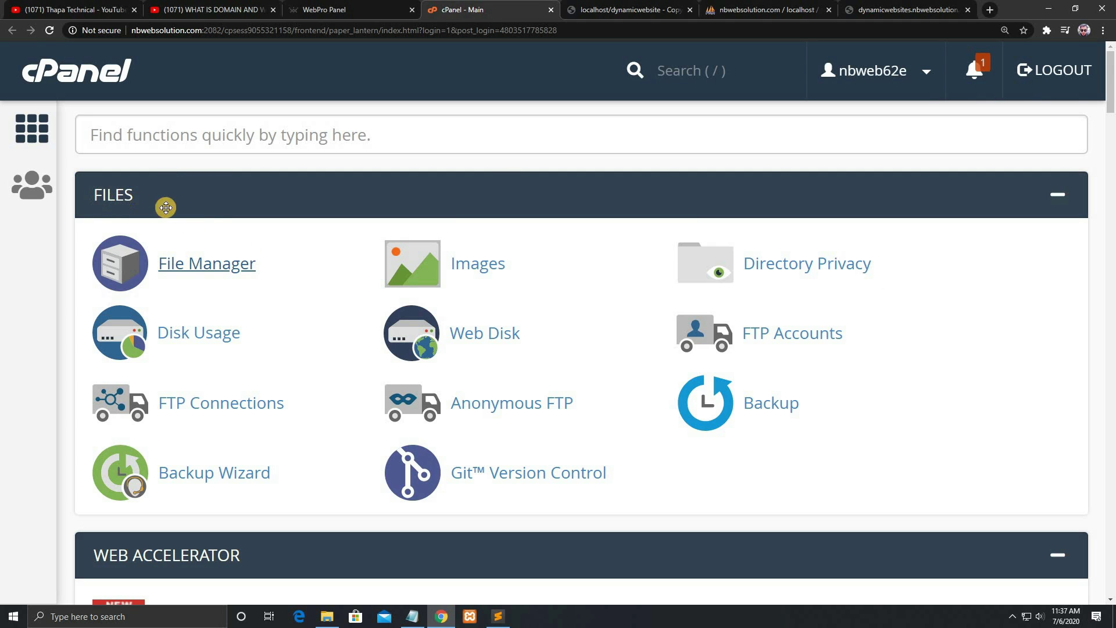
scroll(212, 196, "down", 9)
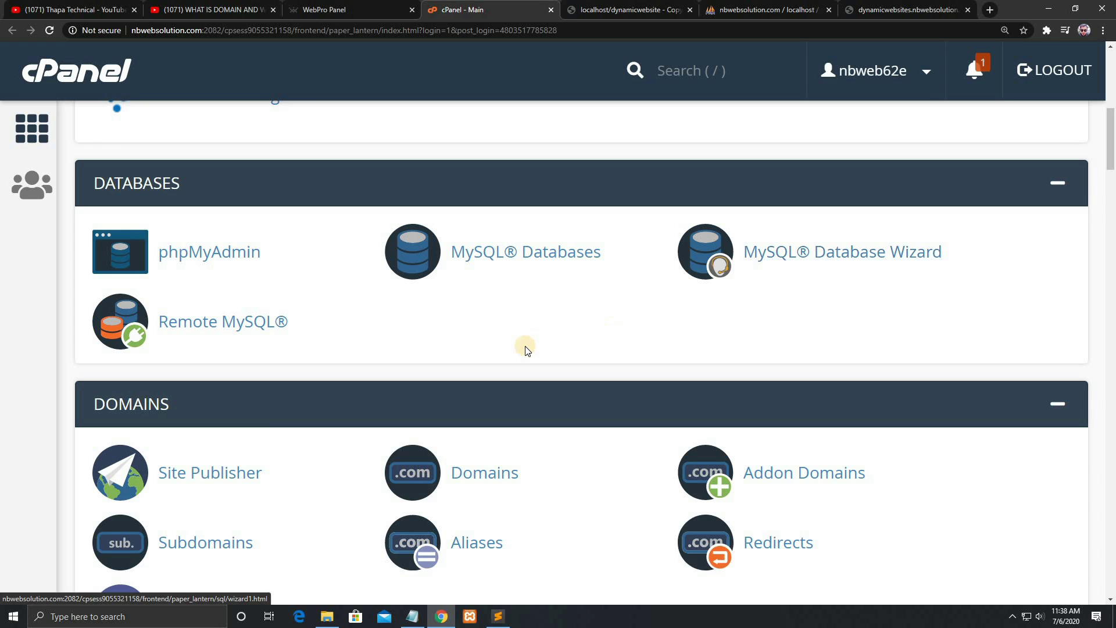
scroll(523, 348, "down", 3)
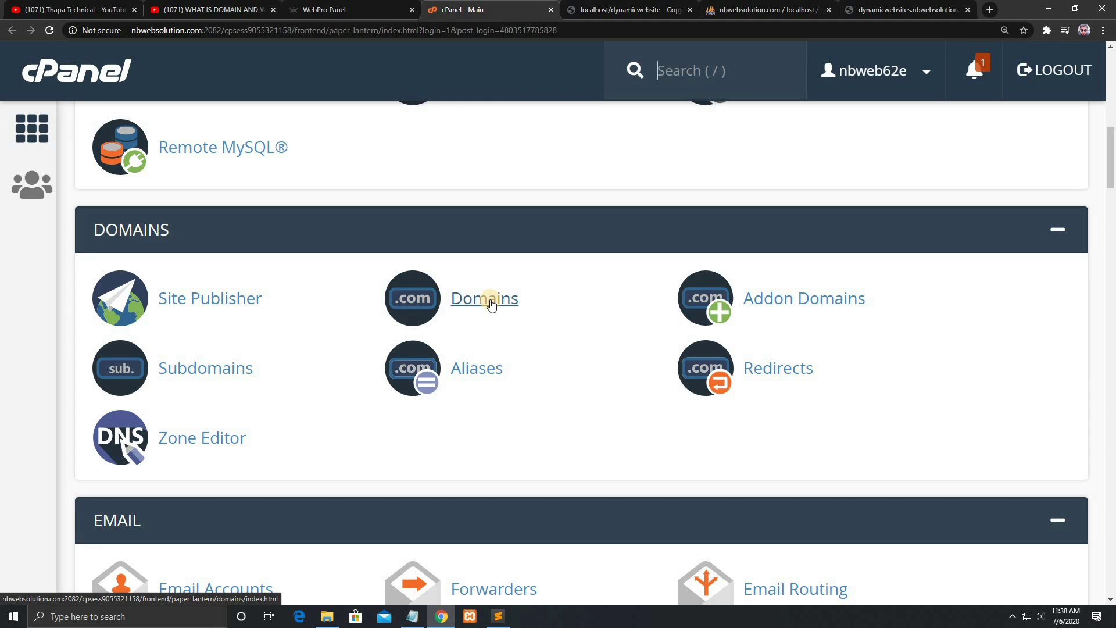
Create the subdomain thapaphp under nbwebsolution.com
left_click(210, 375)
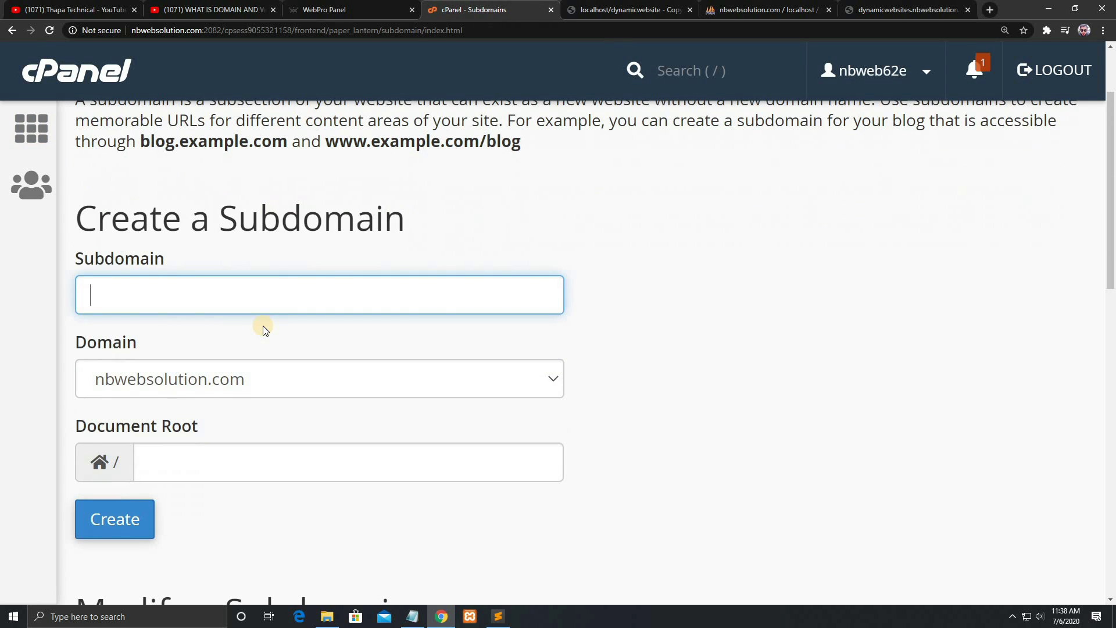
type("thapa")
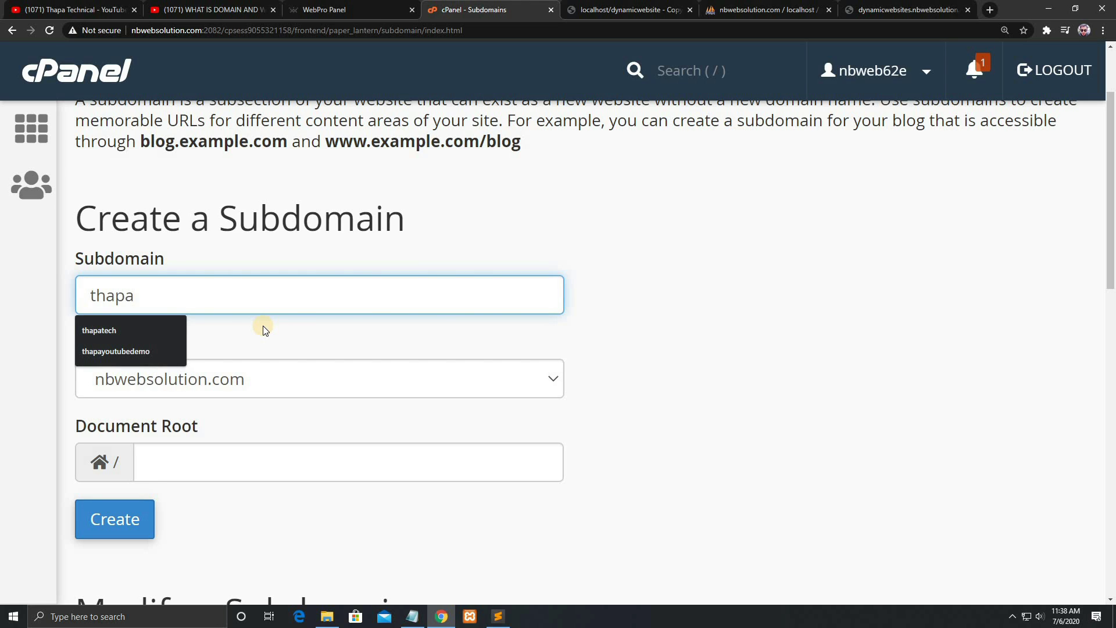
type("php")
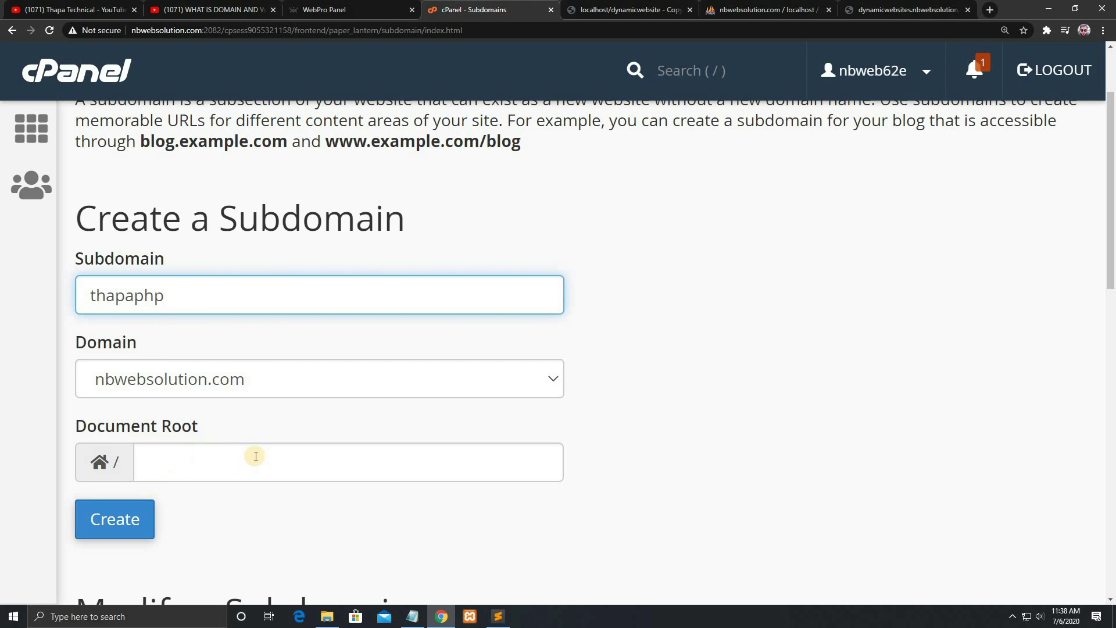
scroll(165, 424, "down", 2)
left_click(291, 403)
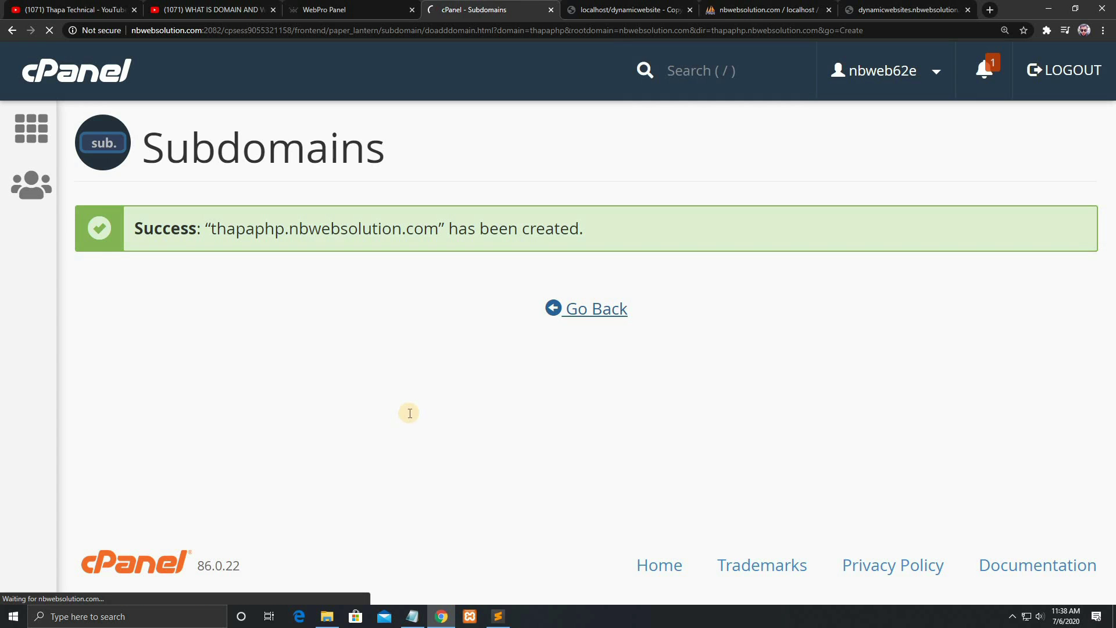
Return to the subdomain list and open thapaphp's document root in File Manager
key("alt+Left")
scroll(224, 431, "down", 4)
scroll(224, 430, "down", 6)
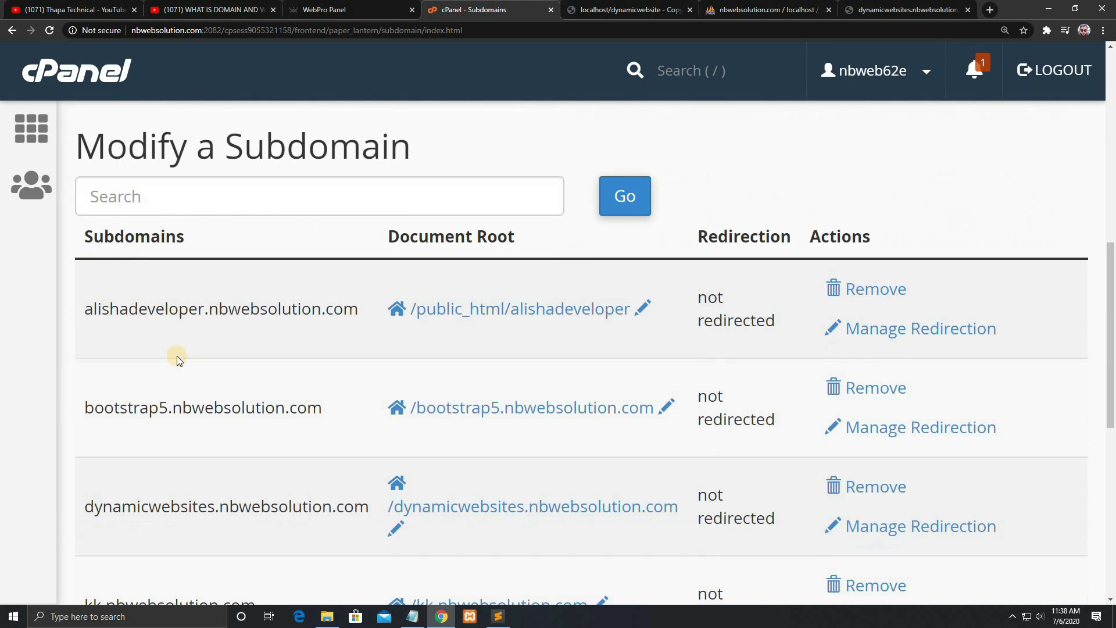
scroll(176, 354, "down", 7)
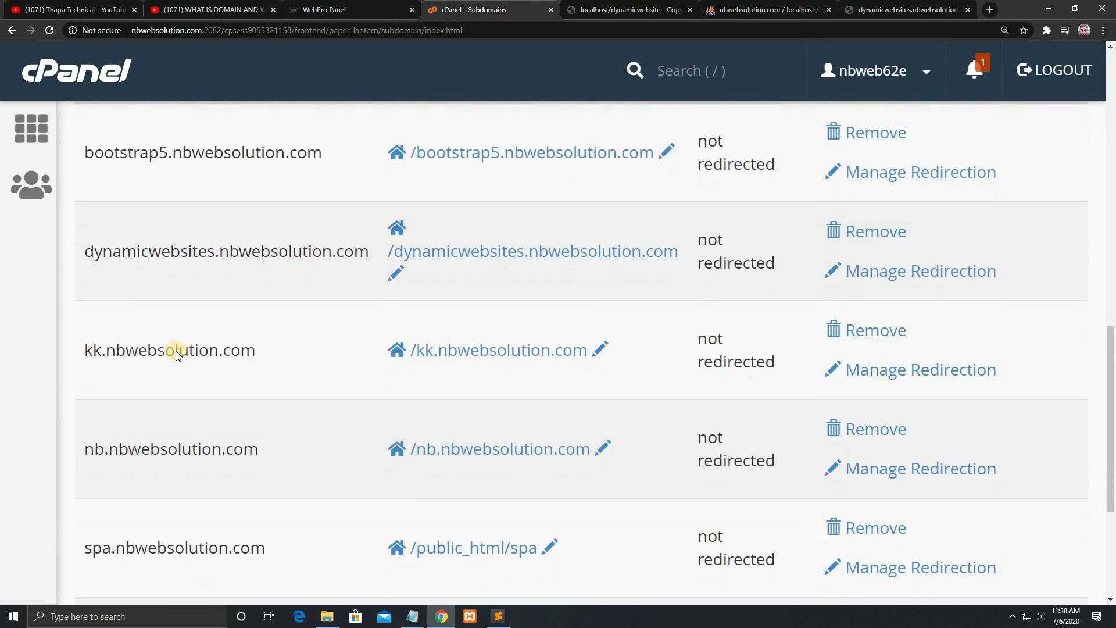
scroll(153, 442, "down", 1)
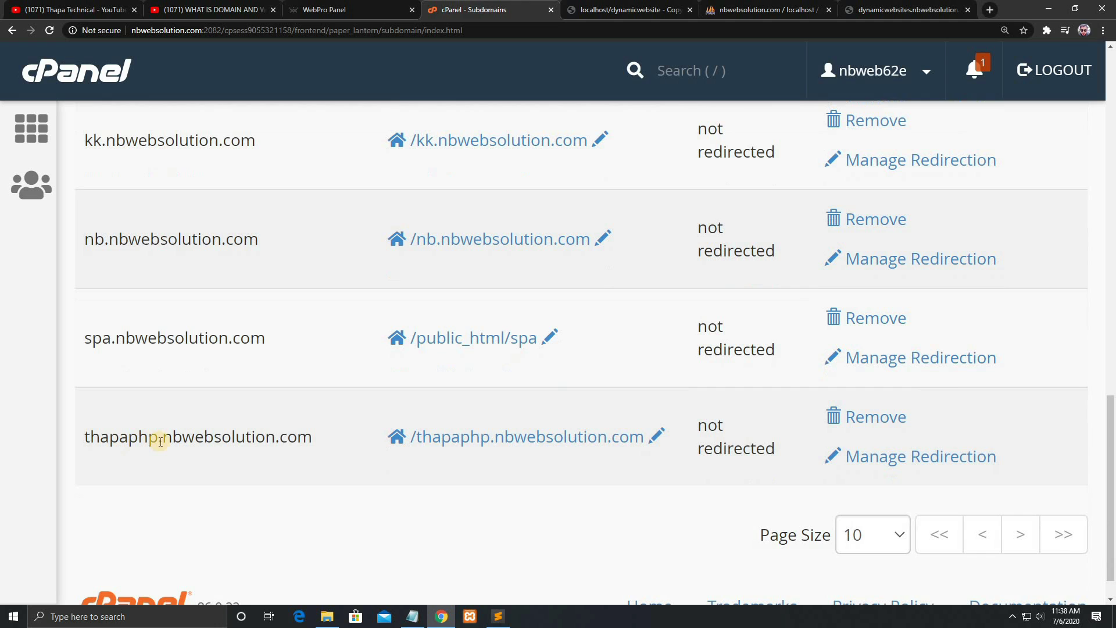
left_click(544, 438)
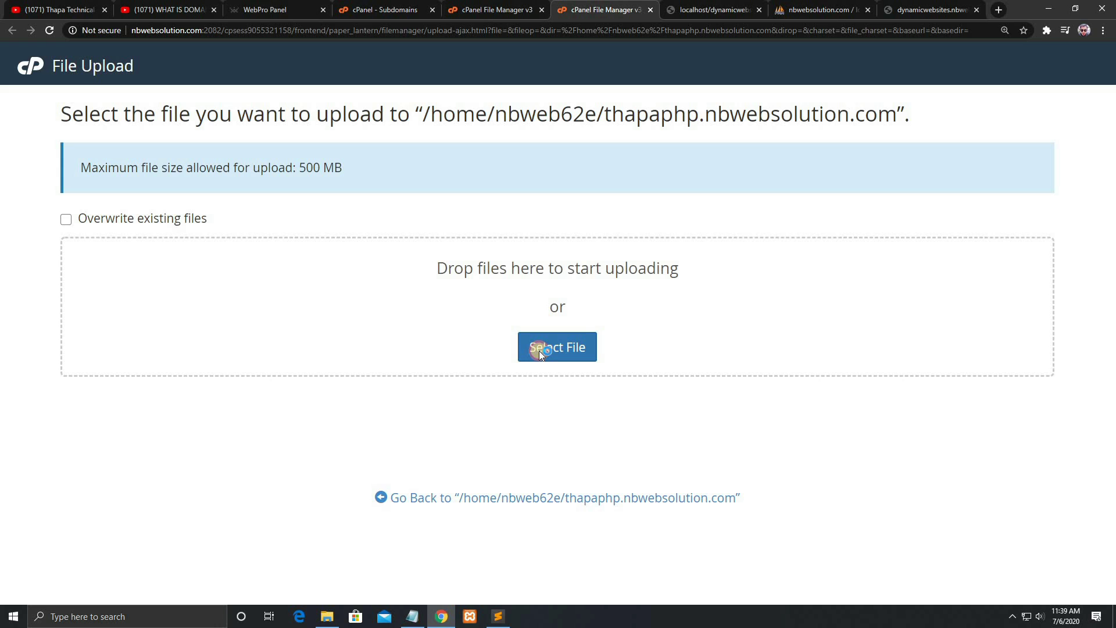
Upload thapadynamic.zip from htdocs\dynamicwebsite into the thapaphp folder, then leave the upload page
left_click(540, 351)
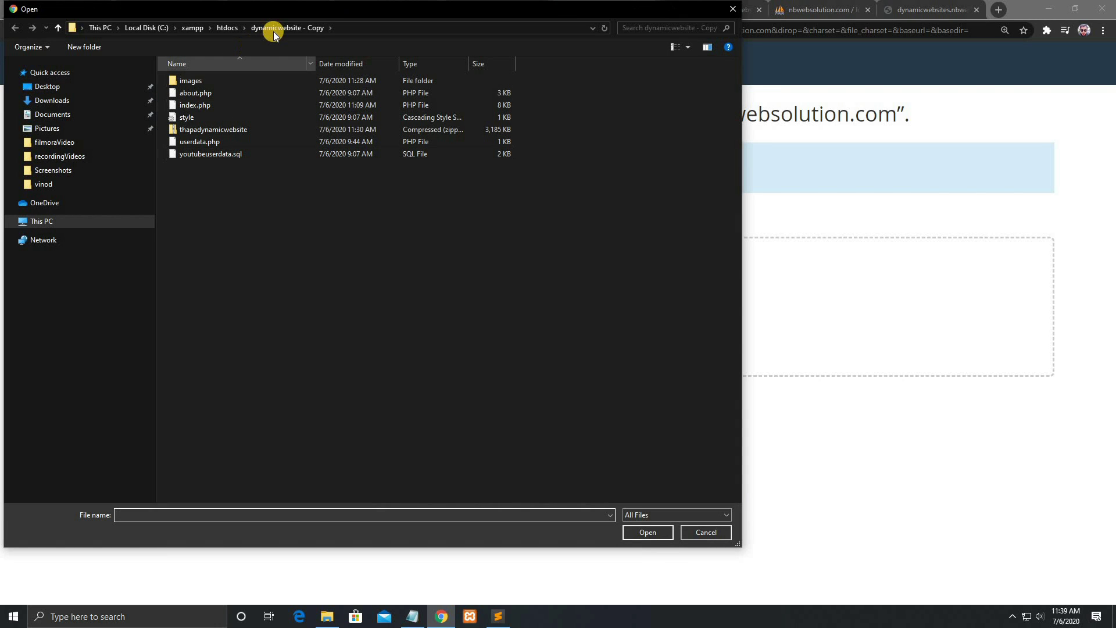
left_click(218, 30)
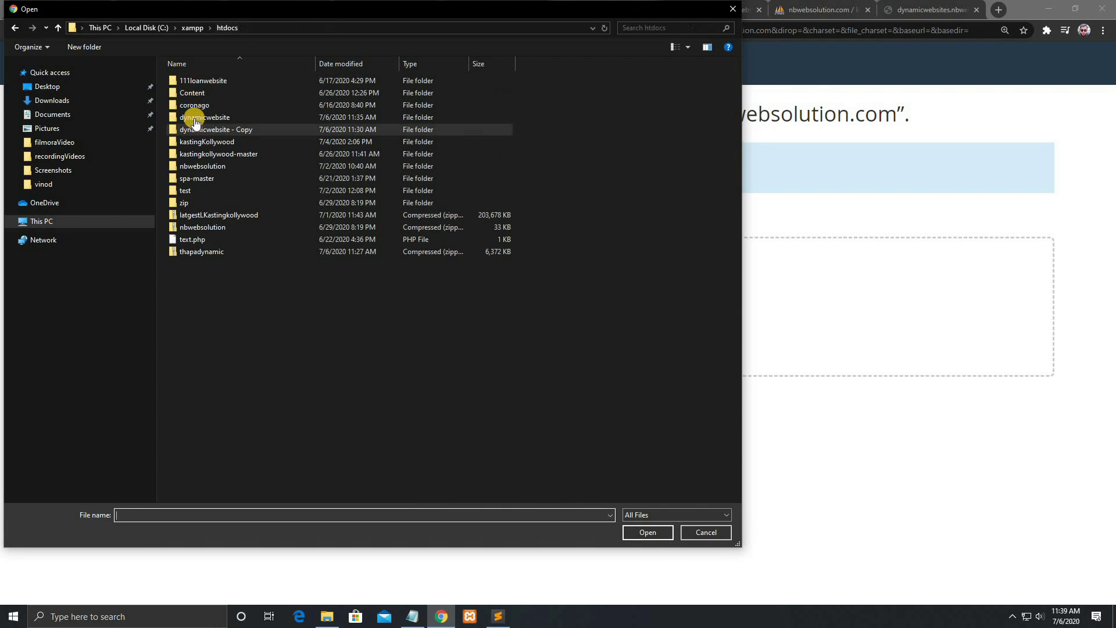
double_click(205, 117)
left_click(201, 129)
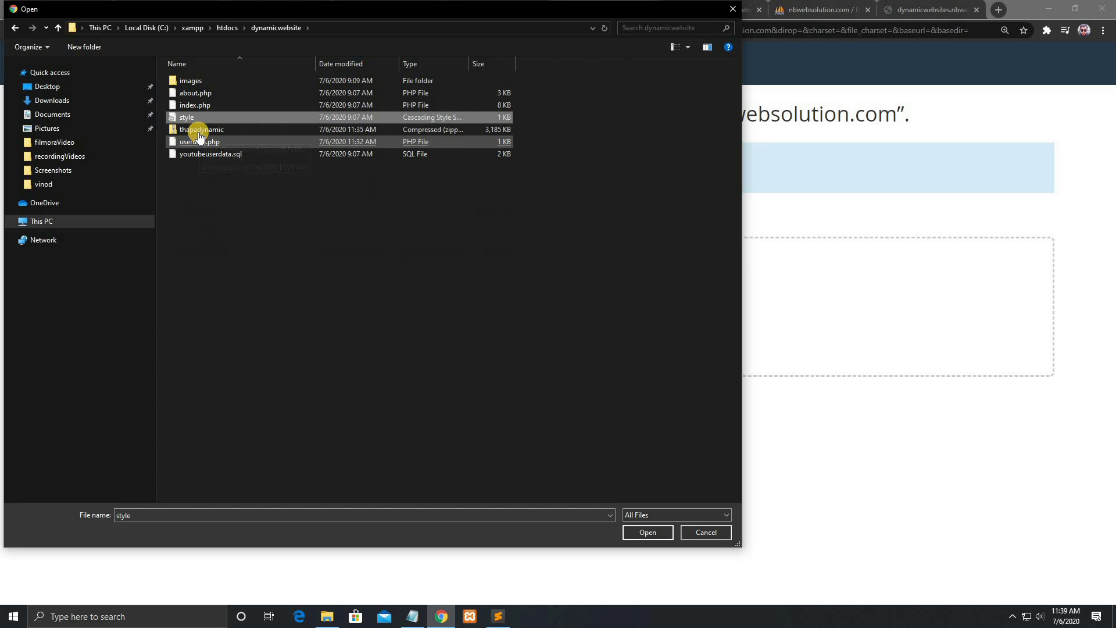
key("Return")
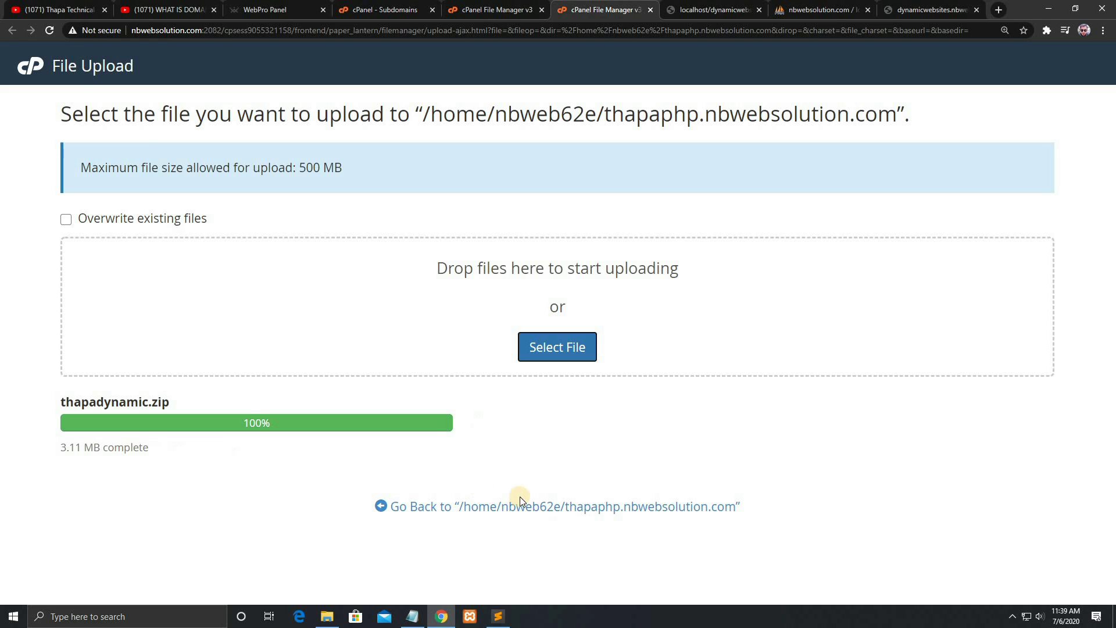
left_click(504, 515)
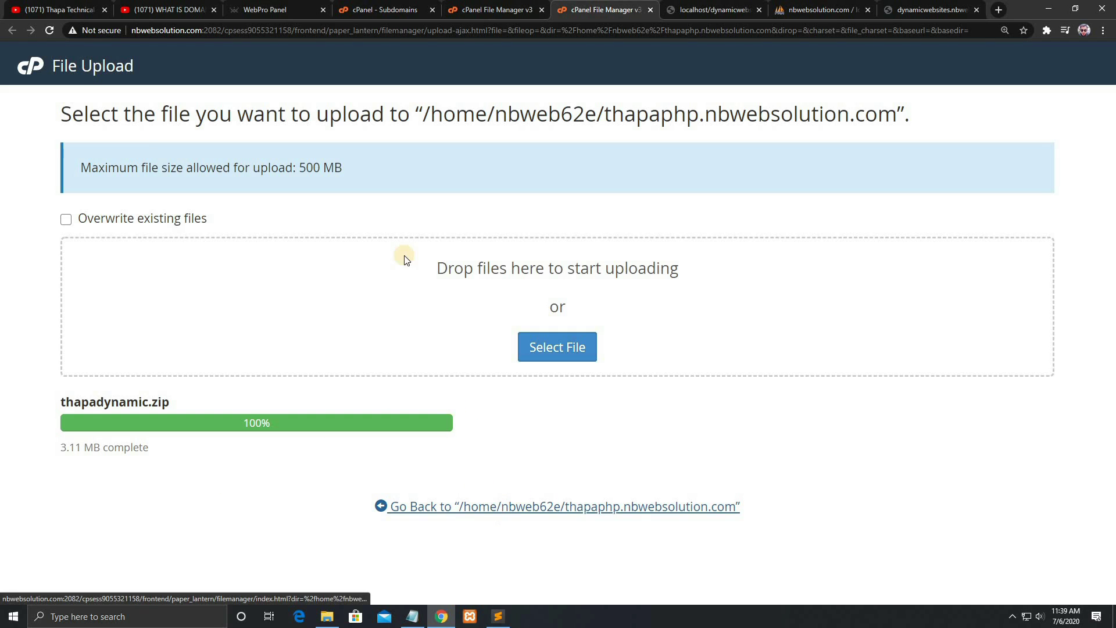
Extract thapadynamic.zip into the thapaphp.nbwebsolution.com folder
left_click(350, 259)
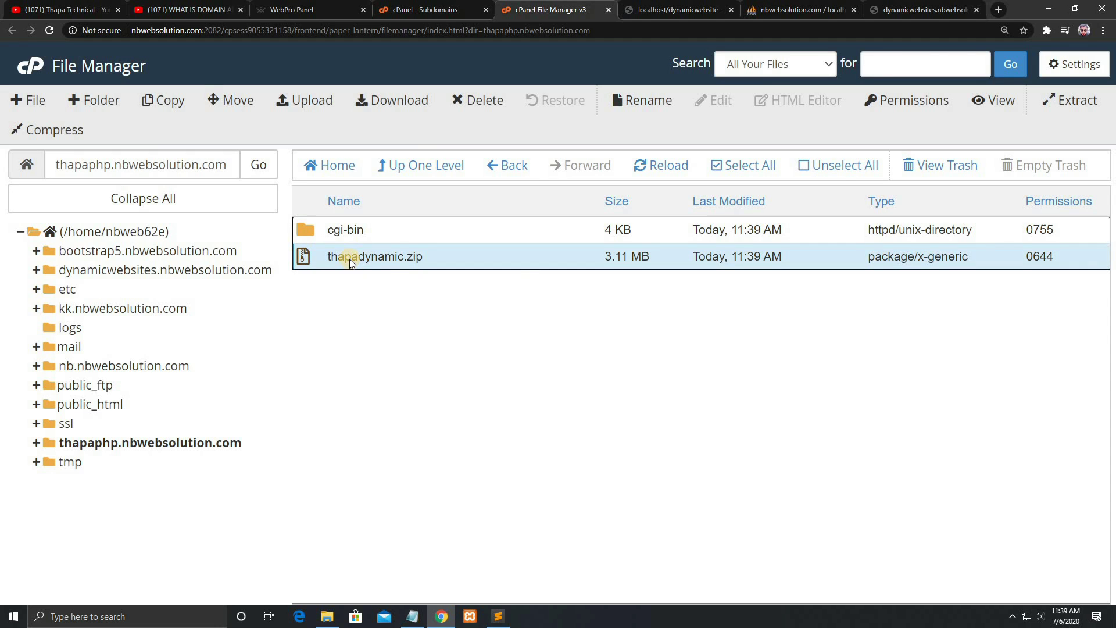
right_click(350, 259)
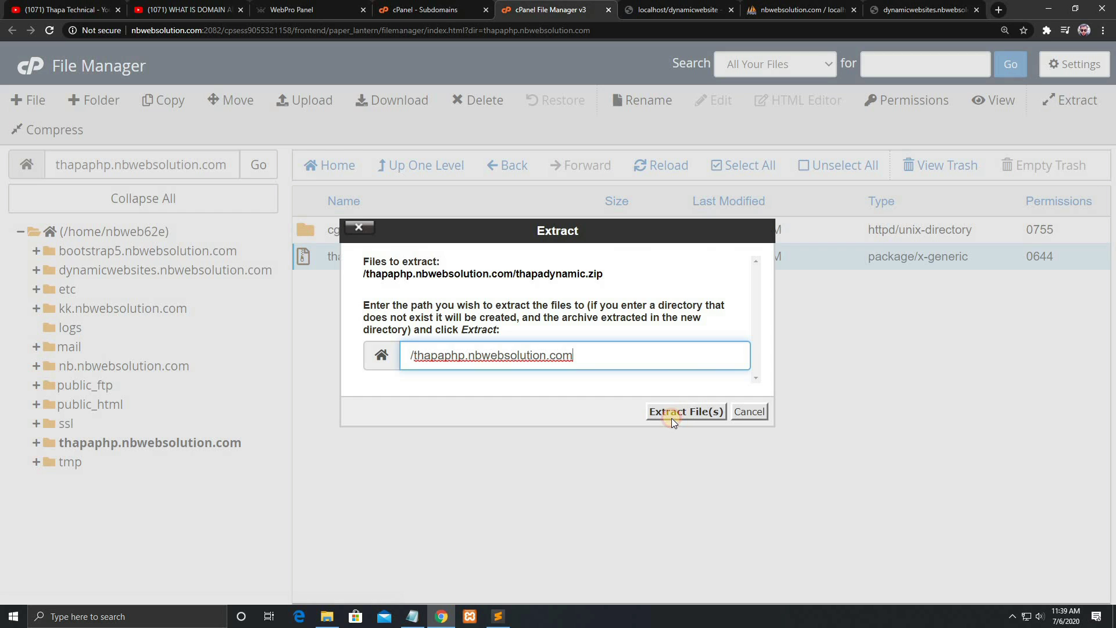
left_click(666, 418)
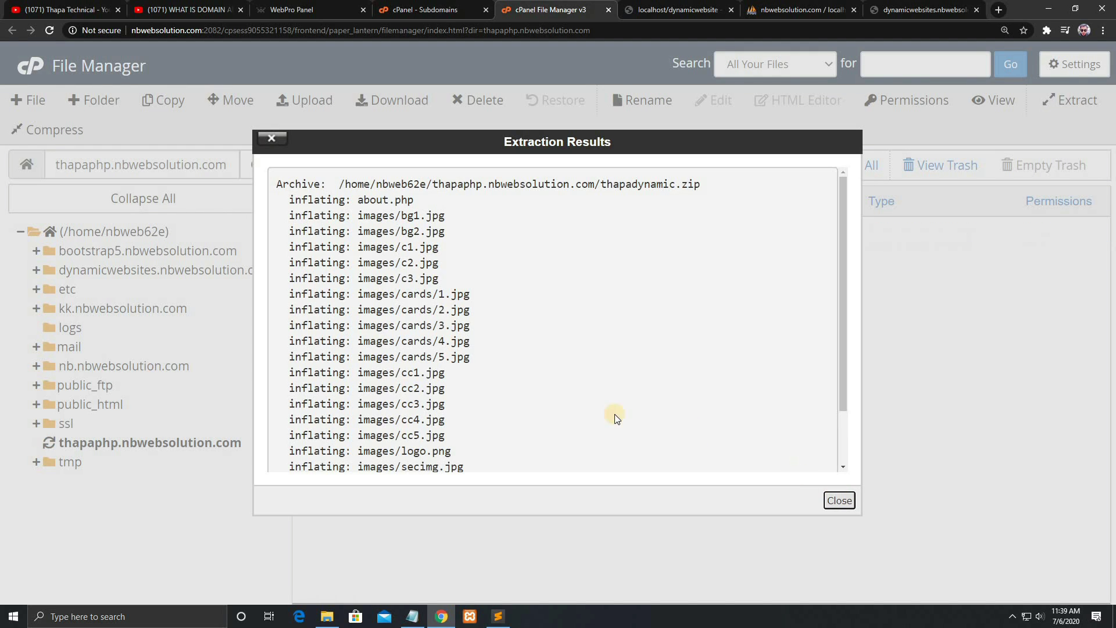
key("Return")
Delete the leftover thapadynamic.zip archive, confirming the removal
right_click(357, 353)
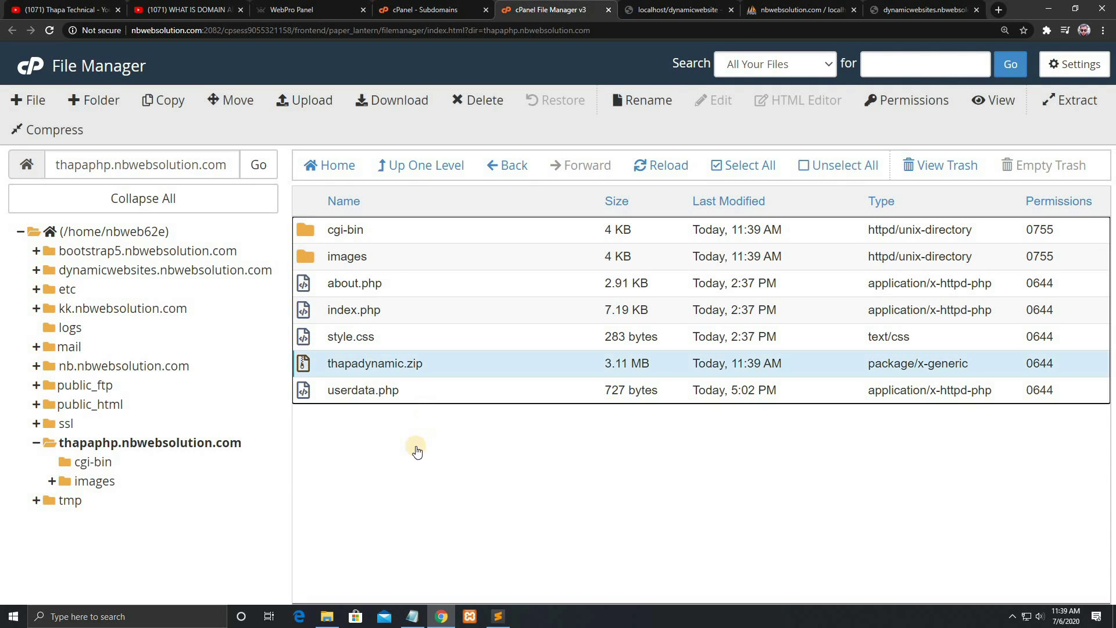
left_click(393, 522)
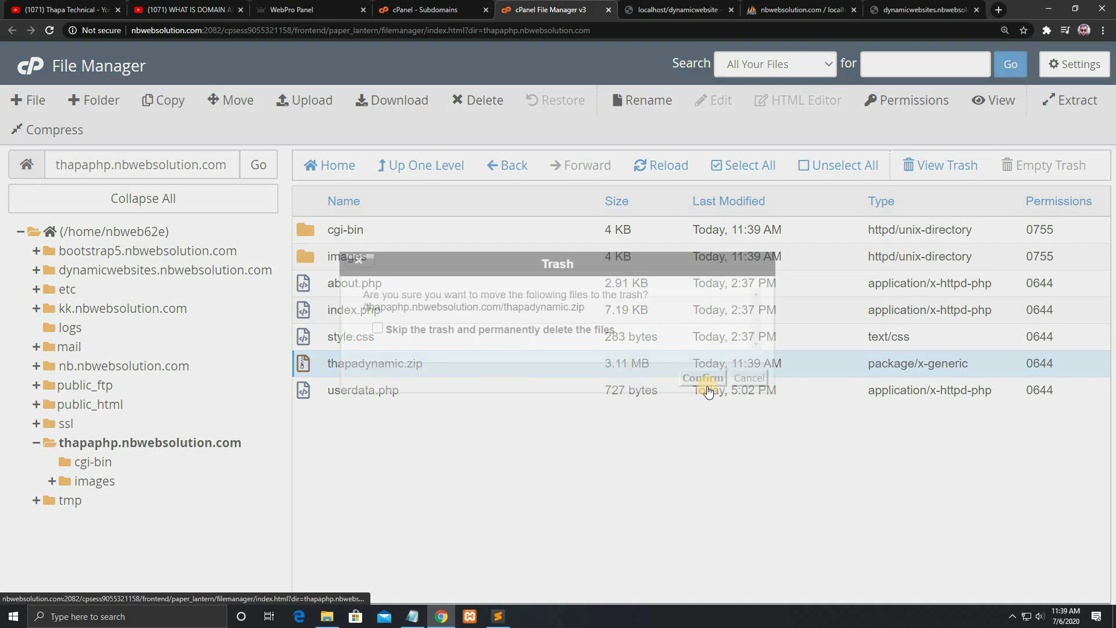
key("Return")
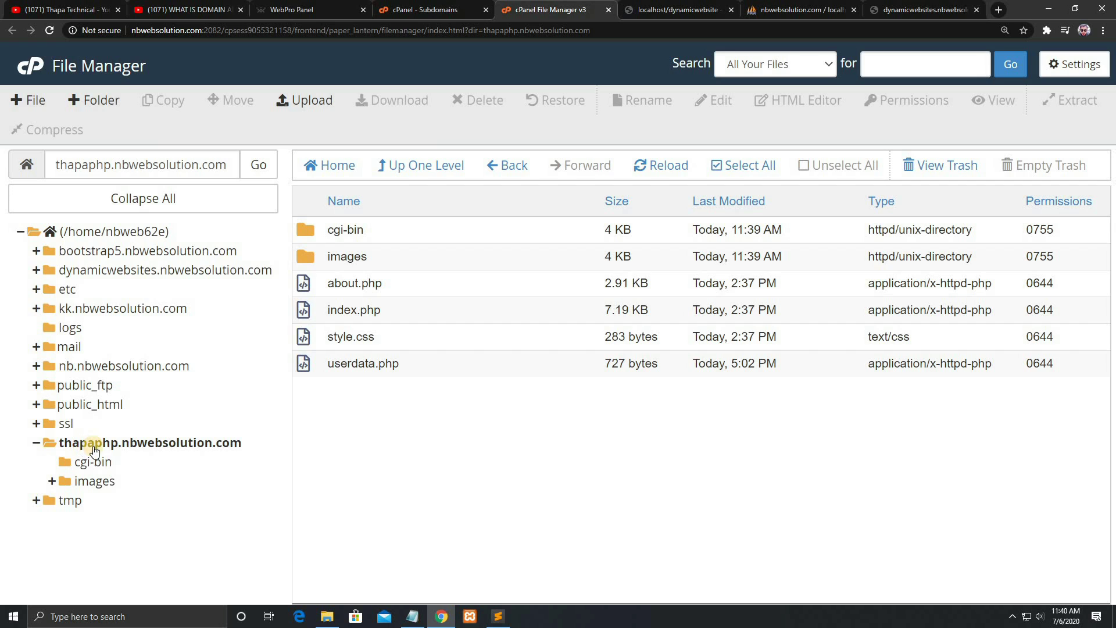
key("ctrl+t")
Load thapaphp.nbwebsolution.com in a new browser tab
left_click(747, 30)
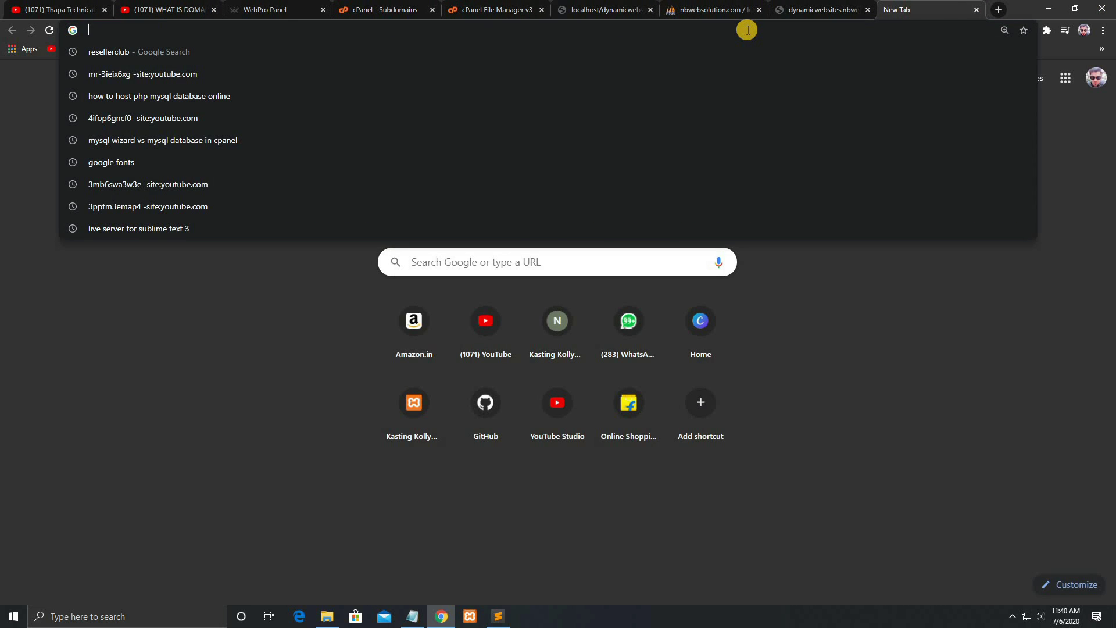
type("thapaphp.nbwebsolution.com")
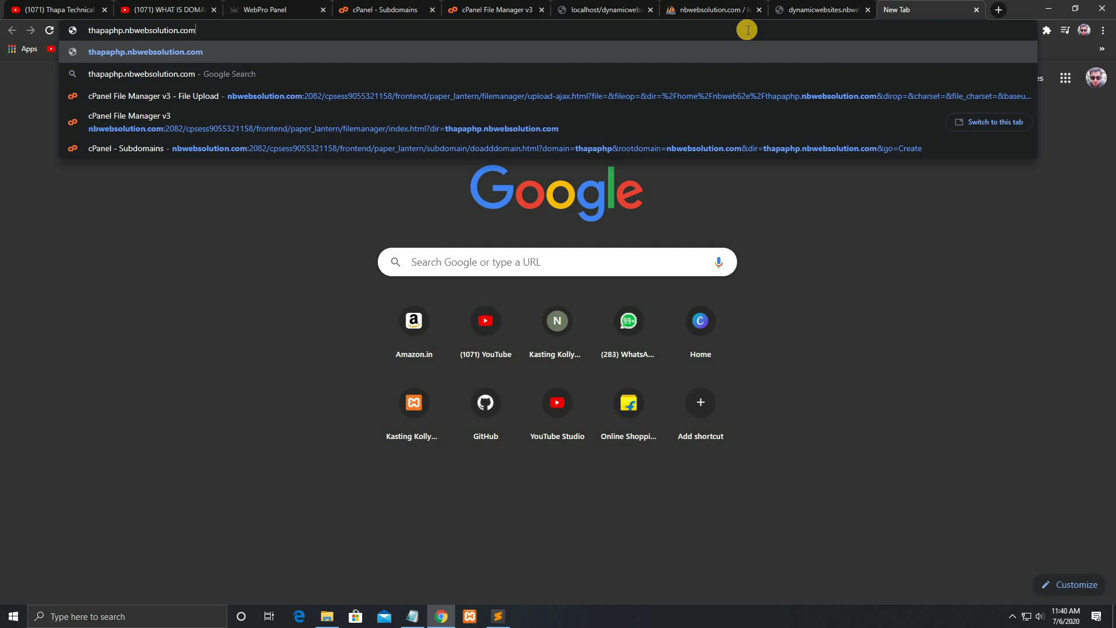
key("Return")
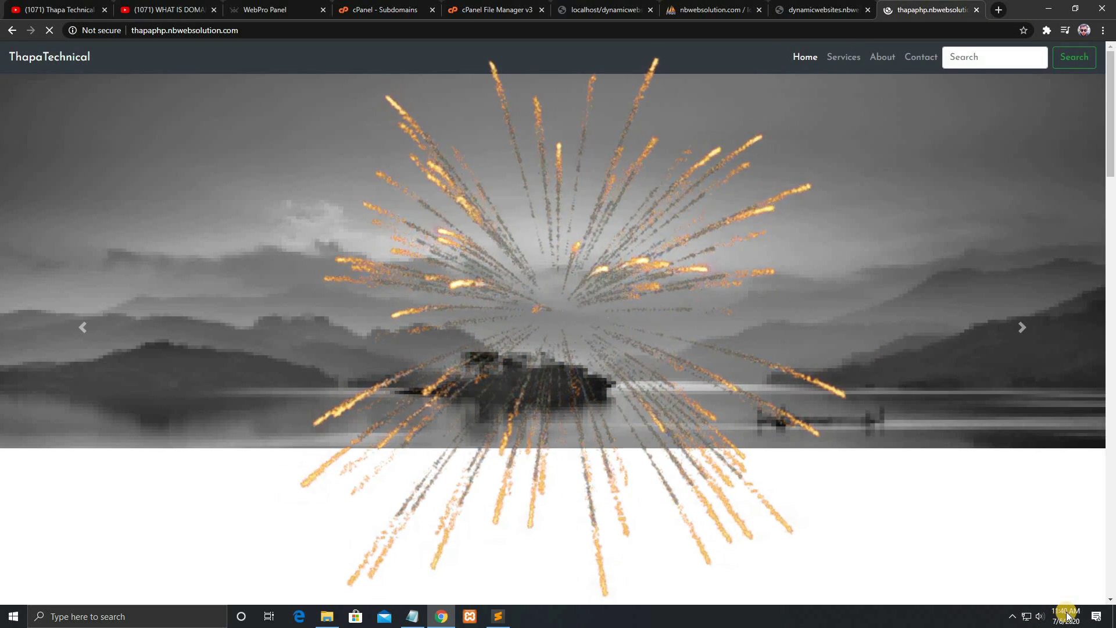
Scroll through the live ThapaTechnical site to its Contact Us form, then return to the cPanel subdomains tab
scroll(742, 388, "down", 1)
scroll(742, 389, "down", 2)
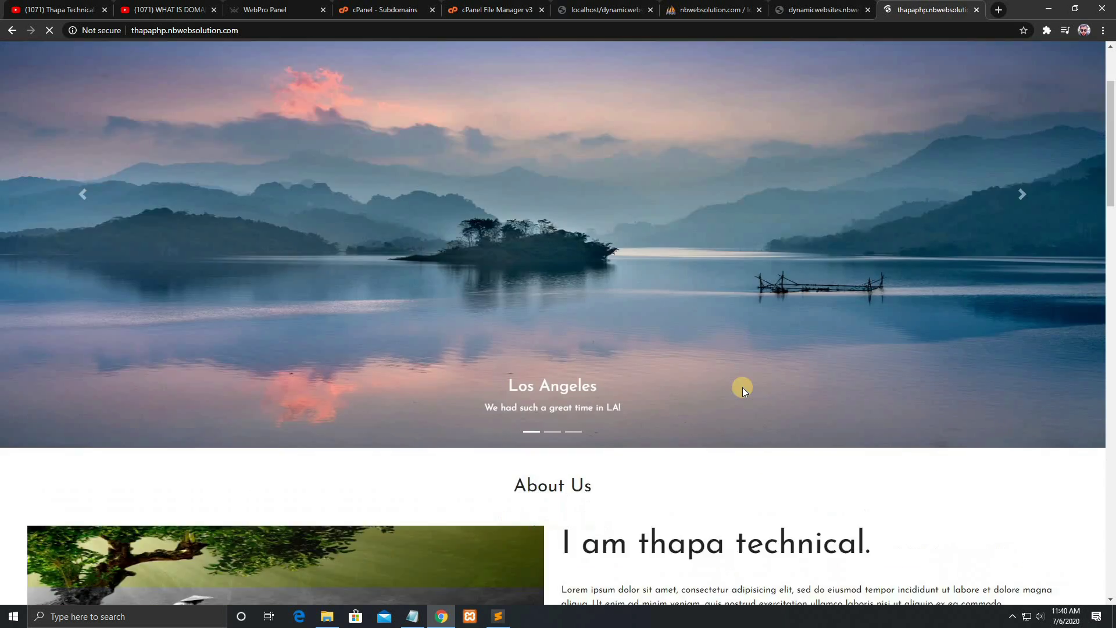
scroll(742, 388, "up", 2)
scroll(593, 279, "down", 3)
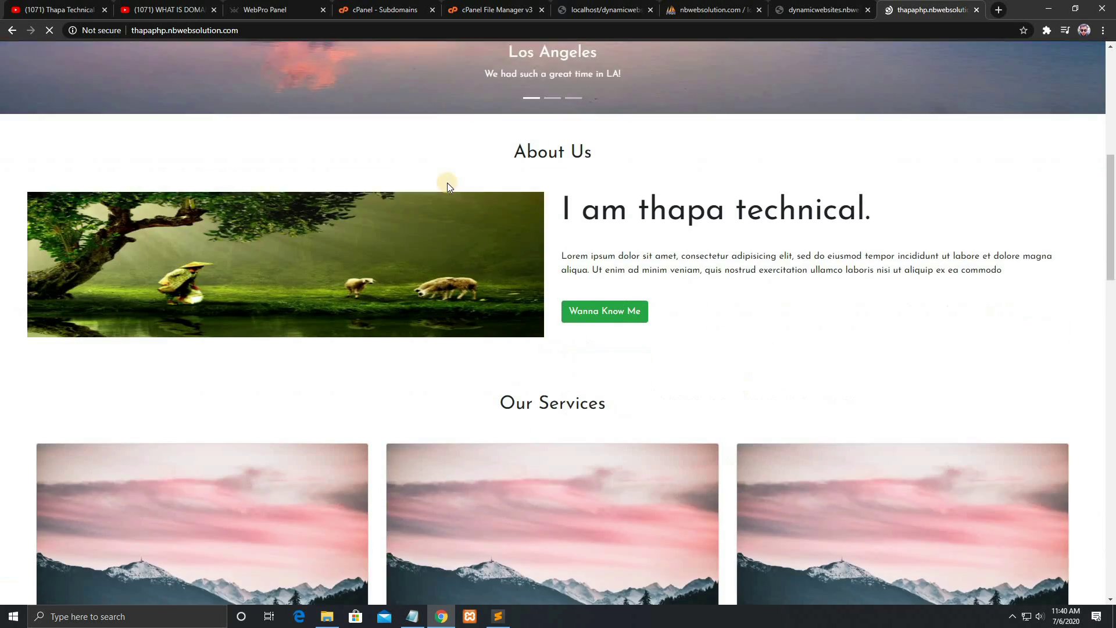
scroll(319, 111, "up", 3)
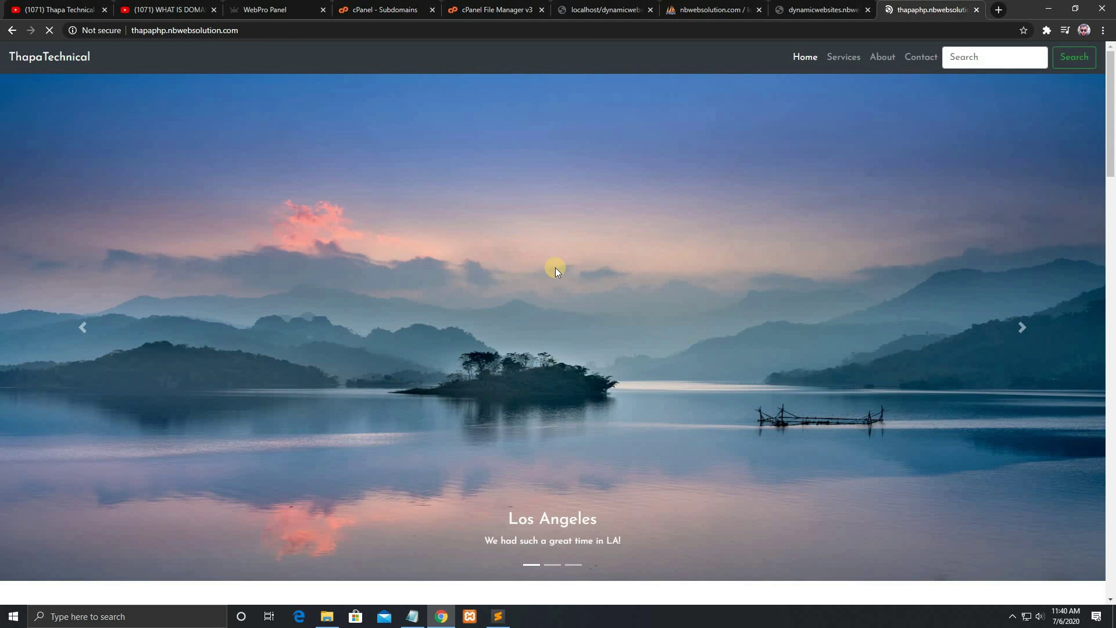
scroll(556, 270, "down", 20)
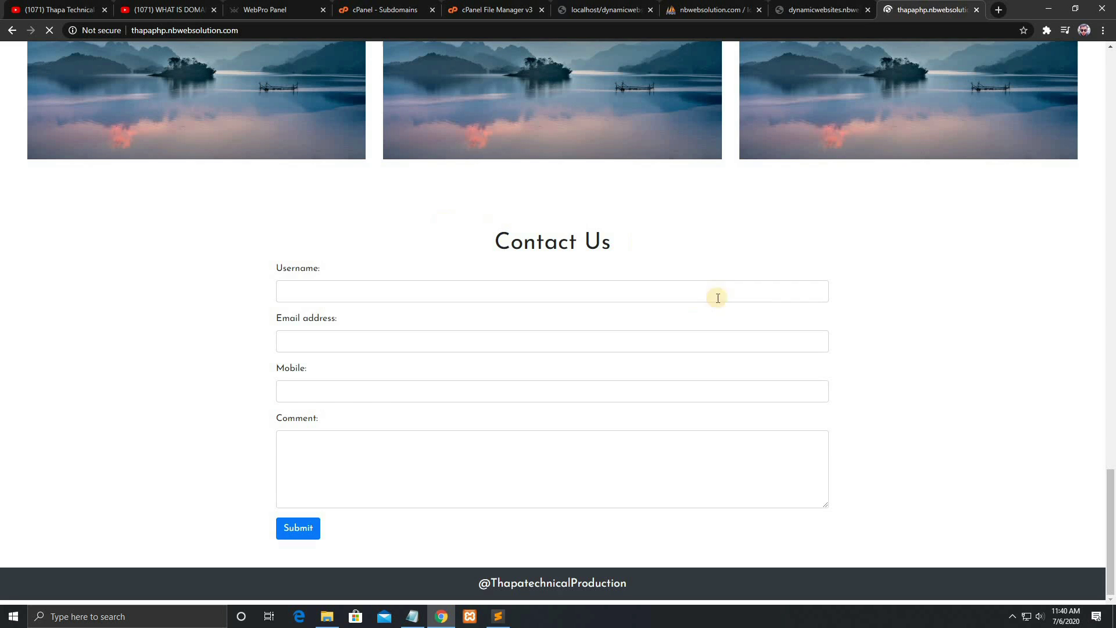
scroll(844, 357, "up", 10)
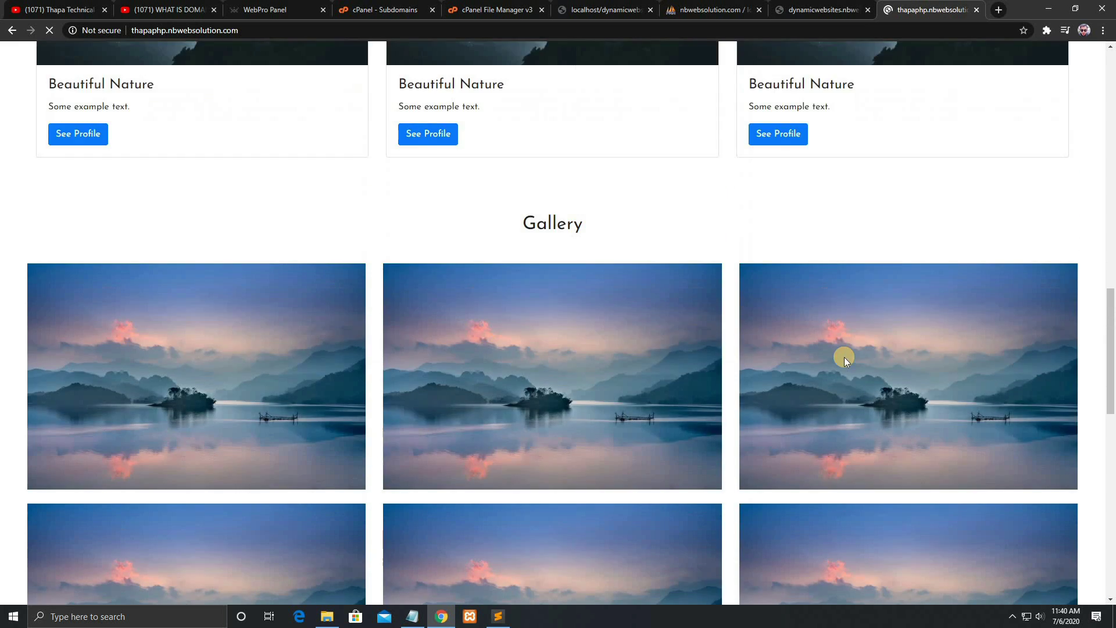
scroll(844, 357, "up", 10)
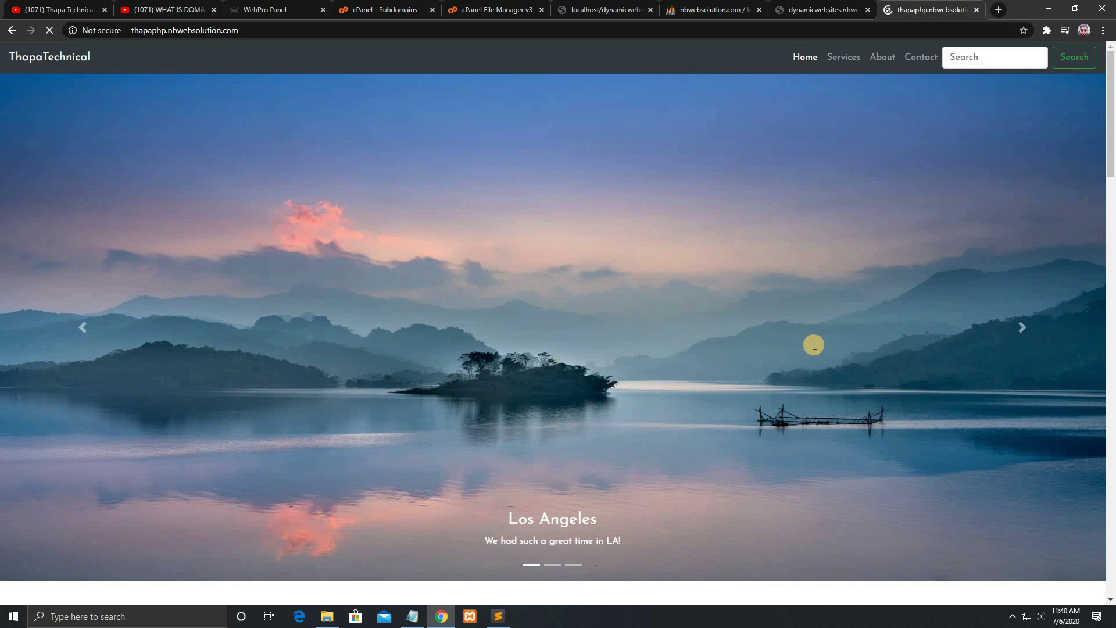
scroll(814, 346, "down", 15)
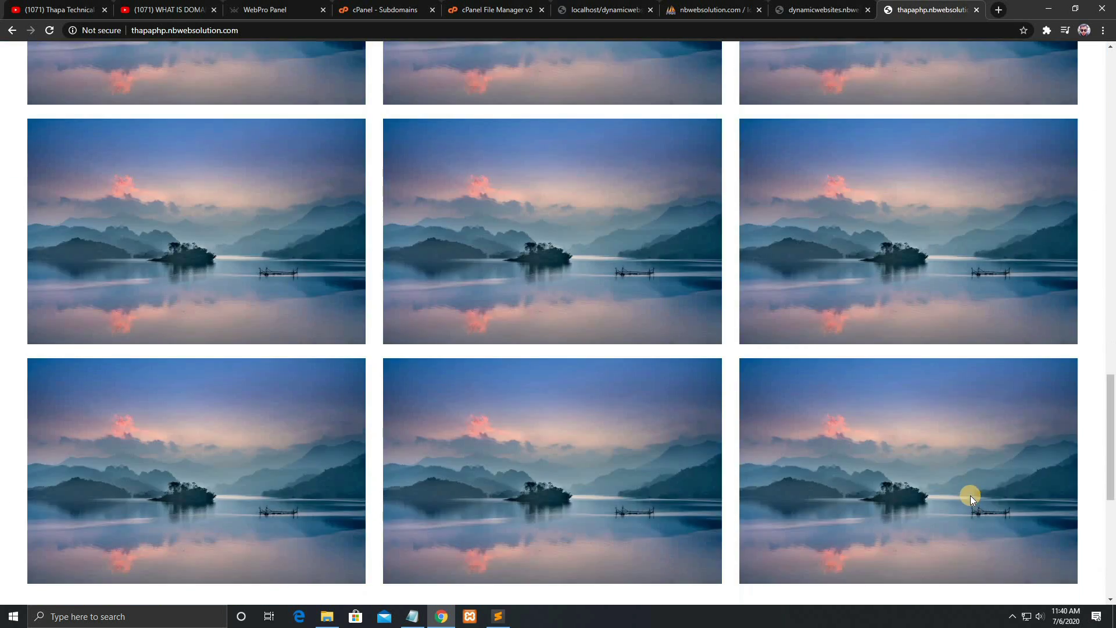
scroll(971, 496, "up", 15)
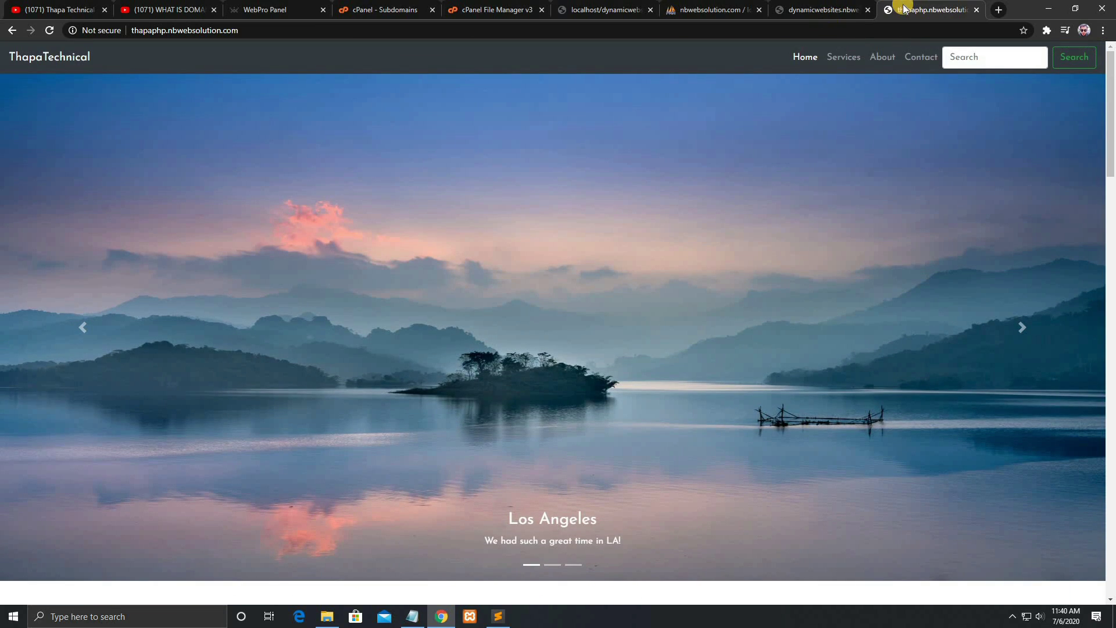
scroll(596, 404, "down", 10)
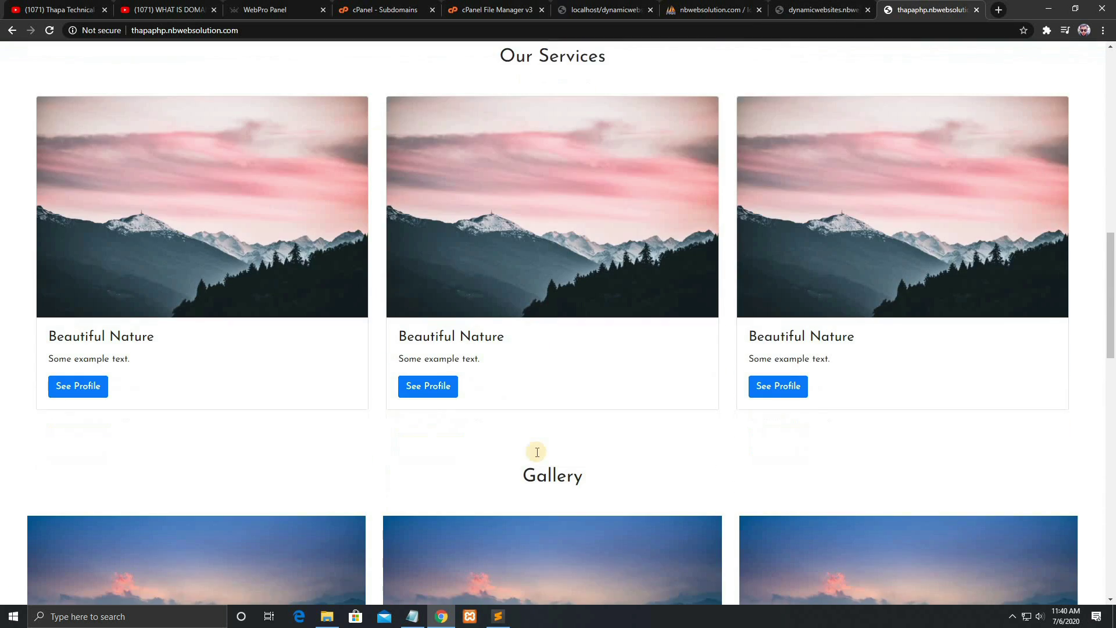
scroll(537, 452, "down", 10)
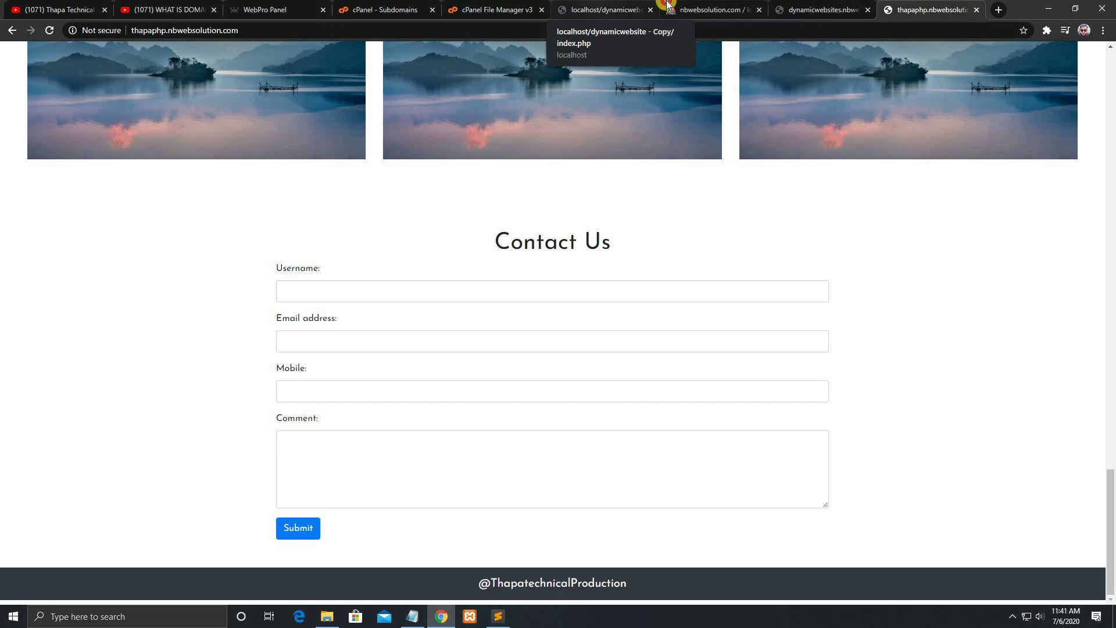
left_click(604, 10)
left_click(390, 10)
Go back to the cPanel home and launch the MySQL Database Wizard under Databases
left_click(26, 110)
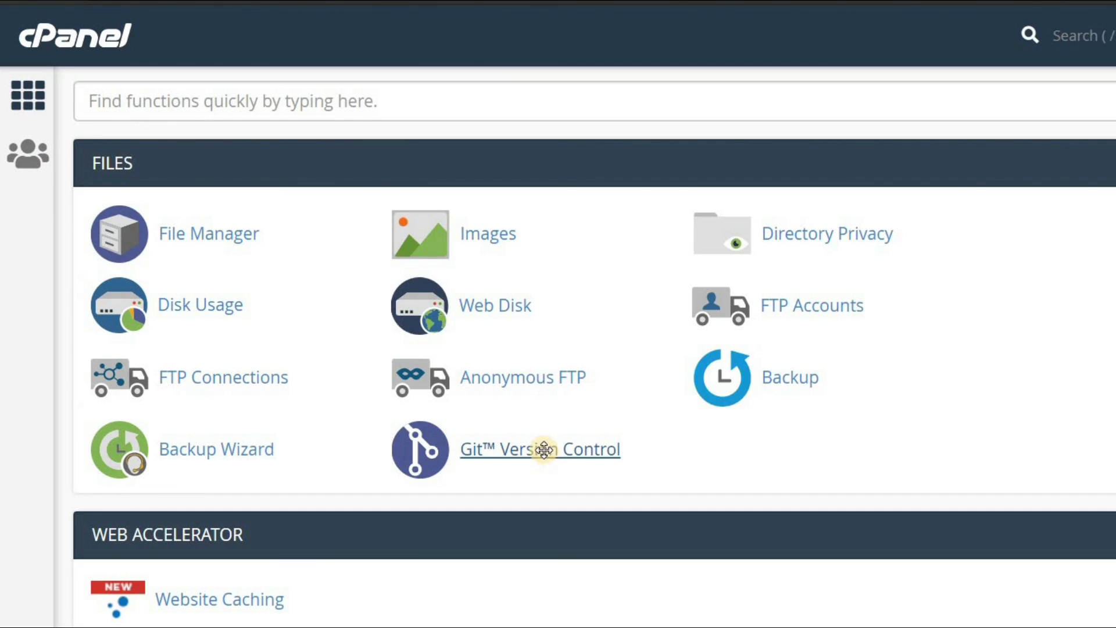
scroll(142, 241, "down", 5)
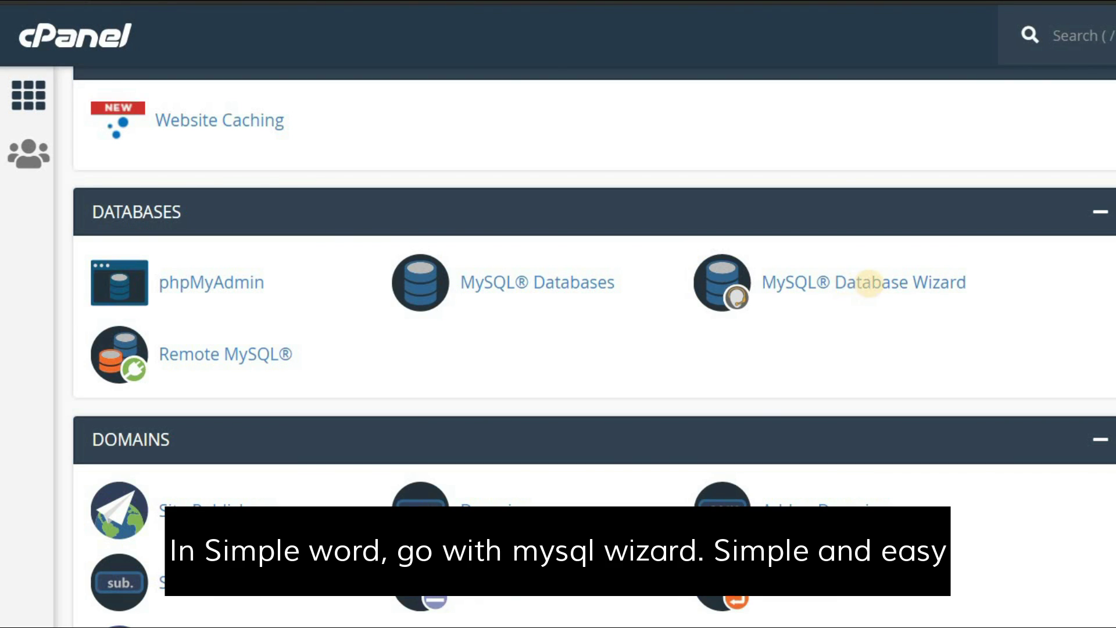
left_click(881, 291)
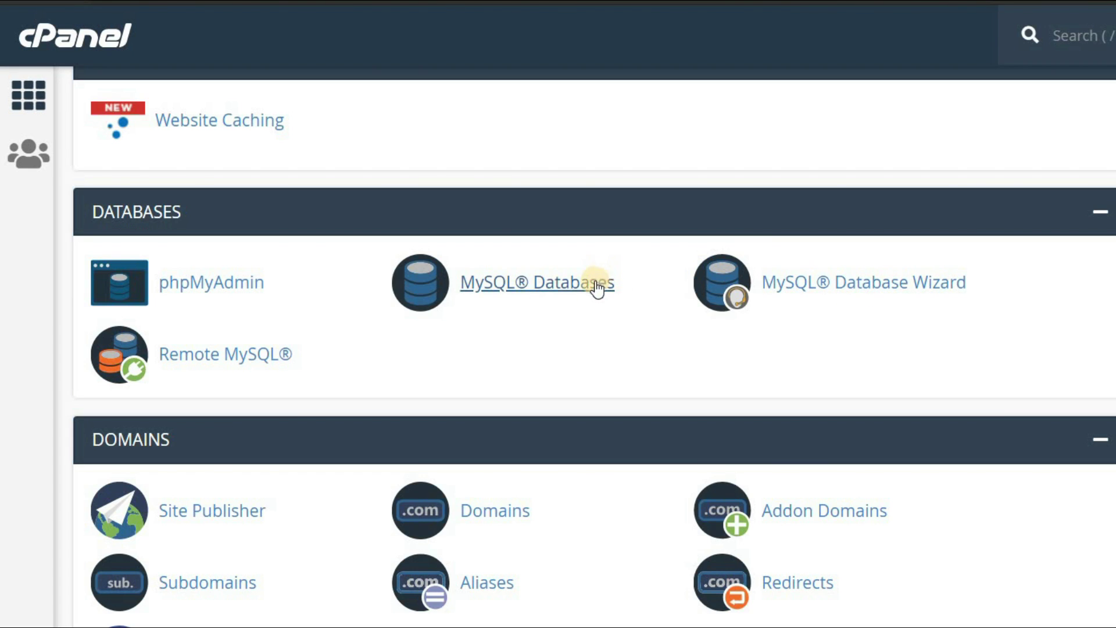
left_click(889, 291)
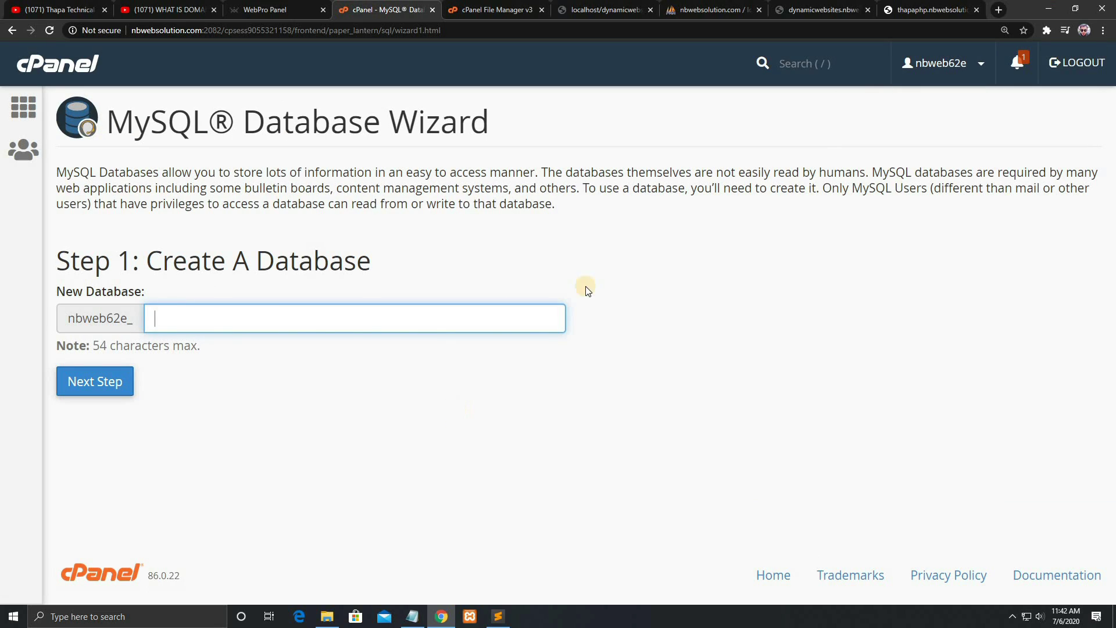
Review the Contact Us form on the dynamicwebsites site, then return to cPanel File Manager
left_click(811, 9)
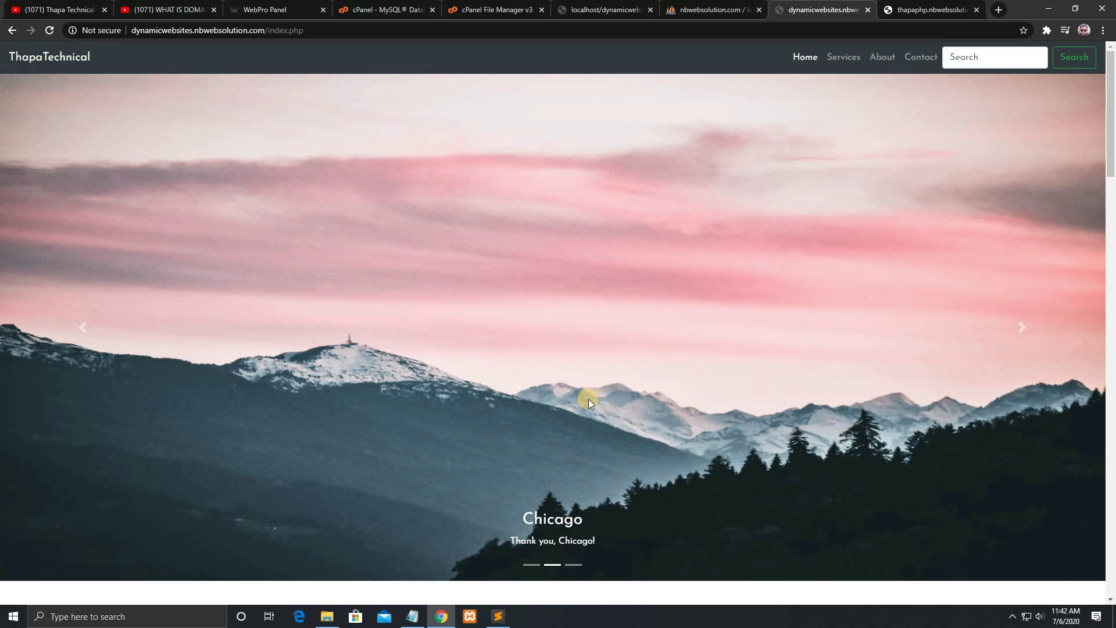
scroll(601, 406, "down", 20)
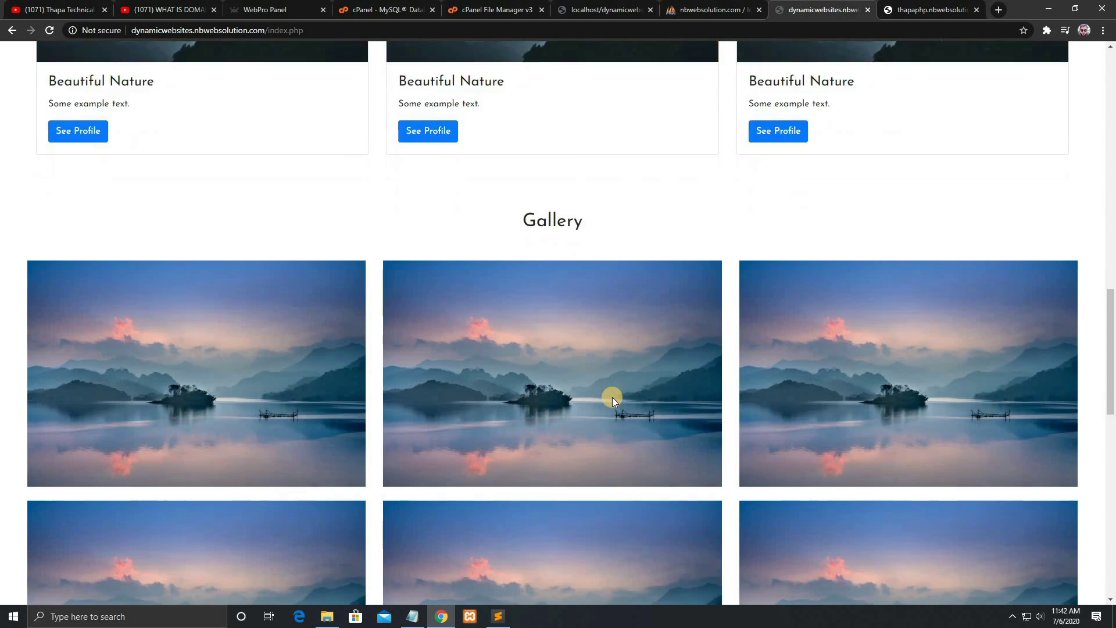
scroll(612, 397, "down", 8)
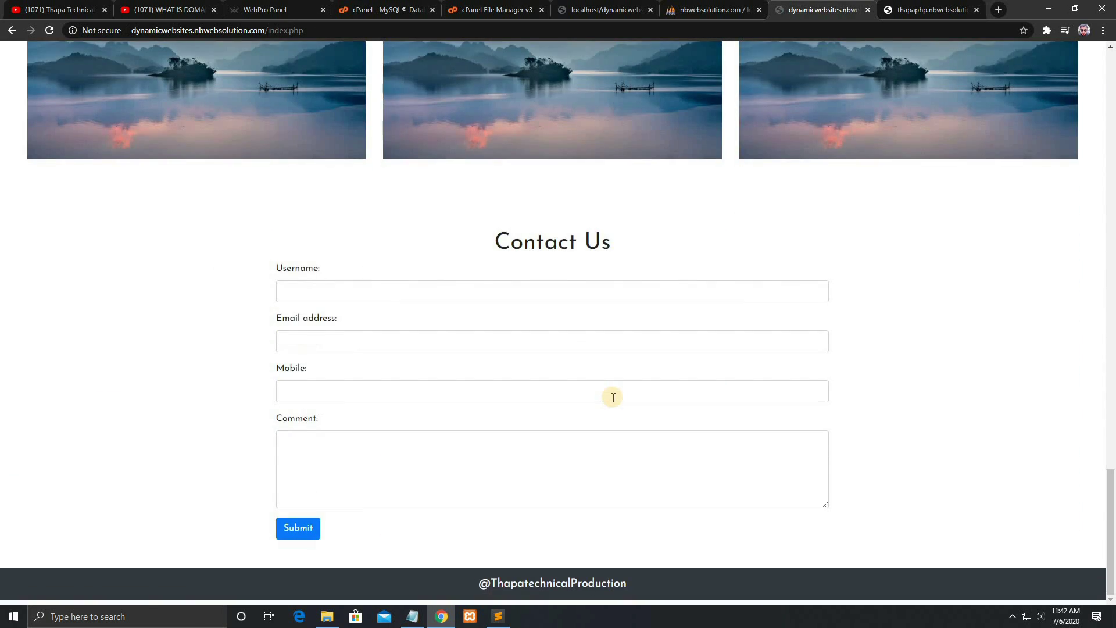
scroll(610, 395, "up", 6)
scroll(633, 312, "down", 6)
left_click(497, 10)
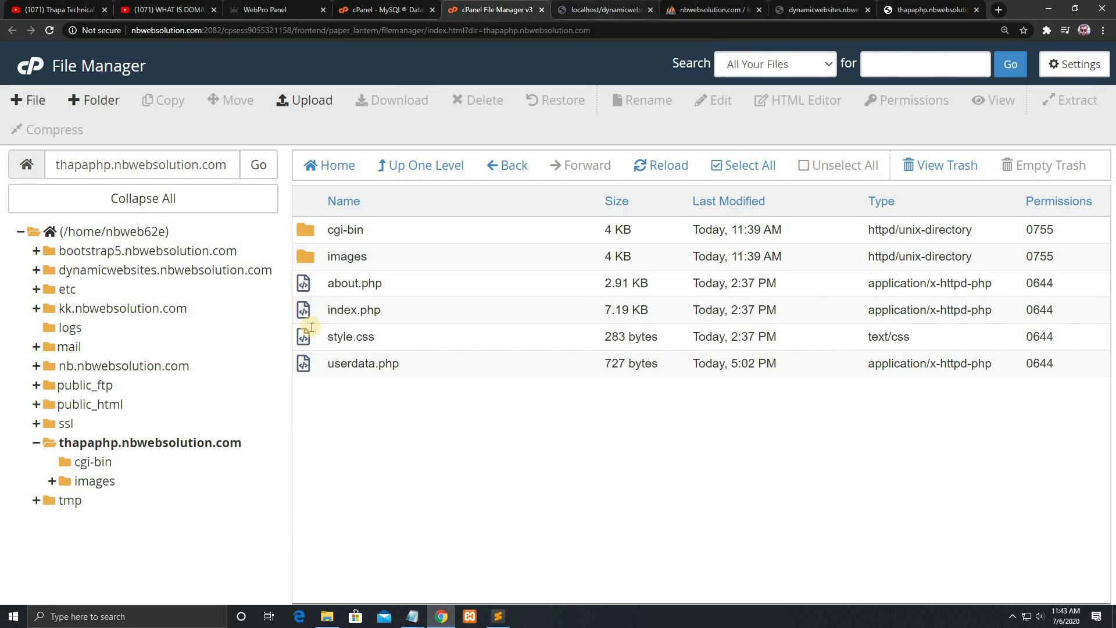
Enter phpmysqldb as the new database name in the MySQL Database Wizard
left_click(386, 10)
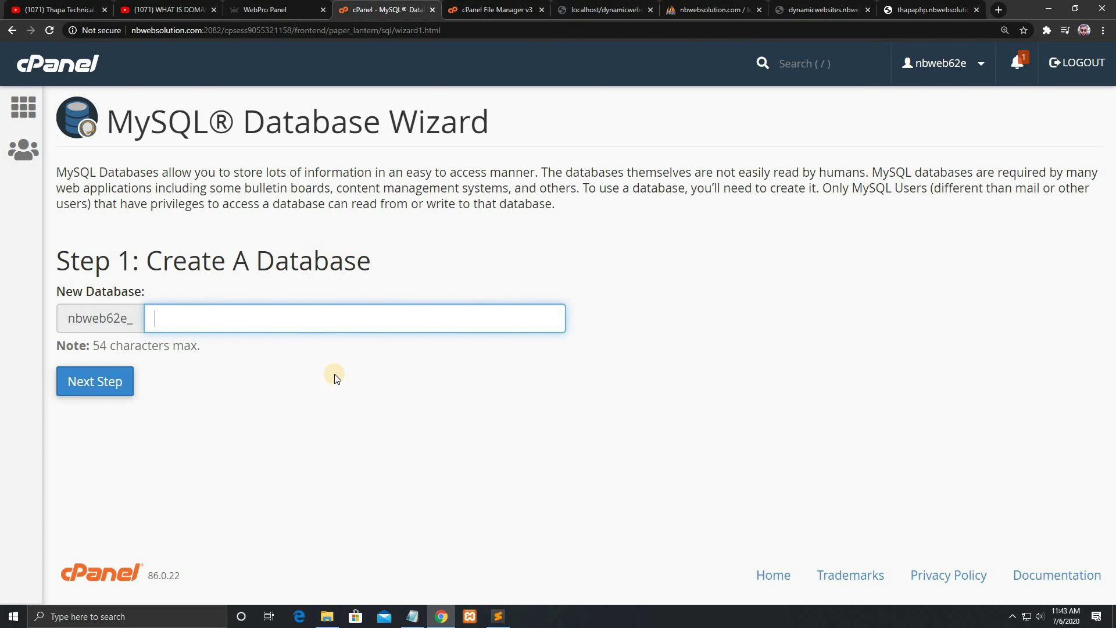
type("phpmysqldb")
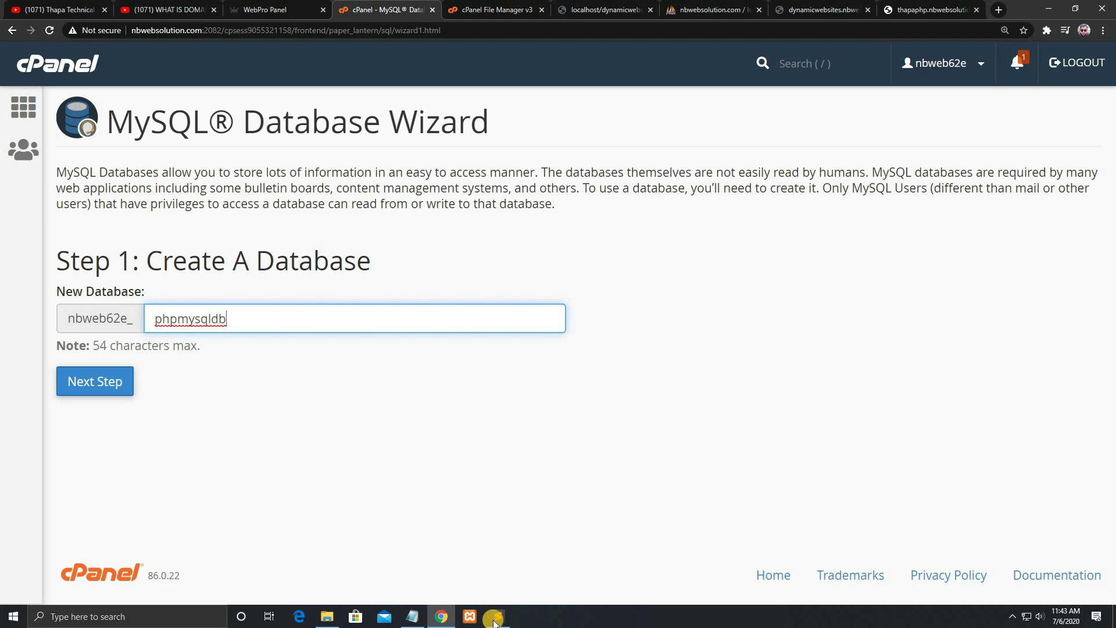
key("alt+Tab")
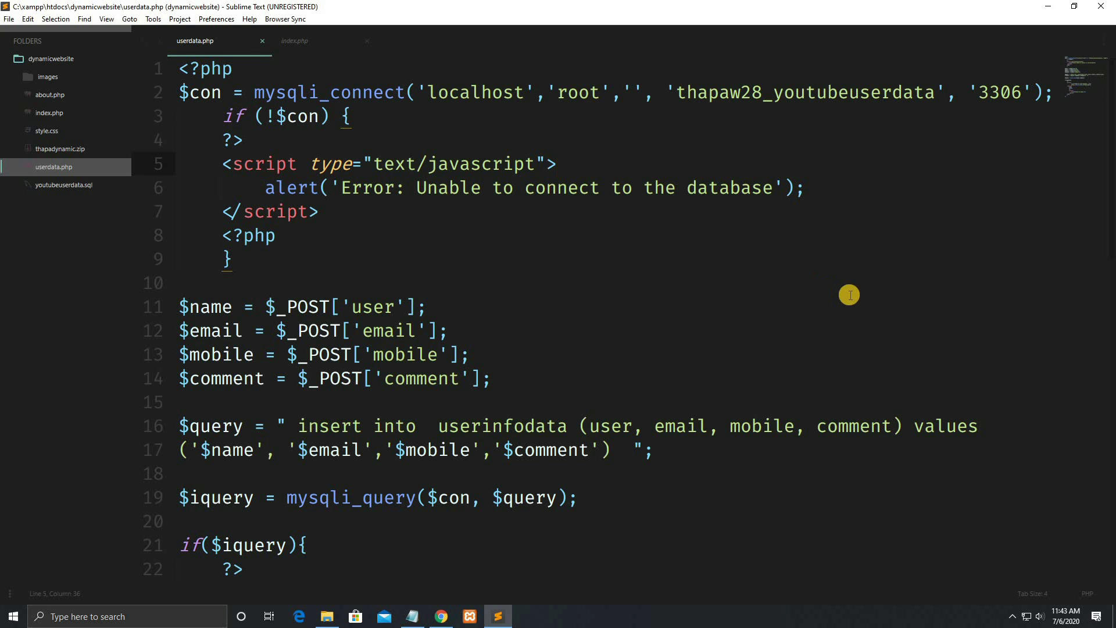
Enlarge userdata.php's code, check its database name, and create the phpmysqldb database
key("ctrl+equal")
left_click(745, 98)
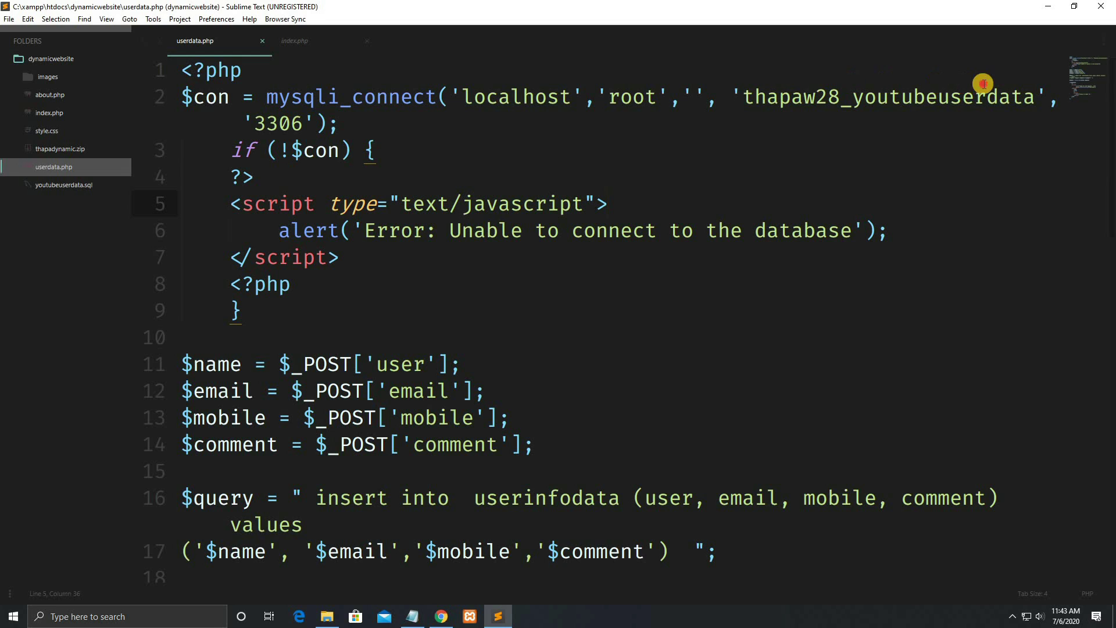
left_click(1035, 96, "shift")
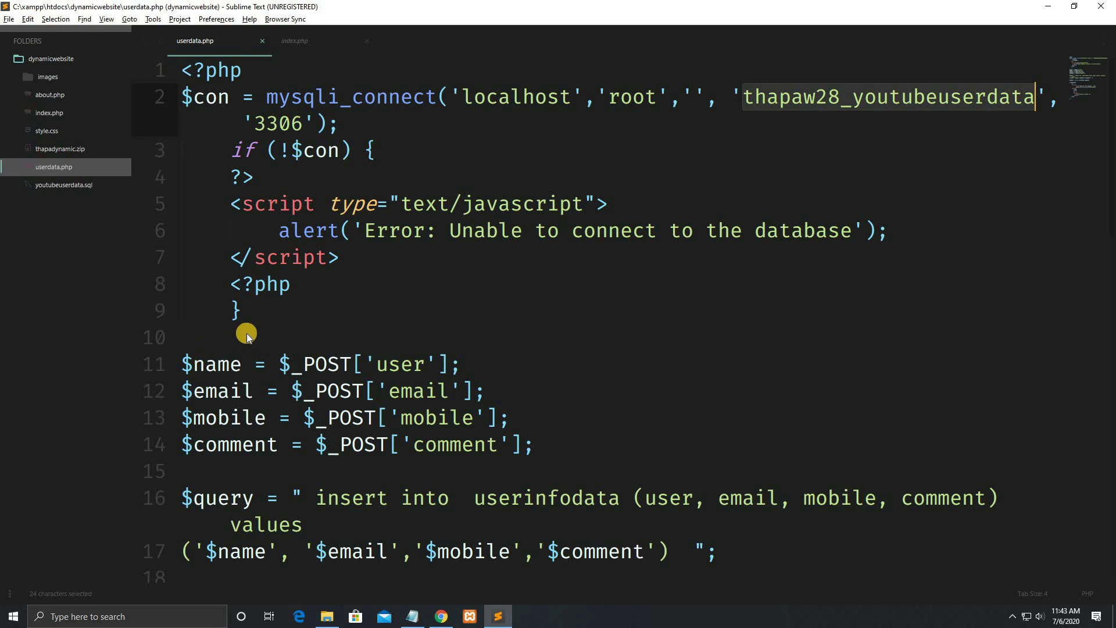
key("alt+Tab")
key("Return")
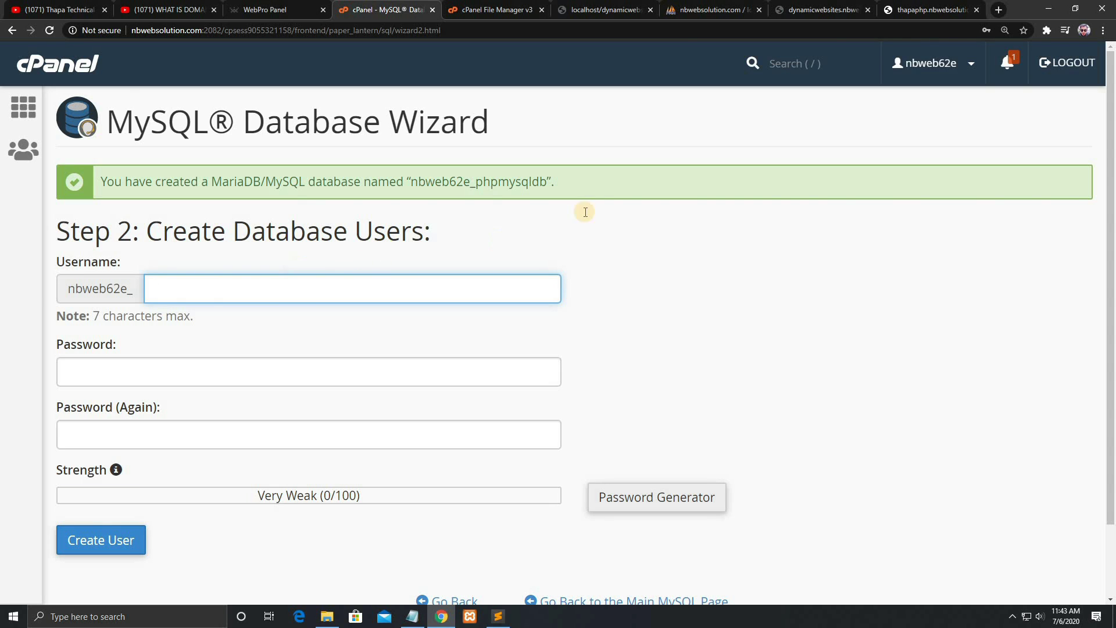
Check the root username in userdata.php before returning to the Create Database Users step
key("alt+Tab")
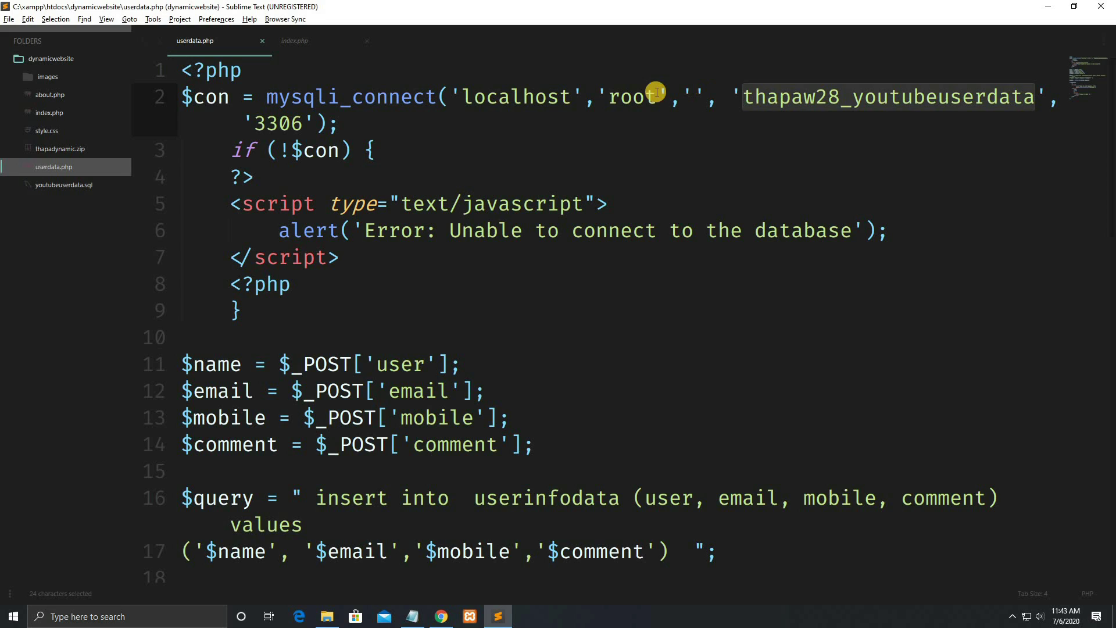
left_click(633, 98)
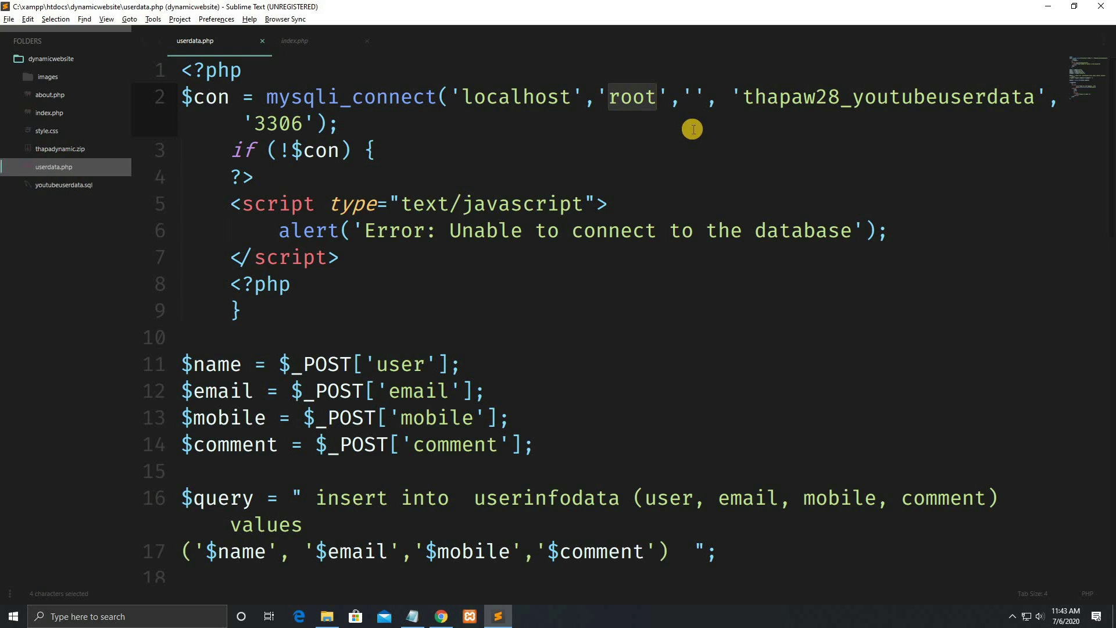
key("alt+Tab")
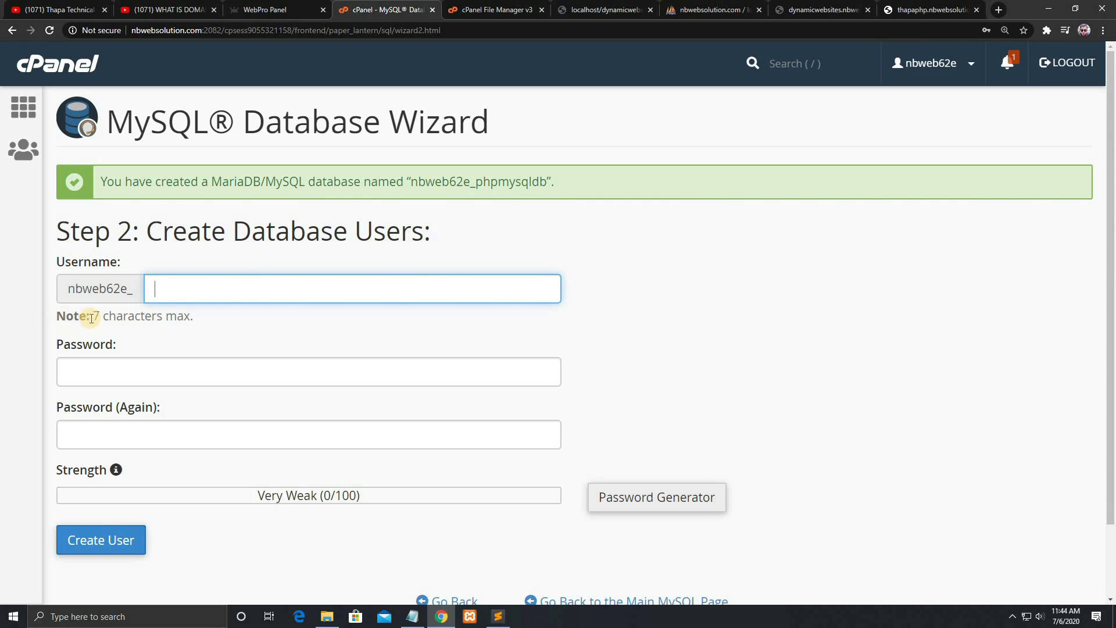
Create MySQL user vinodt, entering a password in both password fields
left_click_drag(193, 317, 91, 316)
left_click(210, 290)
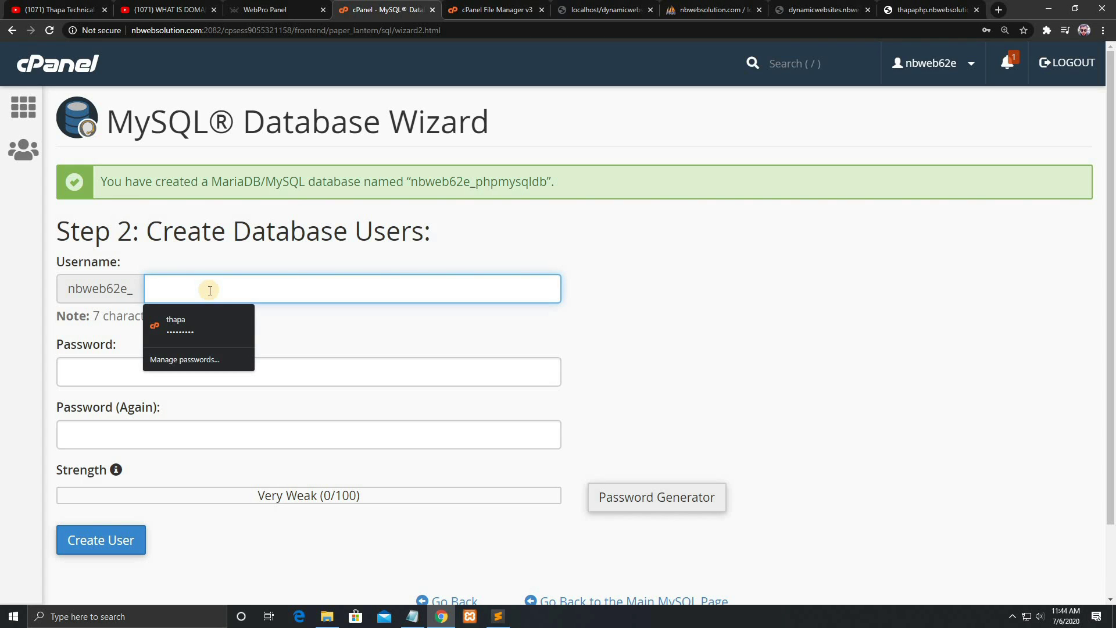
type("vinodt")
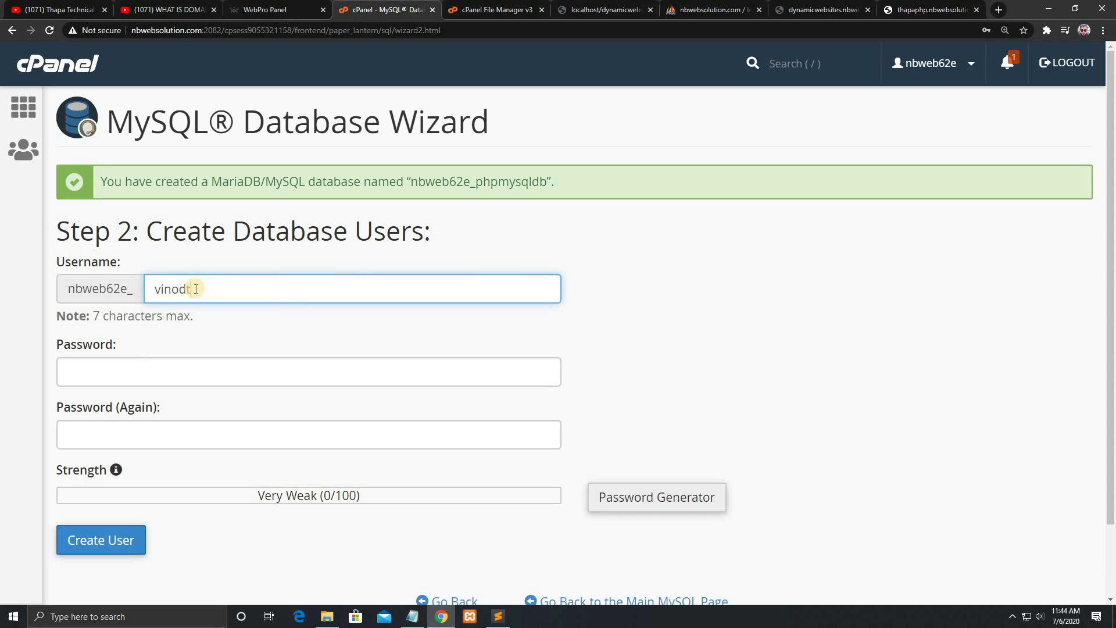
left_click(184, 377)
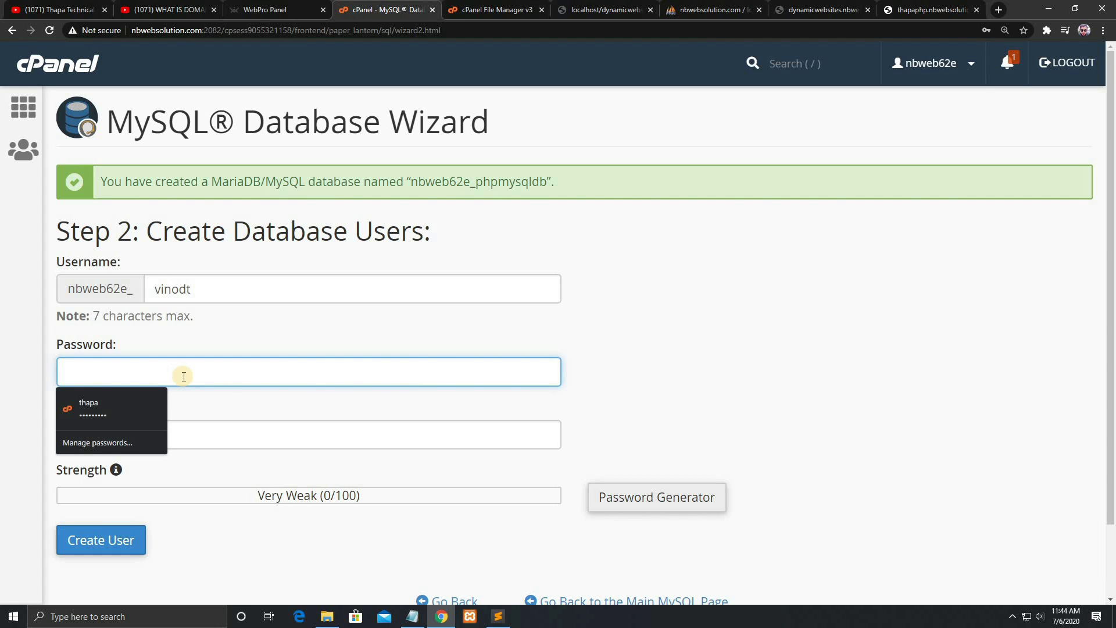
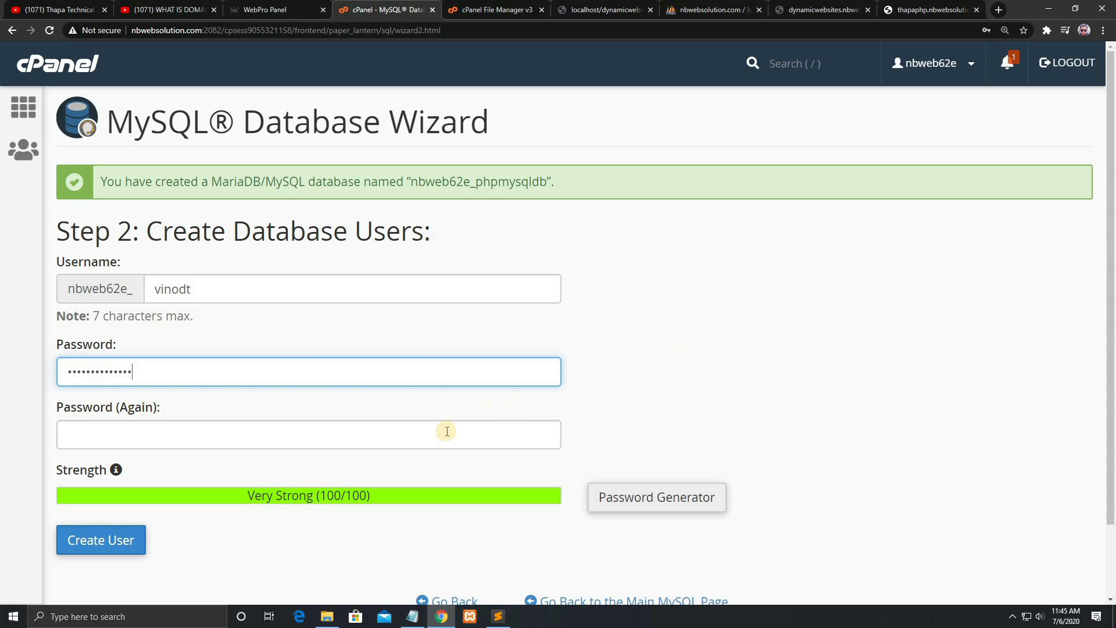
left_click(427, 437)
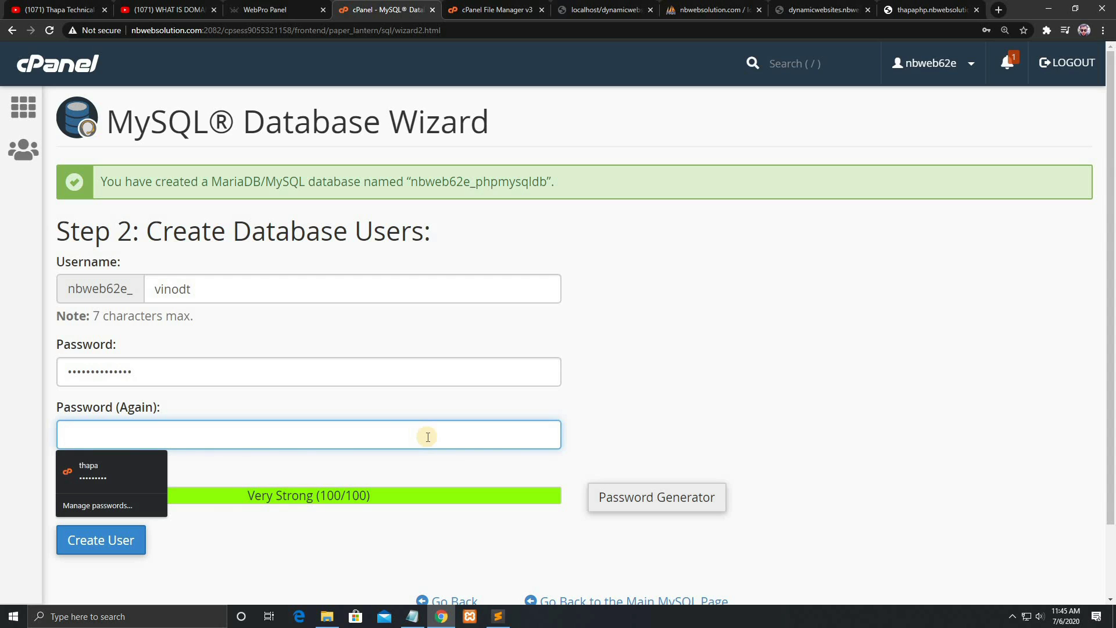
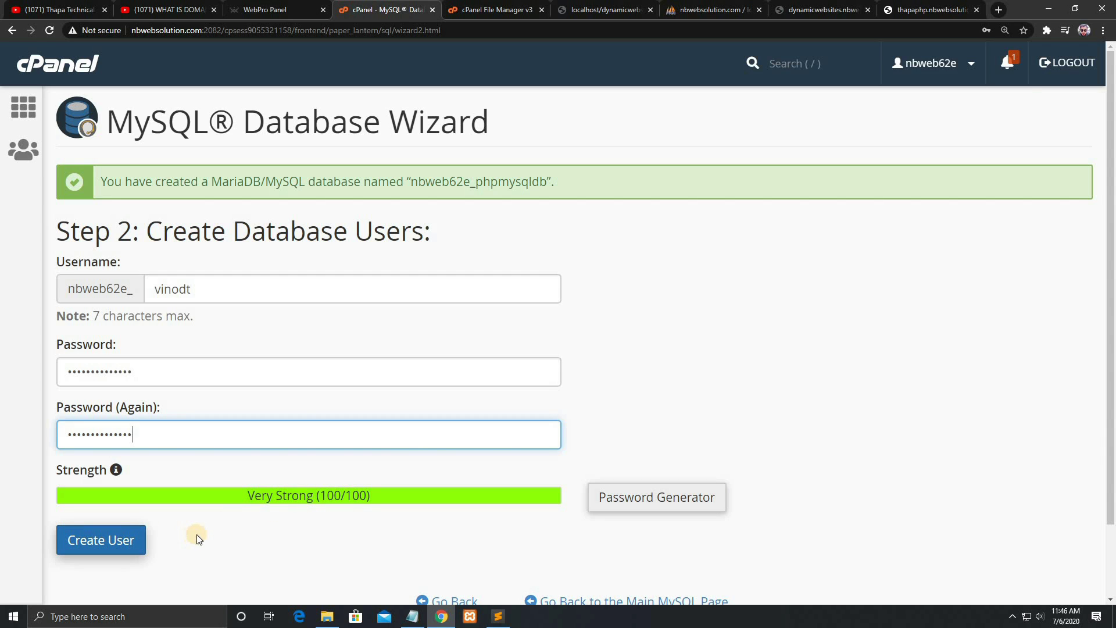
key("Return")
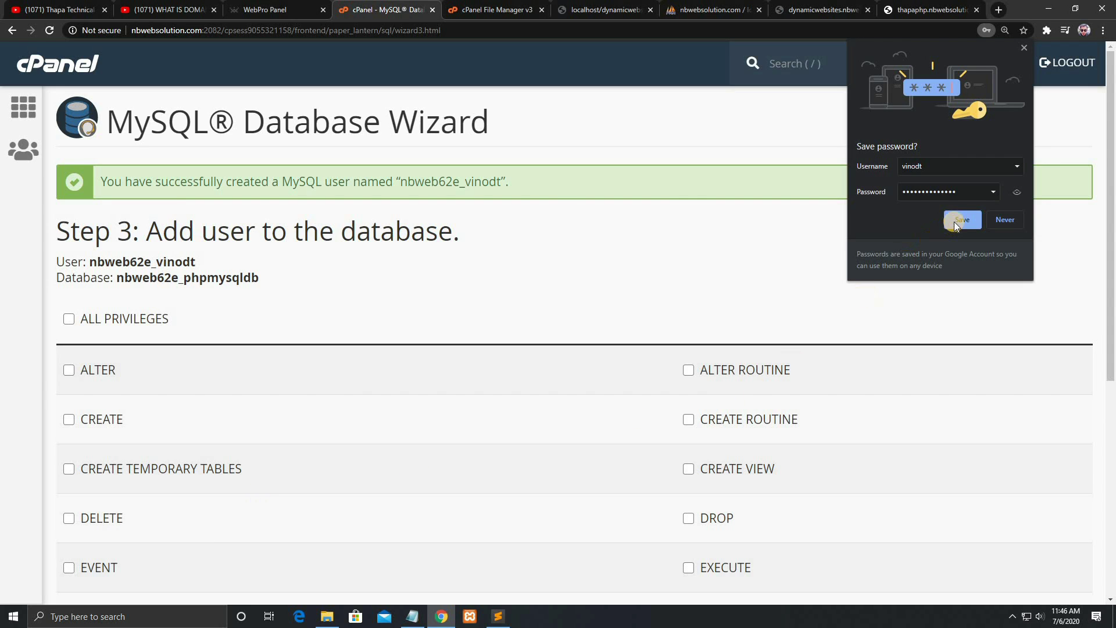
Decline Chrome's password save and grant the new user ALL PRIVILEGES on the database
left_click(1006, 219)
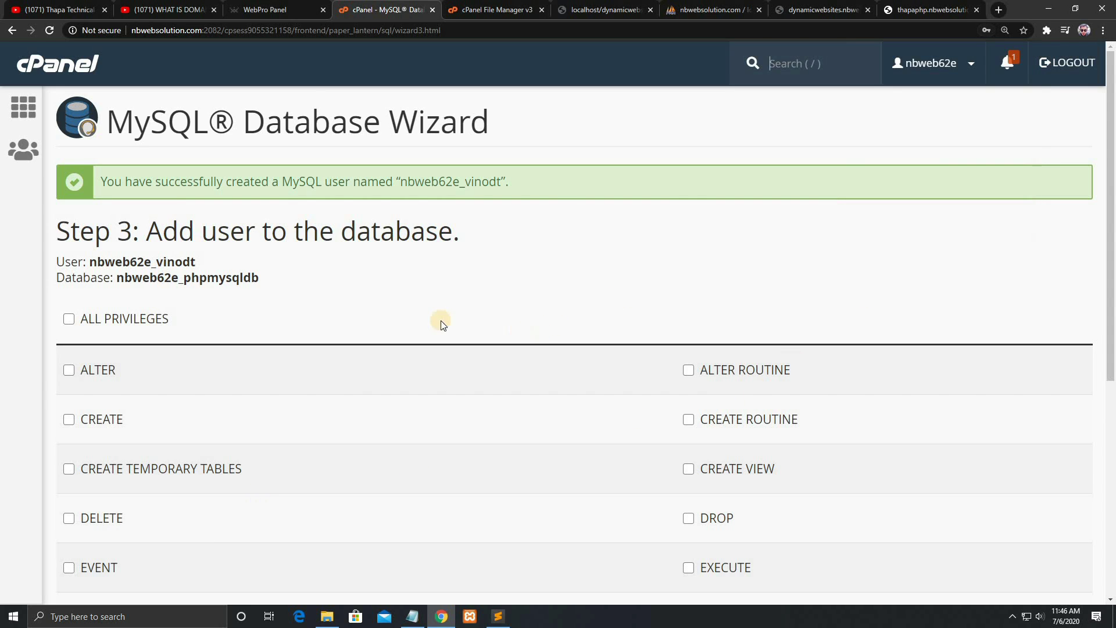
scroll(405, 323, "down", 1)
scroll(403, 319, "up", 1)
key("ctrl+minus")
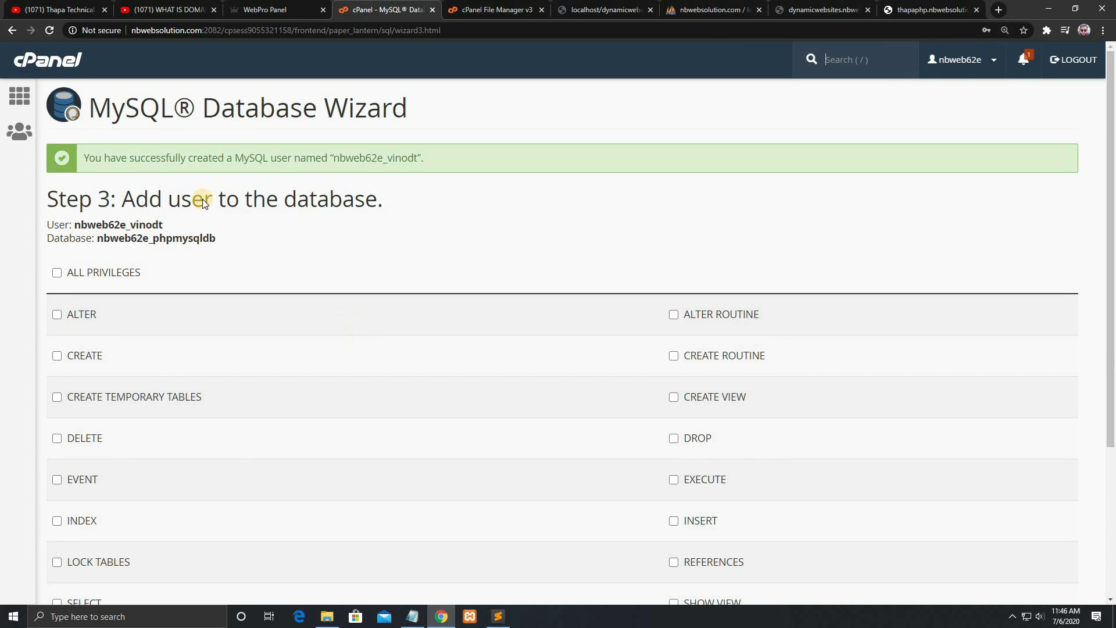
scroll(79, 149, "down", 2)
scroll(80, 150, "down", 1)
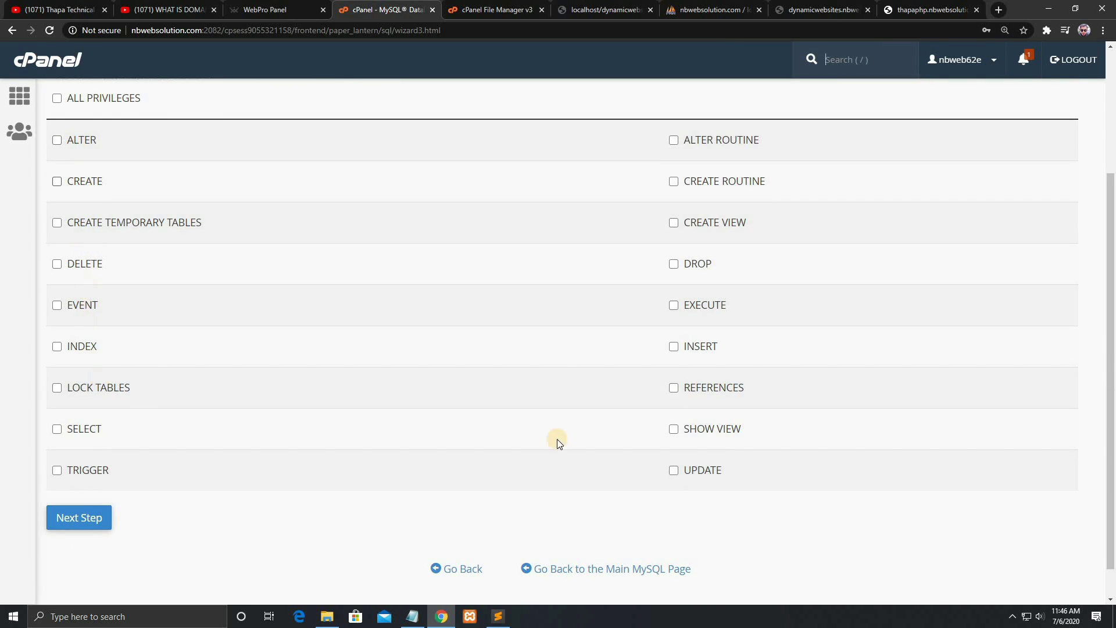
scroll(61, 271, "up", 3)
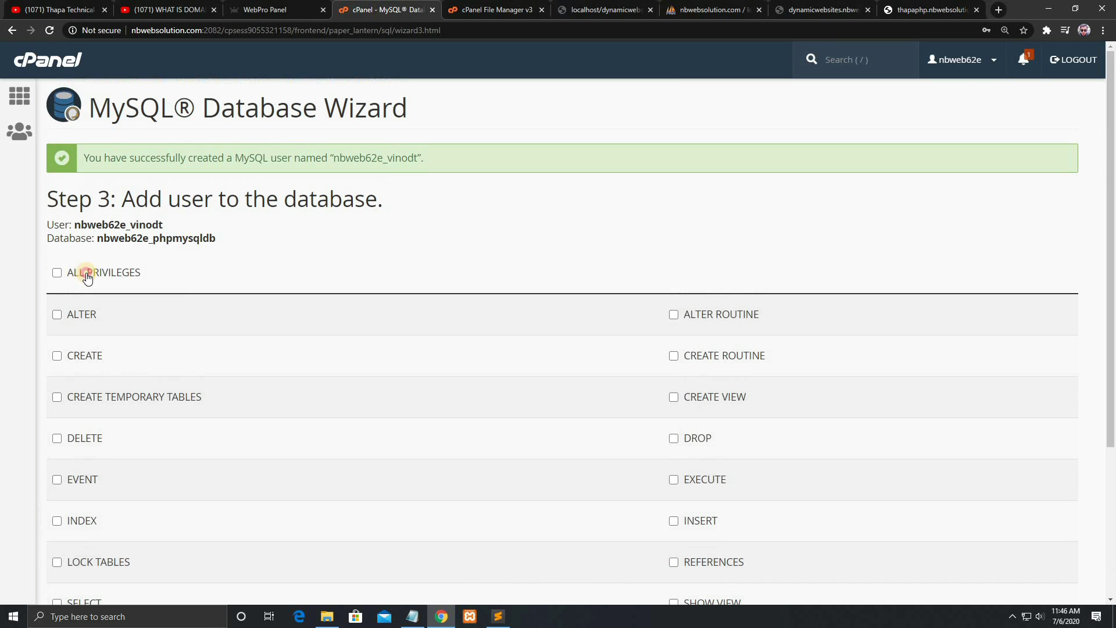
left_click(103, 272)
scroll(105, 486, "down", 4)
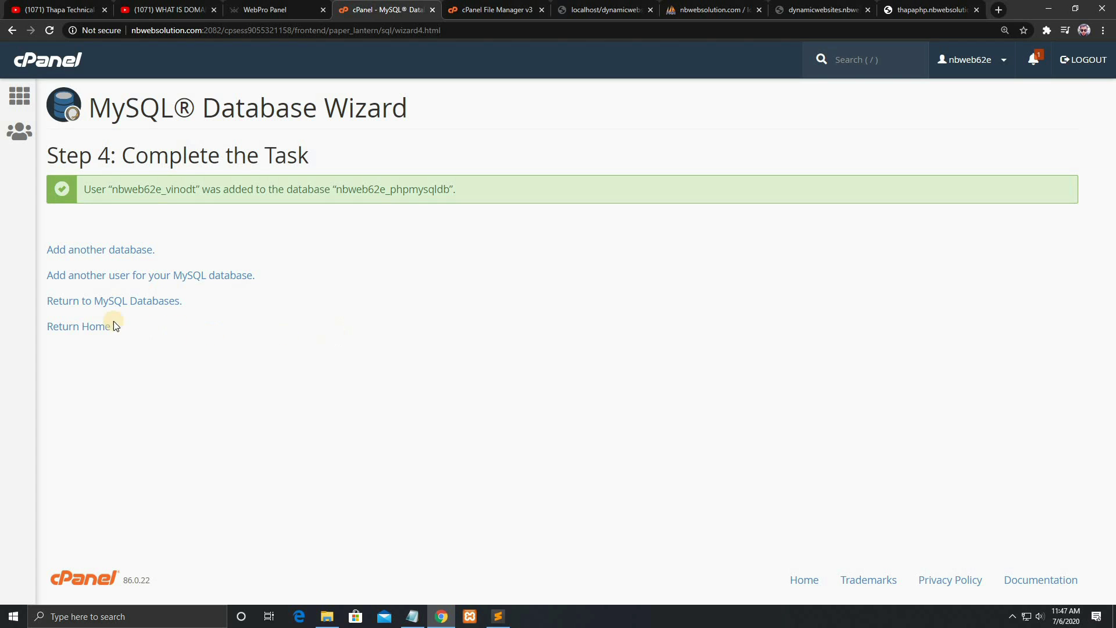
Open phpMyAdmin from cPanel home and view the still-empty nbweb62e_phpmysqldb database
left_click(94, 328)
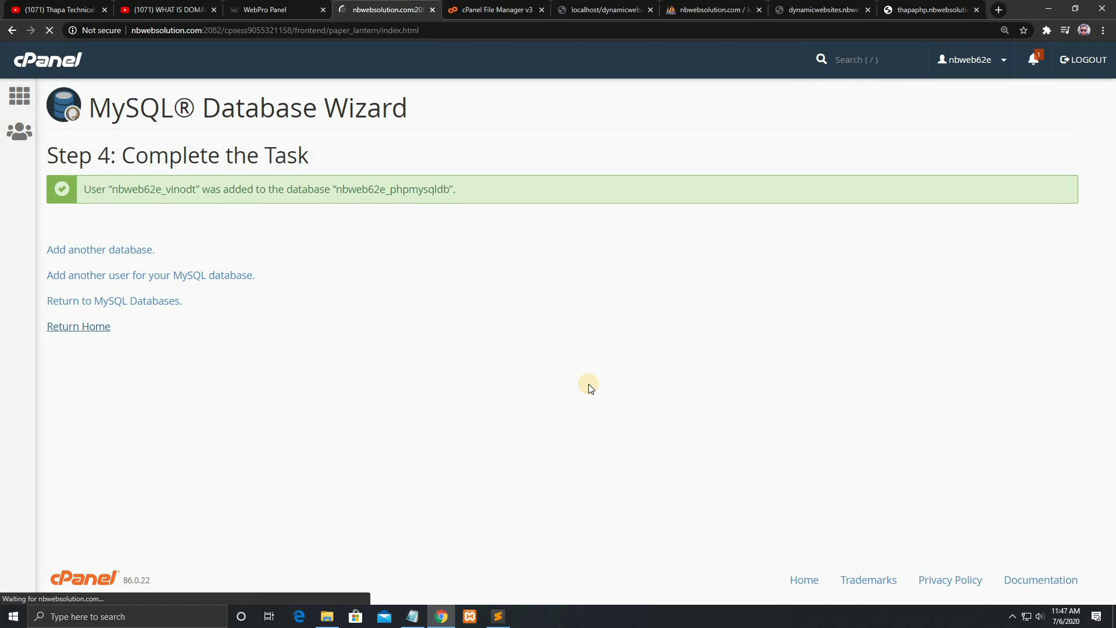
scroll(602, 406, "down", 5)
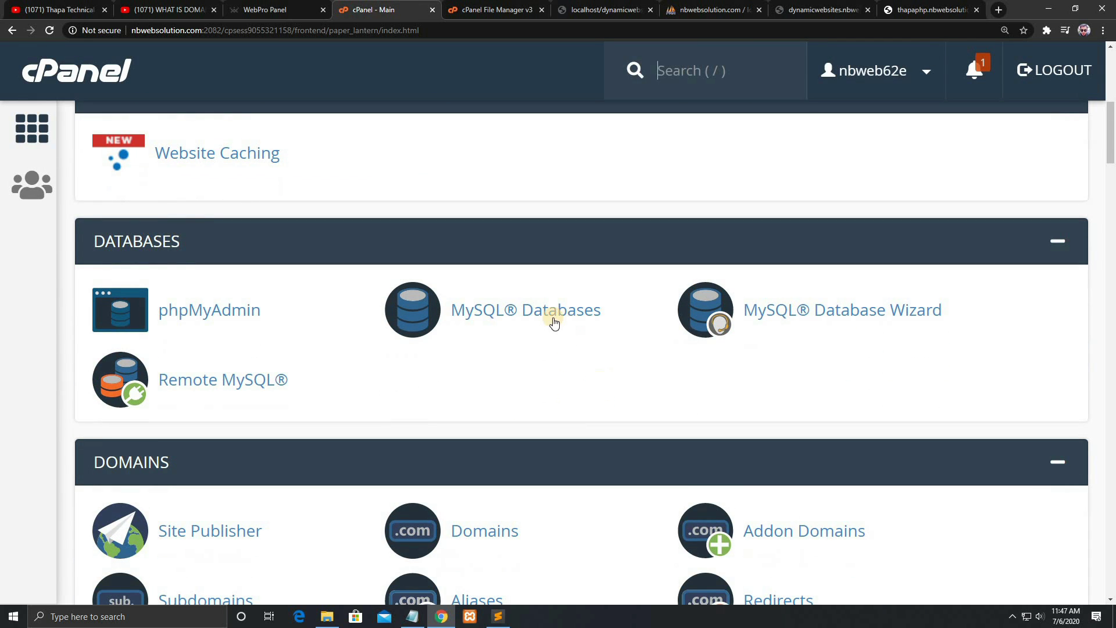
left_click(230, 318)
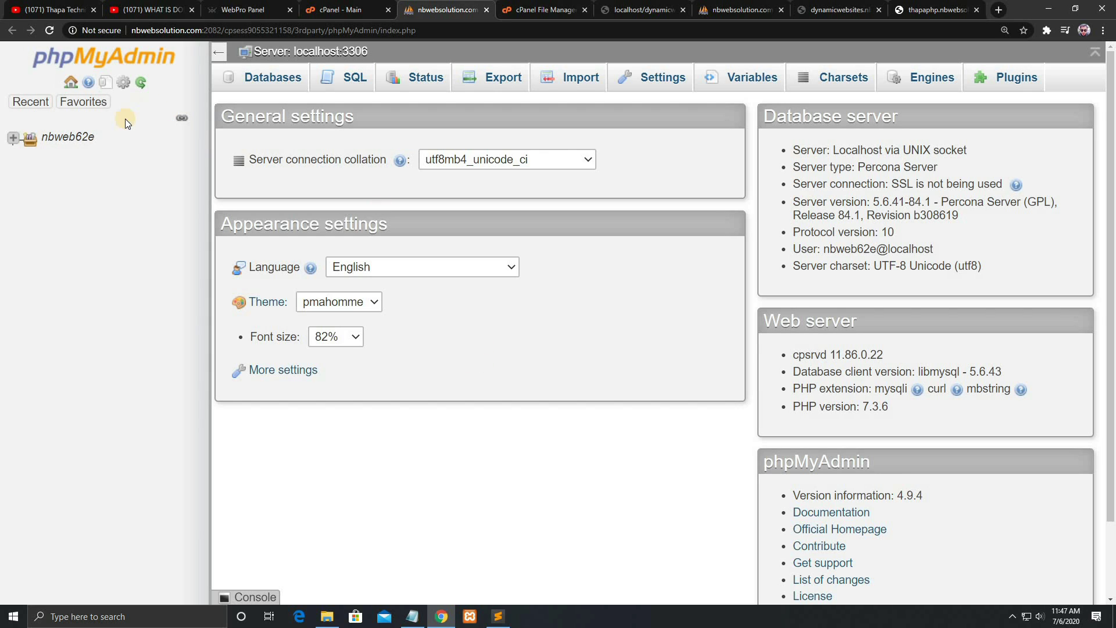
left_click(11, 139)
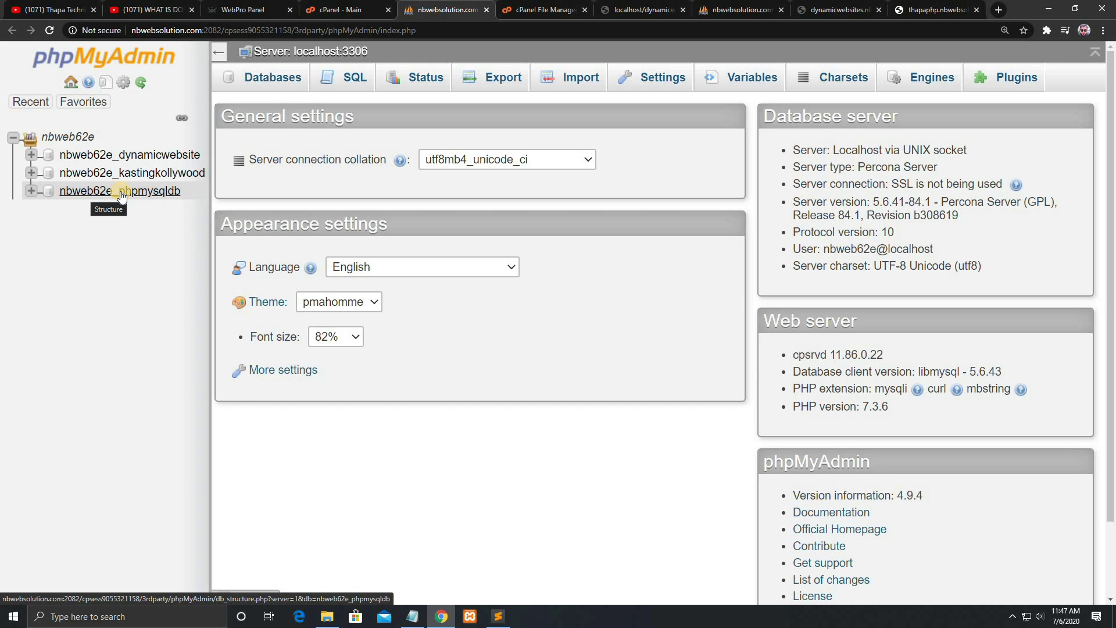
left_click(122, 196)
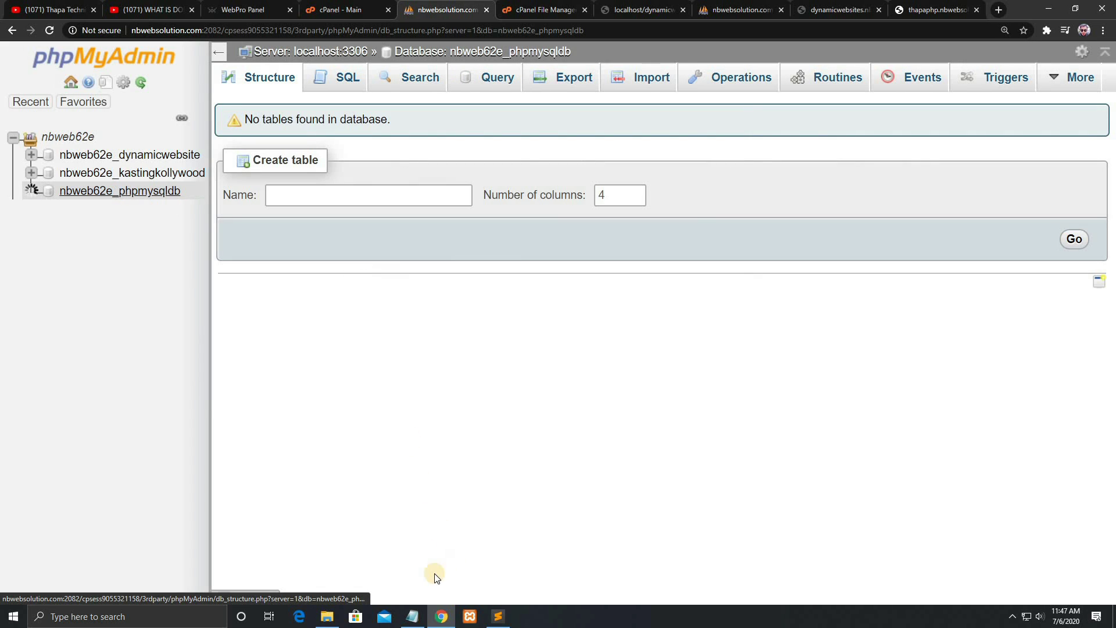
left_click(326, 616)
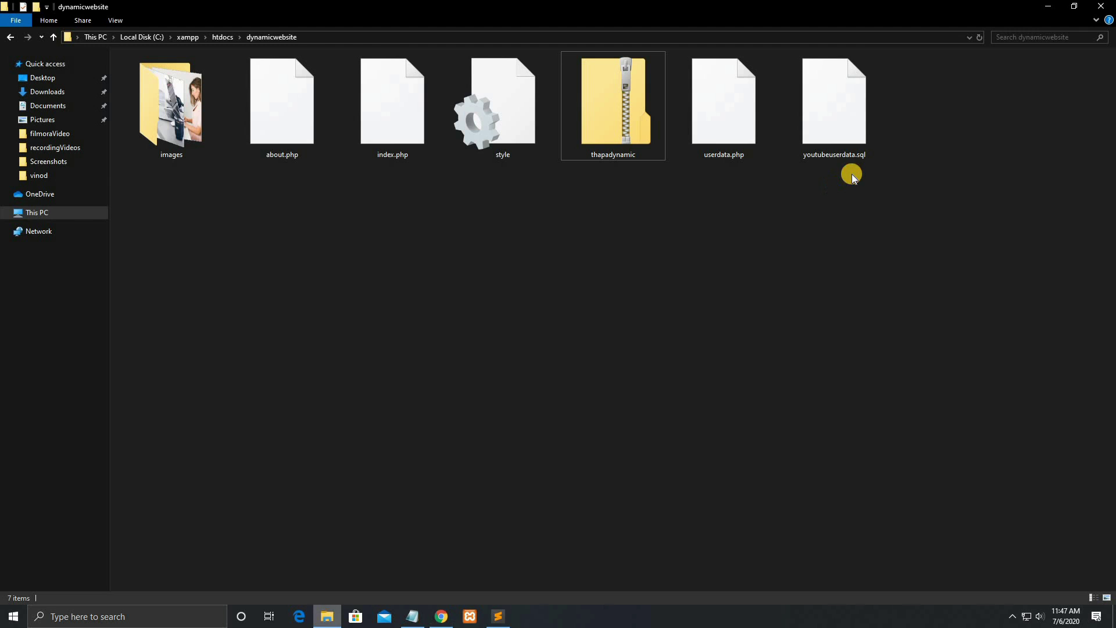
Import youtubeuserdata.sql into nbweb62e_phpmysqldb through phpMyAdmin's Import page
left_click(857, 159)
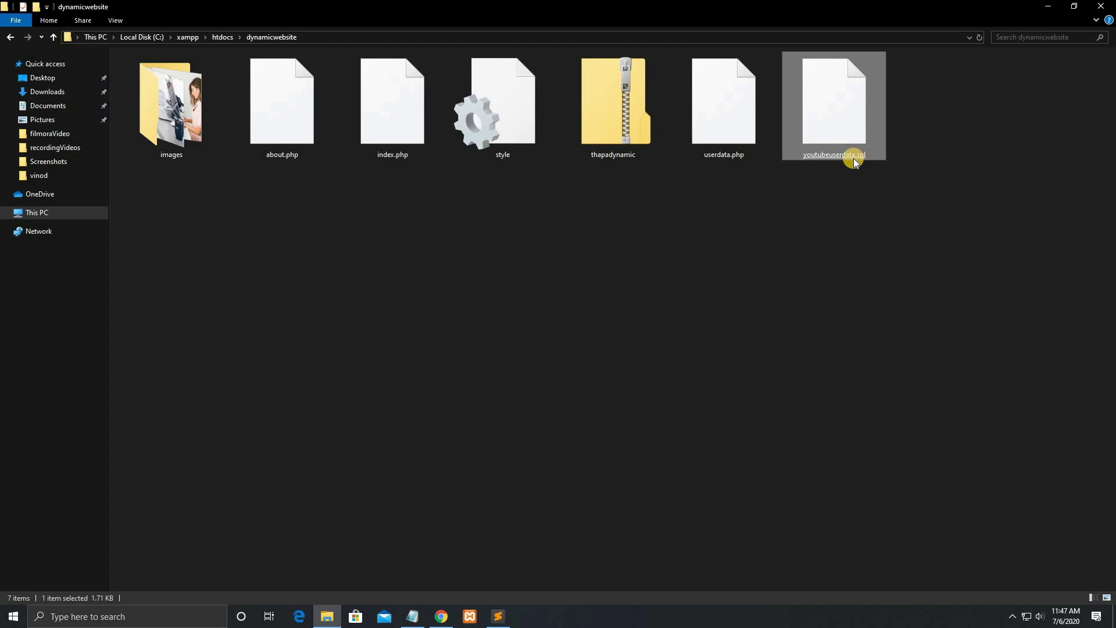
key("alt+Tab")
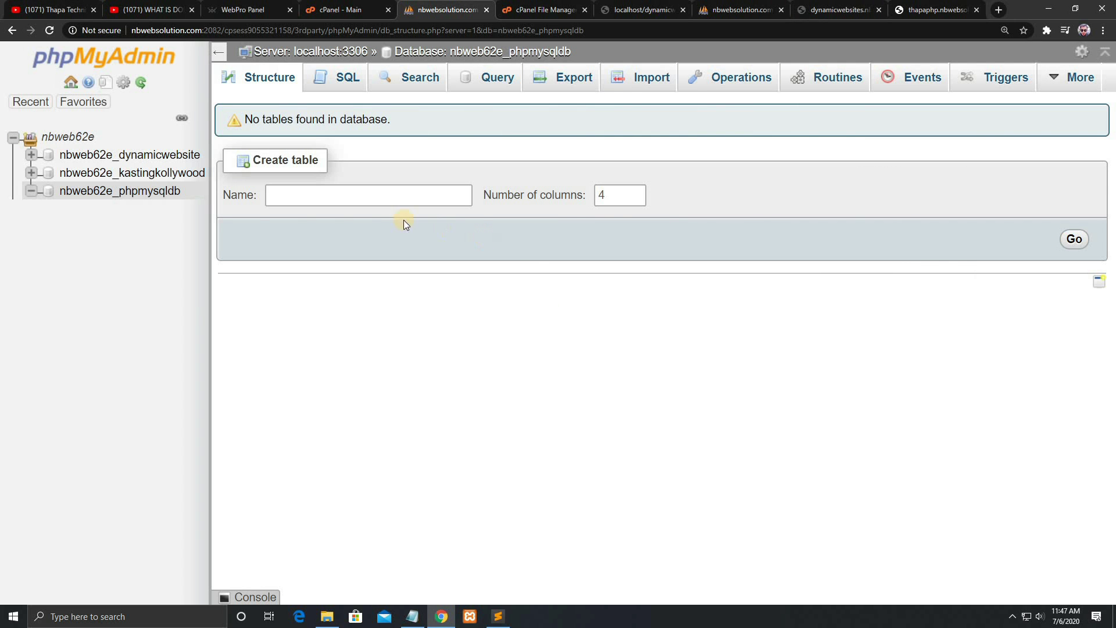
left_click(364, 196)
left_click(637, 79)
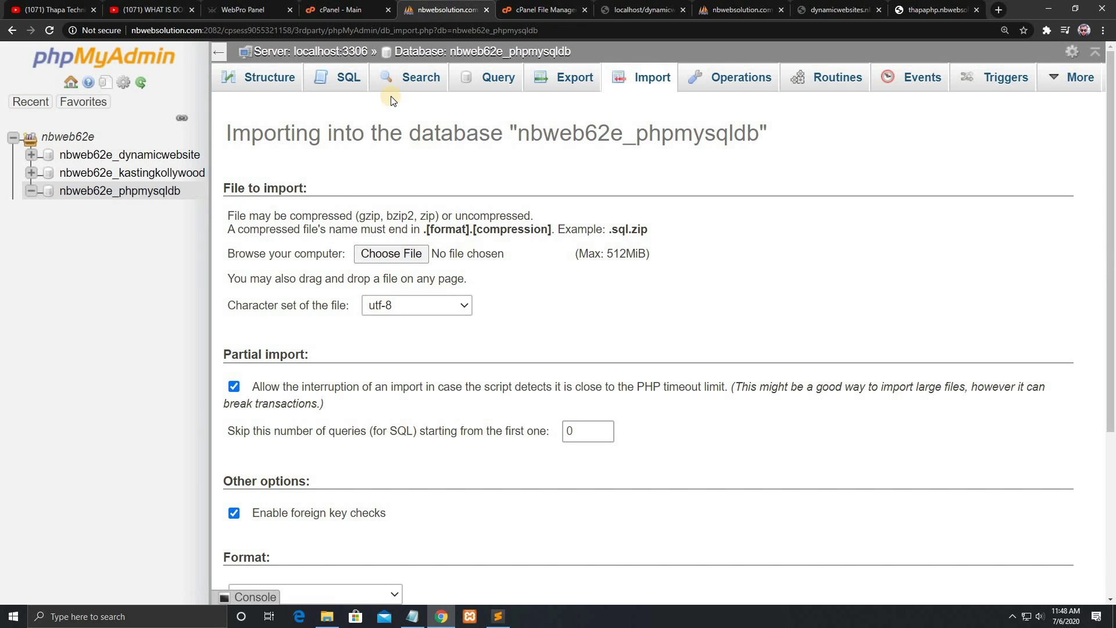
left_click(391, 253)
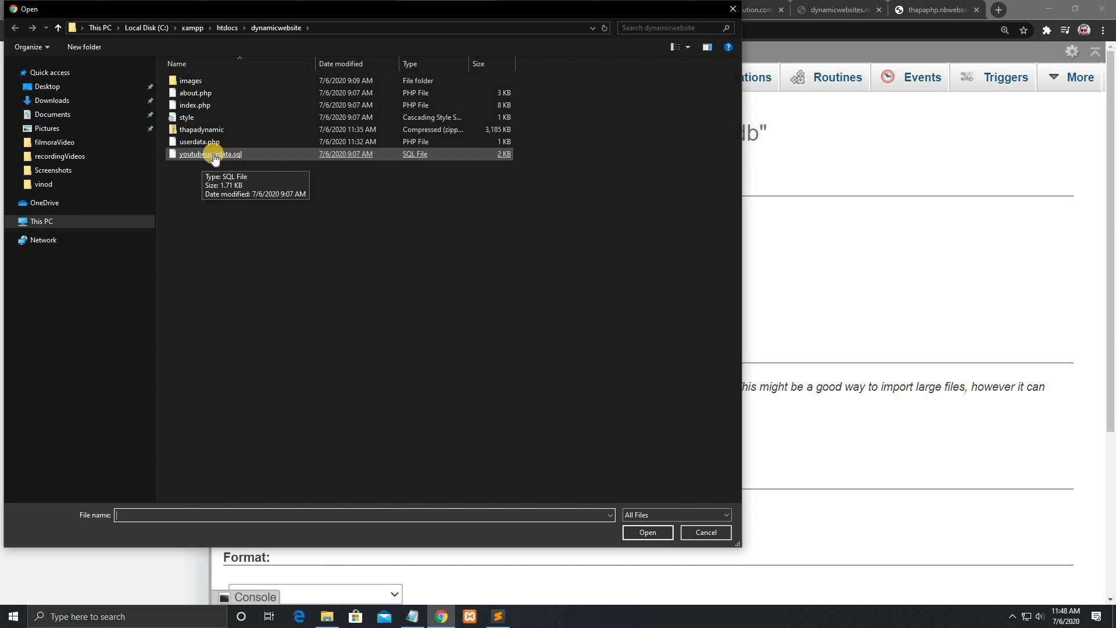
double_click(210, 154)
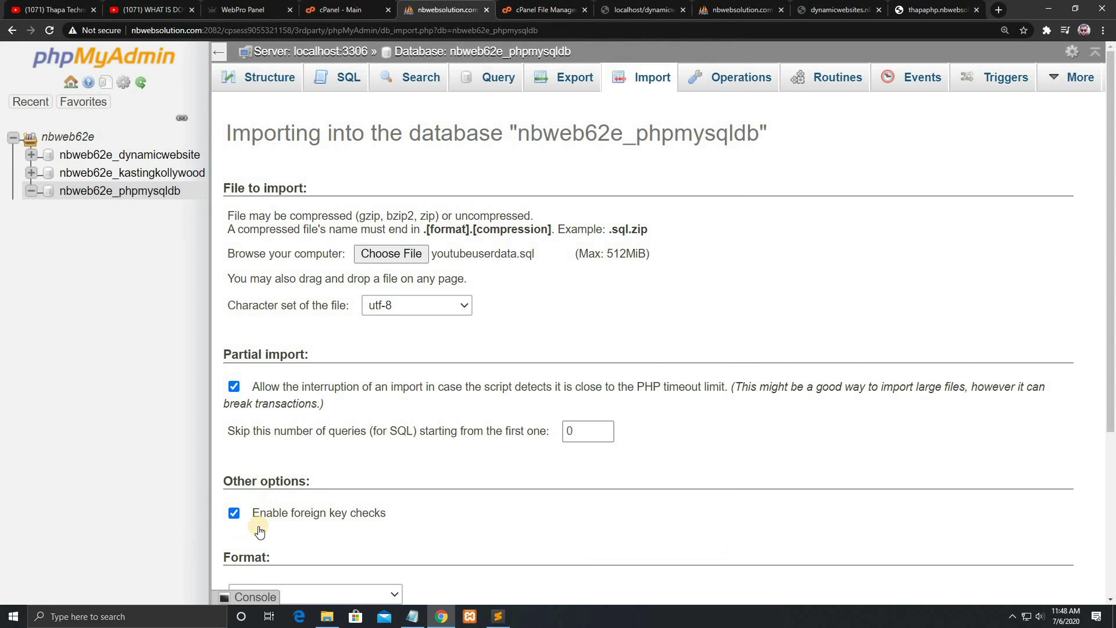
scroll(531, 378, "down", 5)
key("Return")
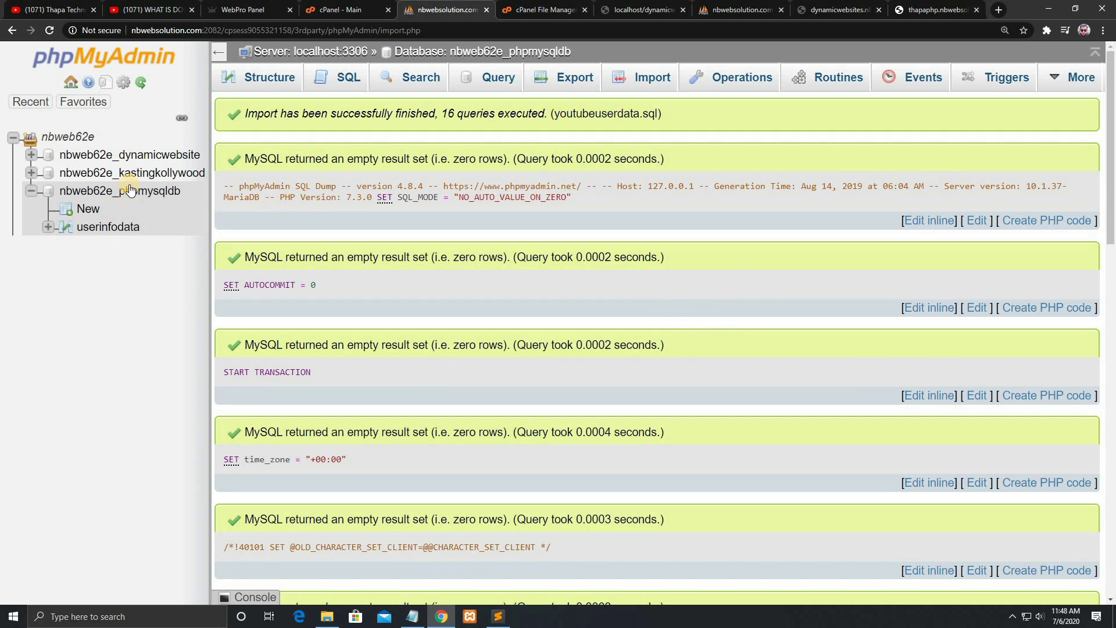
Delete the empty row with id 2 from the userinfodata table, keeping rows 1 and 3
left_click(125, 224)
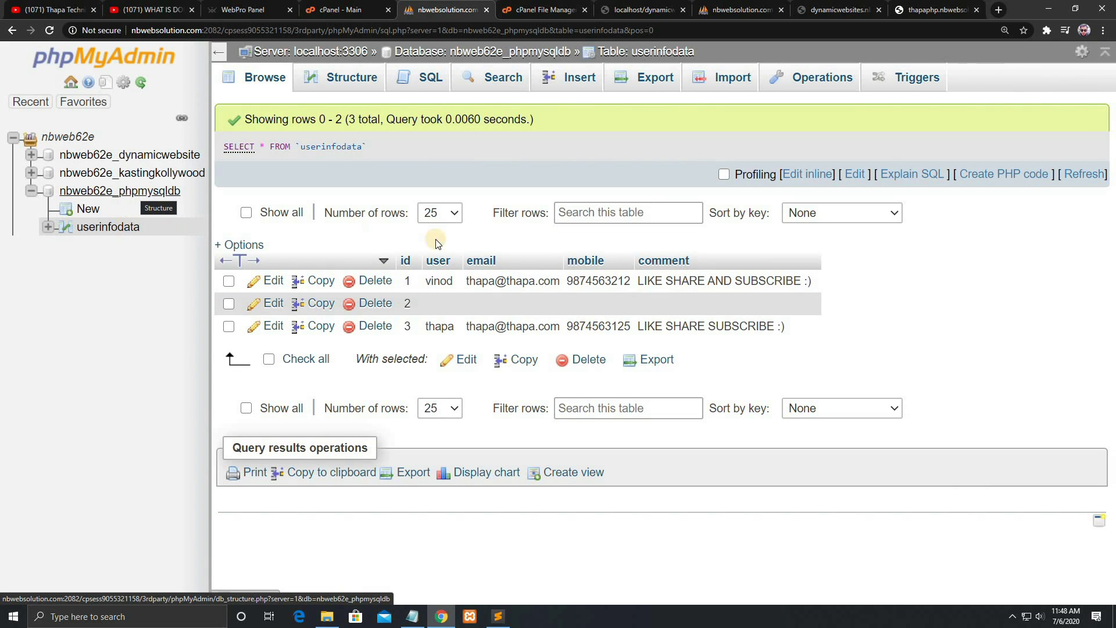
left_click_drag(809, 332, 740, 327)
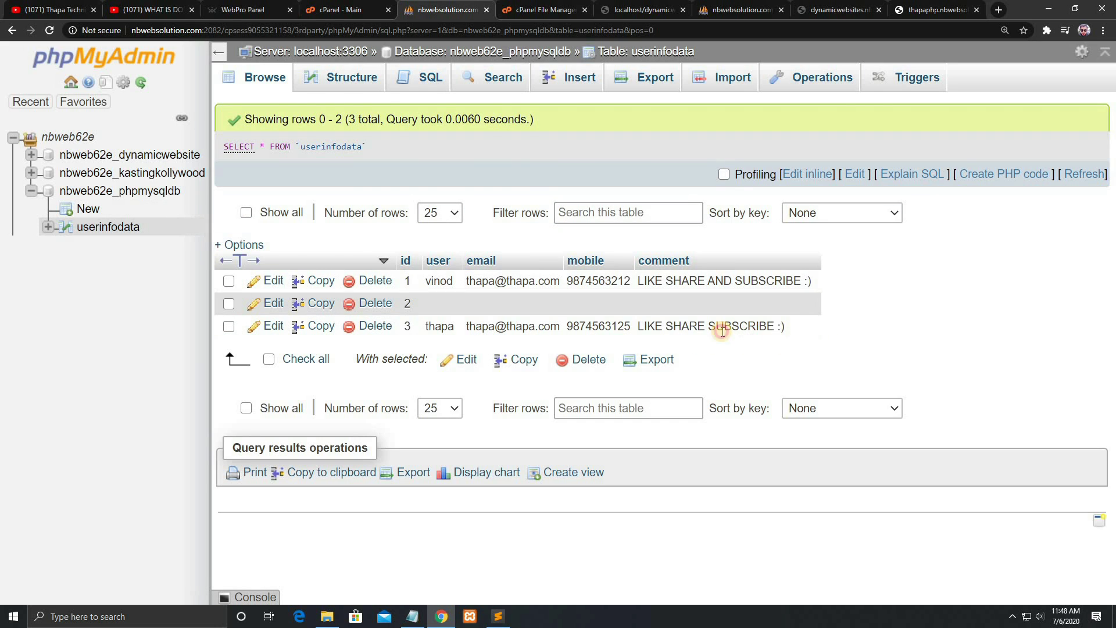
left_click_drag(423, 331, 1012, 347)
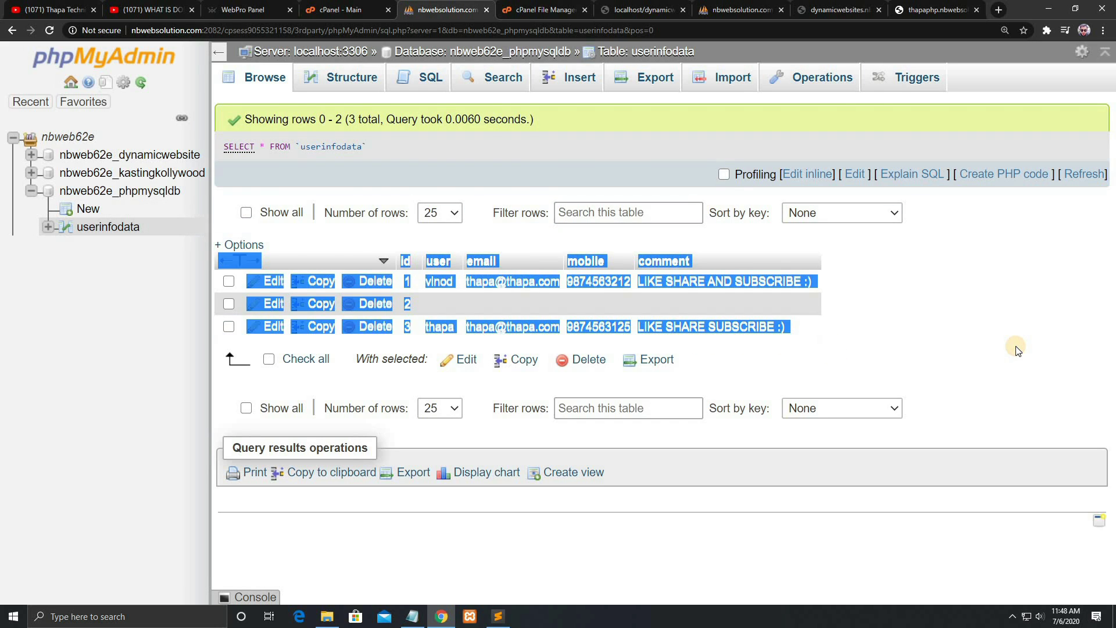
left_click(1012, 346)
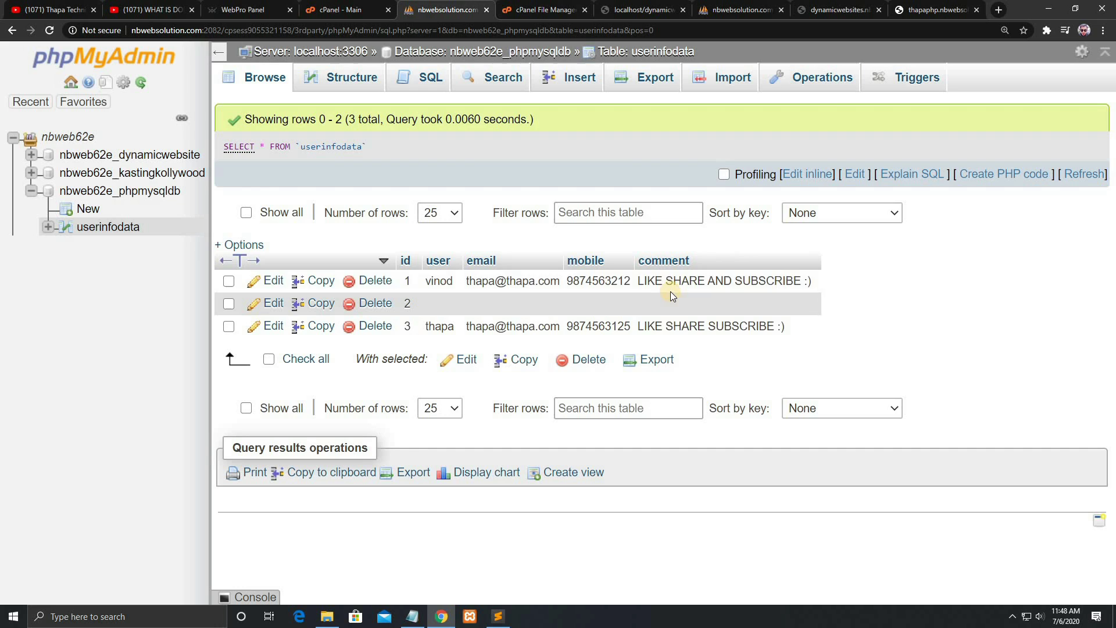
left_click(229, 304)
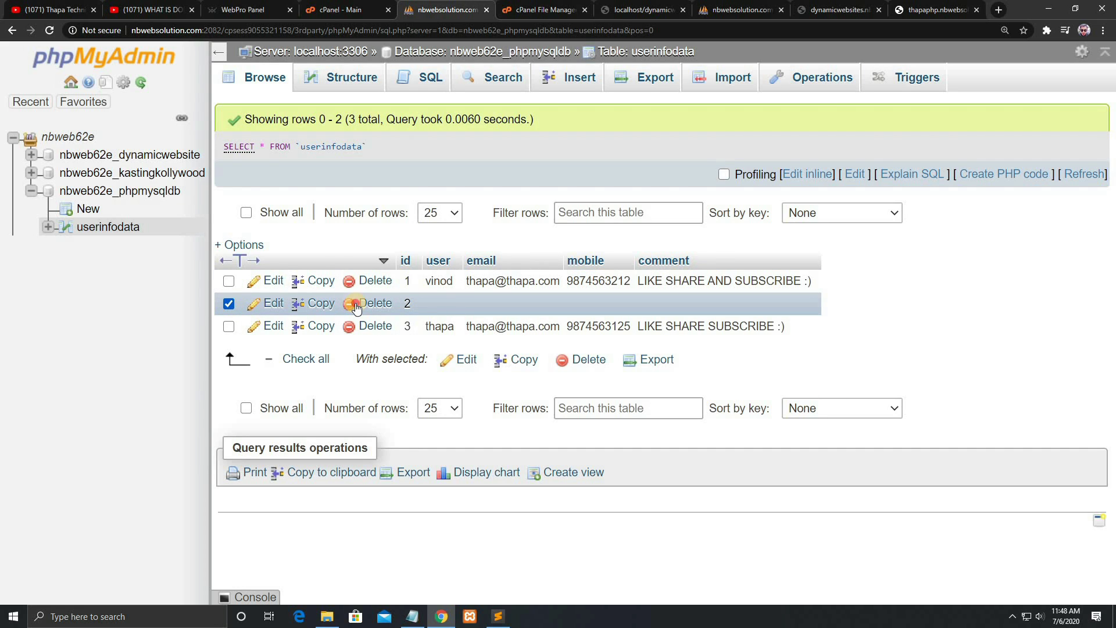
left_click(586, 360)
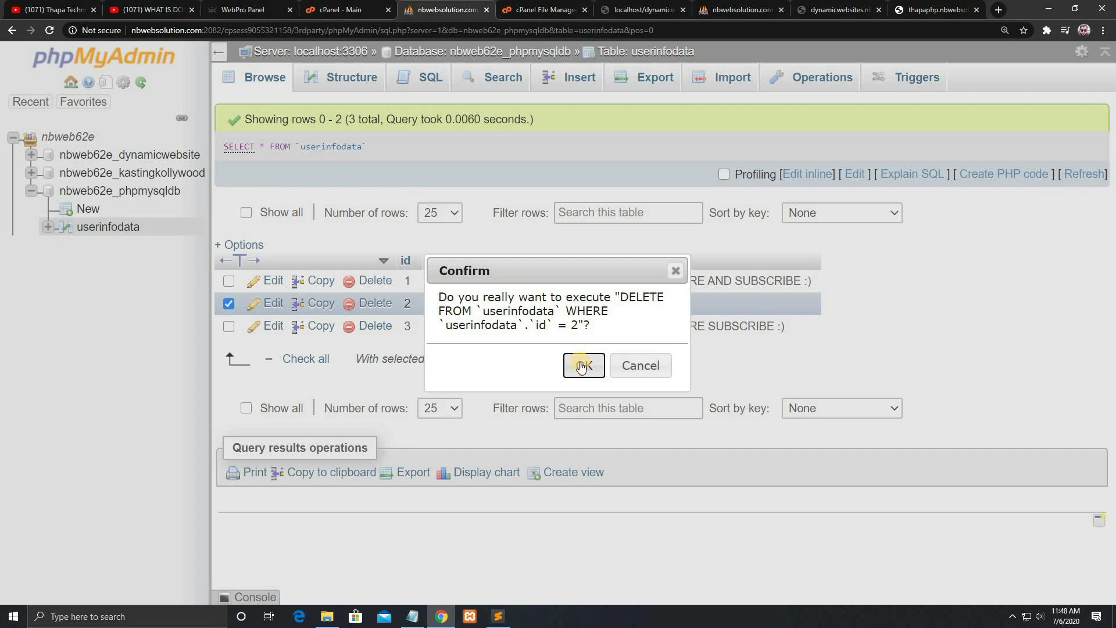
left_click(581, 364)
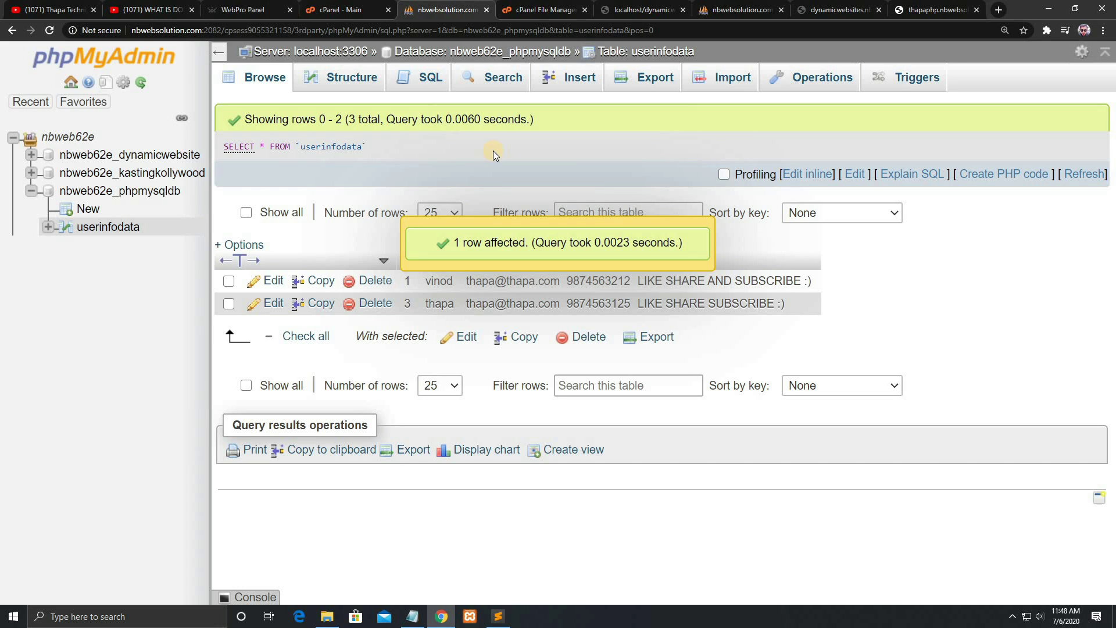
Compare the phpMyAdmin userinfodata tables against the live site's contact form
left_click(721, 14)
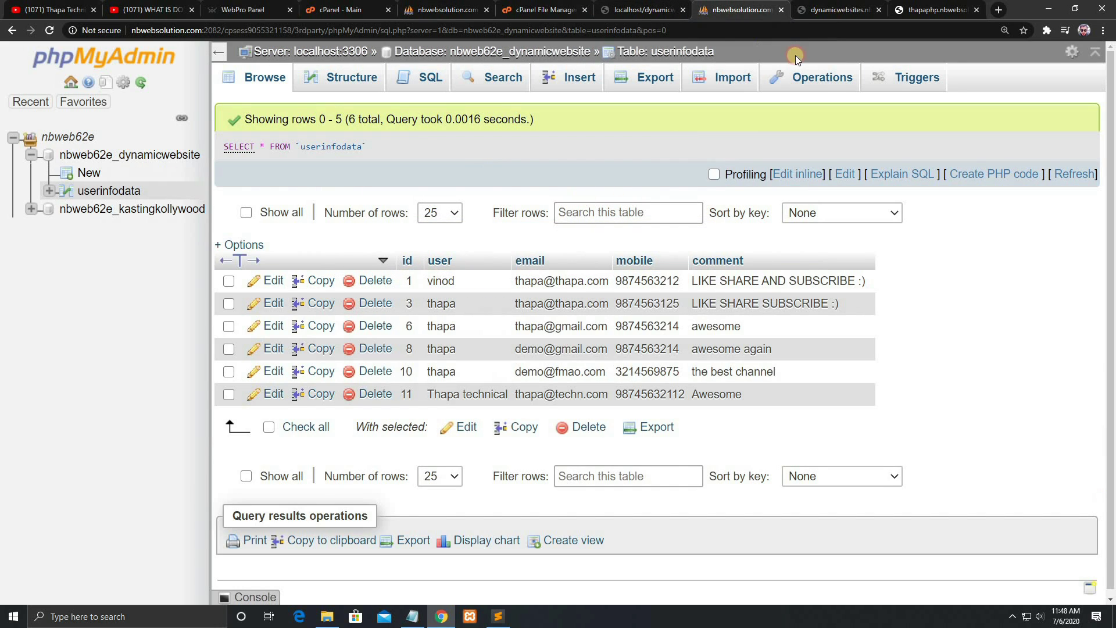
key("ctrl+Tab")
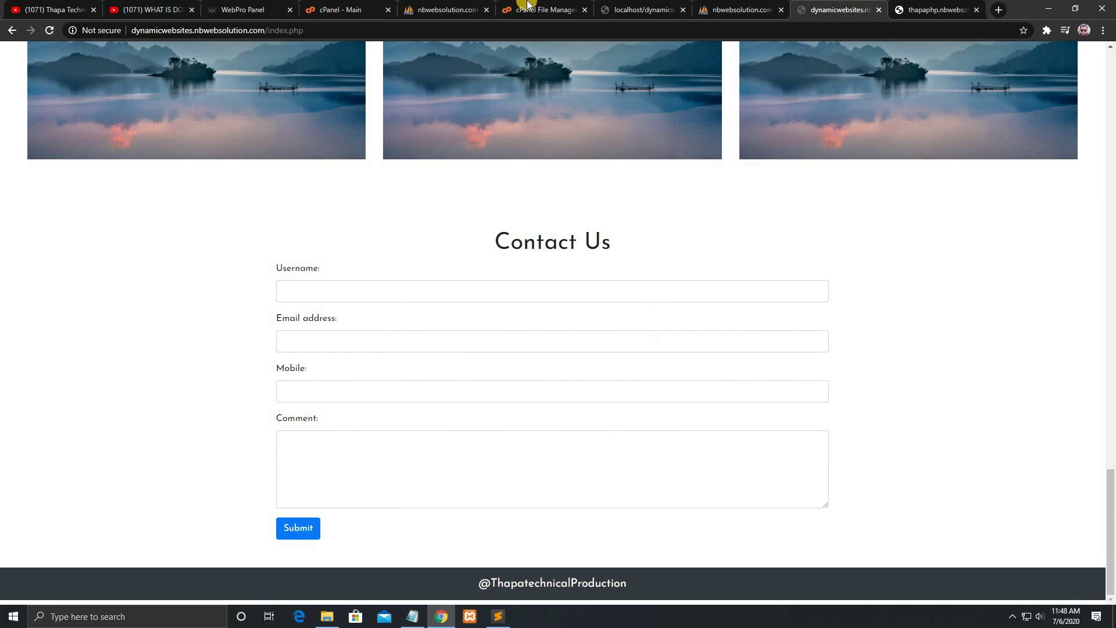
left_click(438, 13)
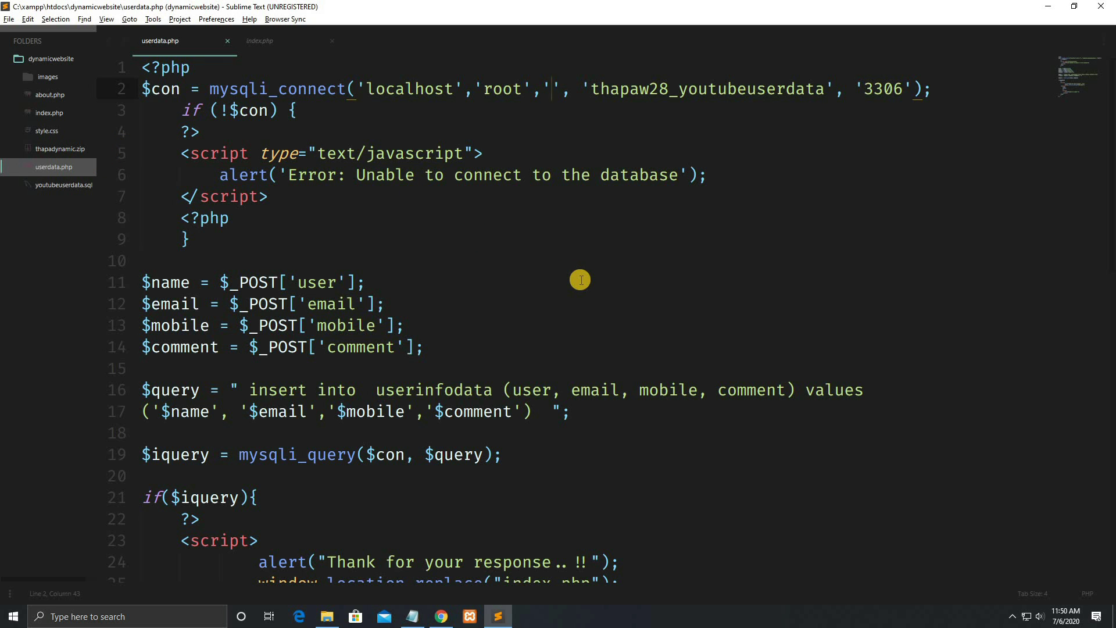
Enlarge the editor font and highlight localhost, thapaw28_youtubeuserdata and the empty password in userdata.php
key("ctrl+equal")
key("ctrl+equal")
left_click(500, 98)
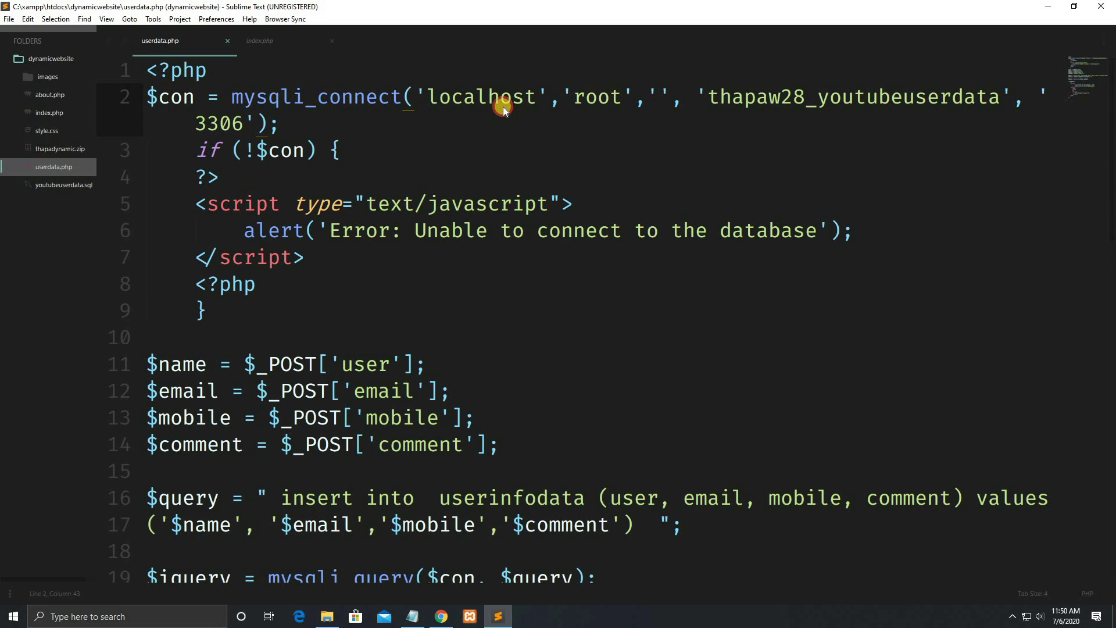
double_click(544, 94)
key("alt+Tab")
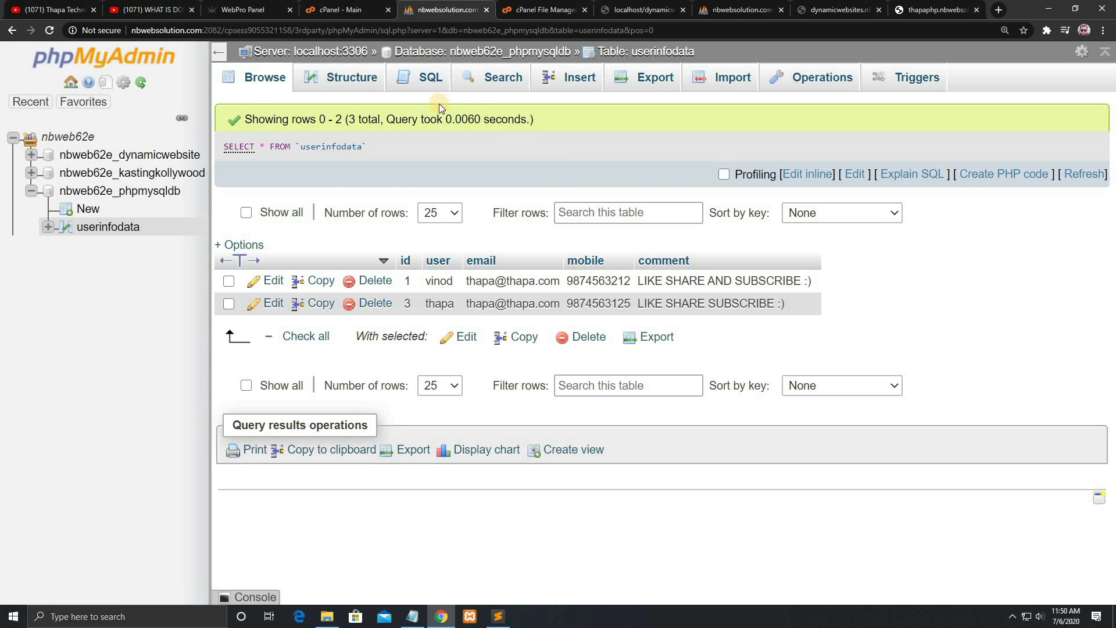
key("alt+Tab")
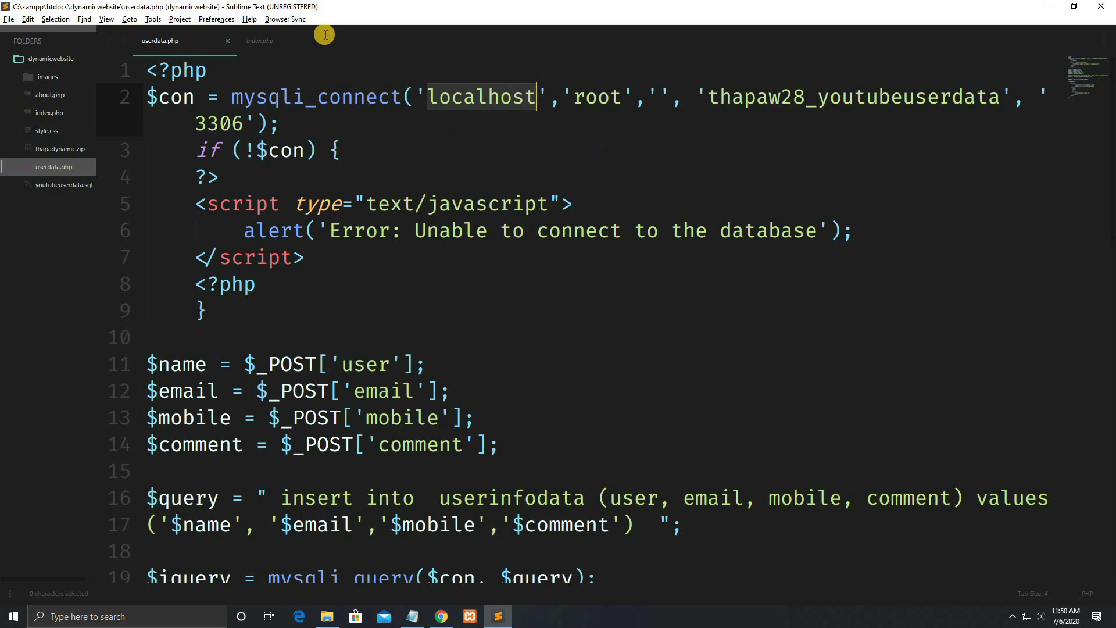
key("alt+Tab")
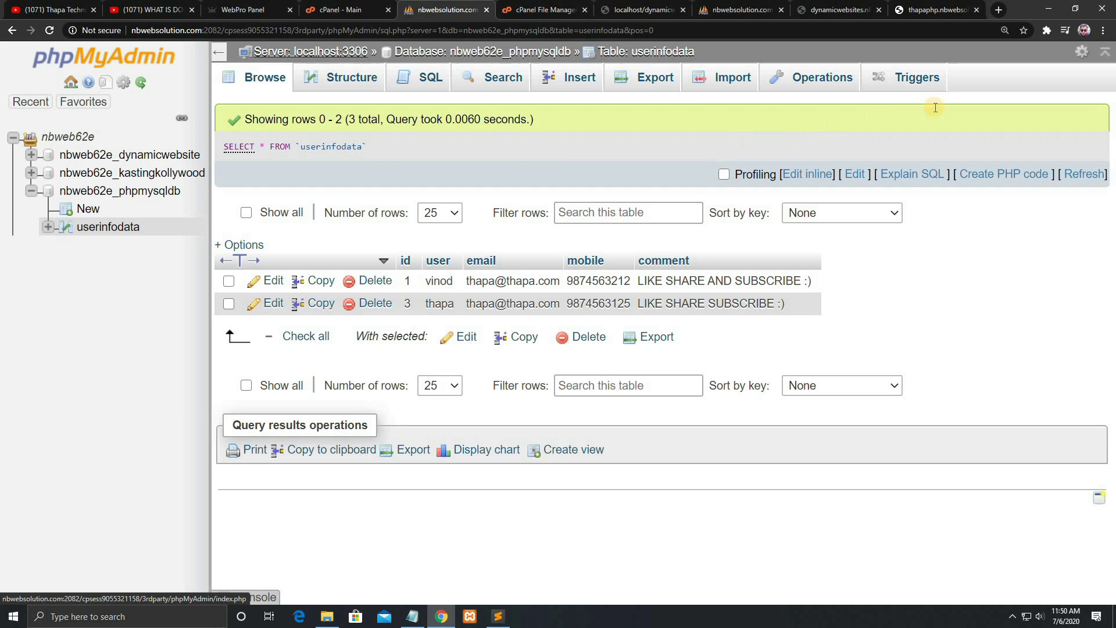
key("alt+Tab")
left_click(218, 121)
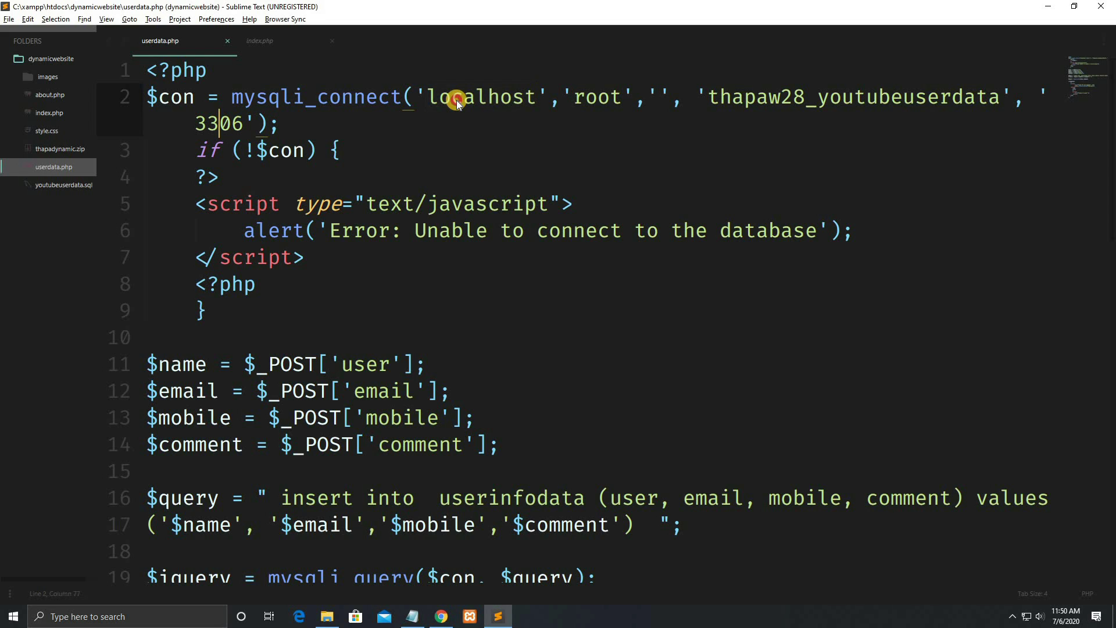
double_click(456, 98)
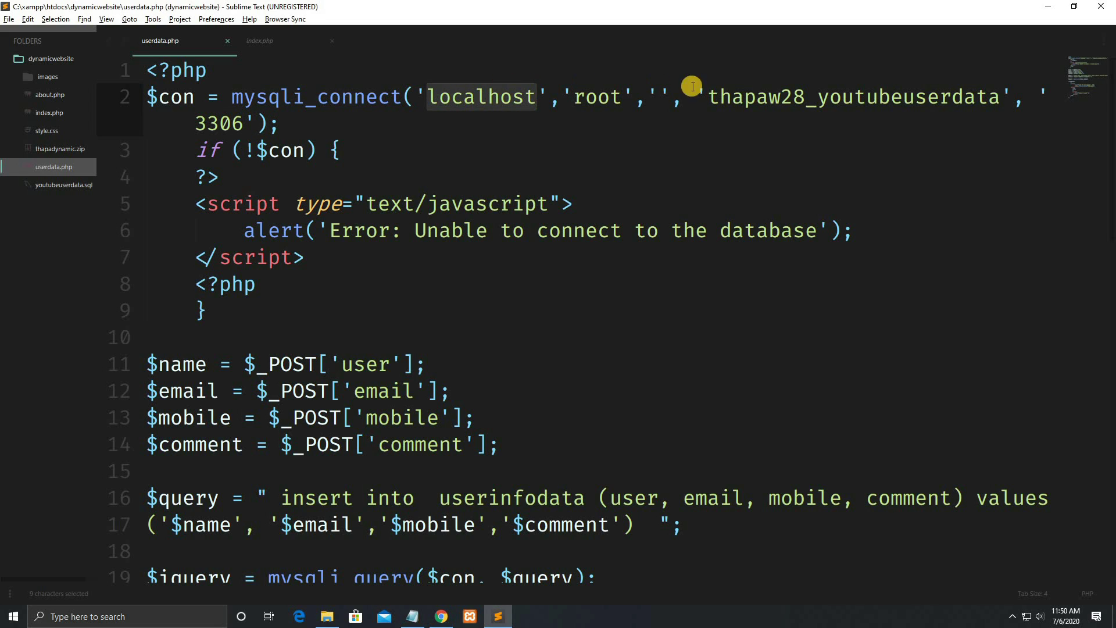
double_click(786, 87)
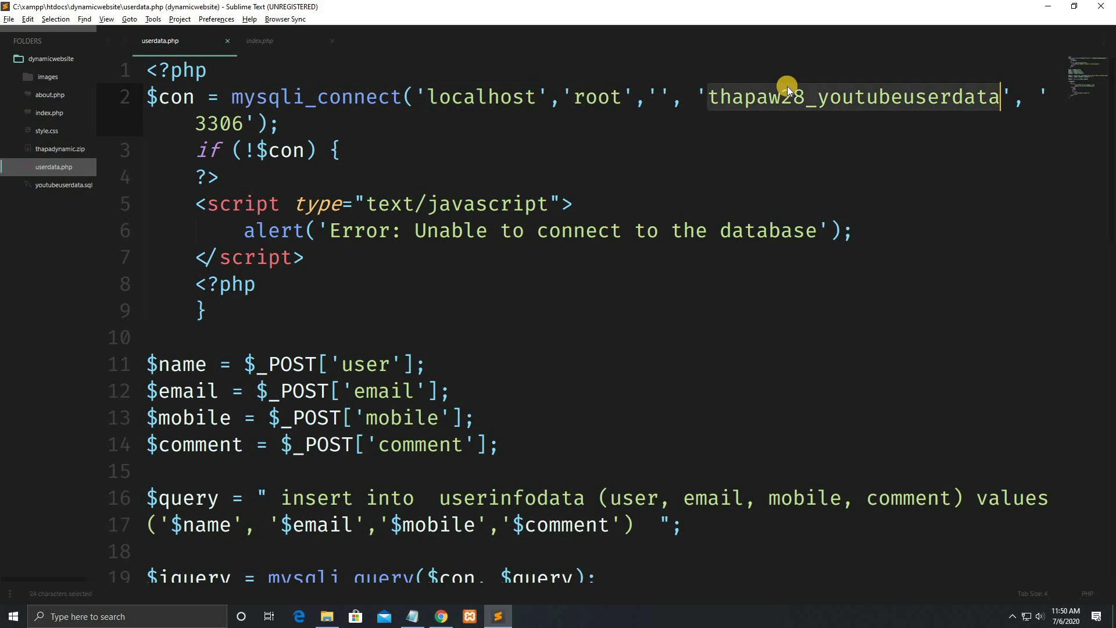
left_click(649, 95)
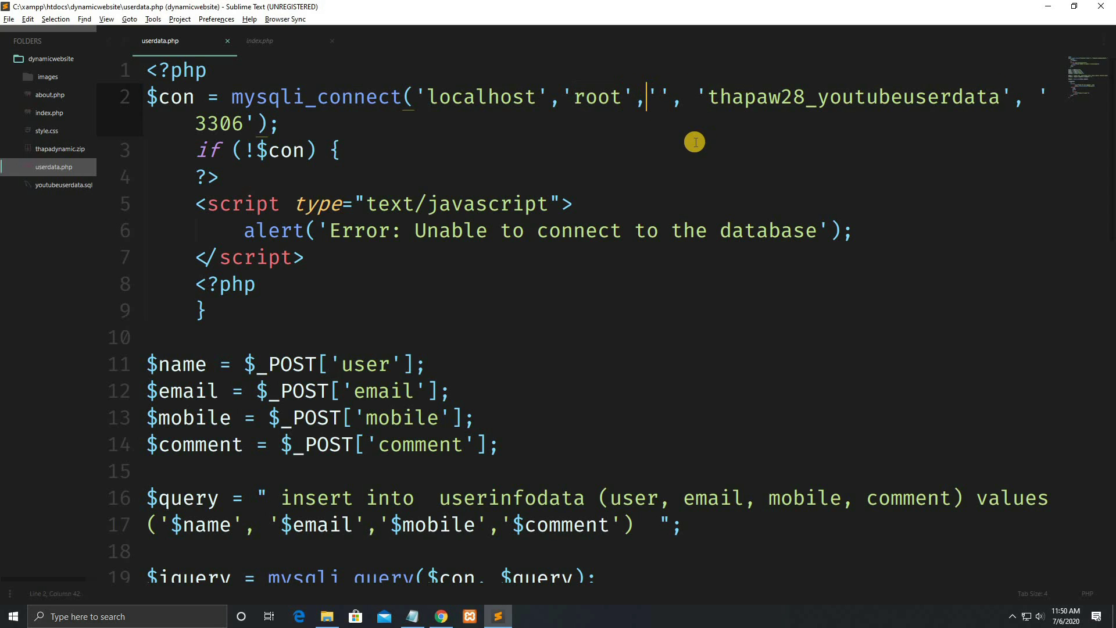
Back in Chrome, zoom the page in and go to the cPanel main page
key("alt+Tab")
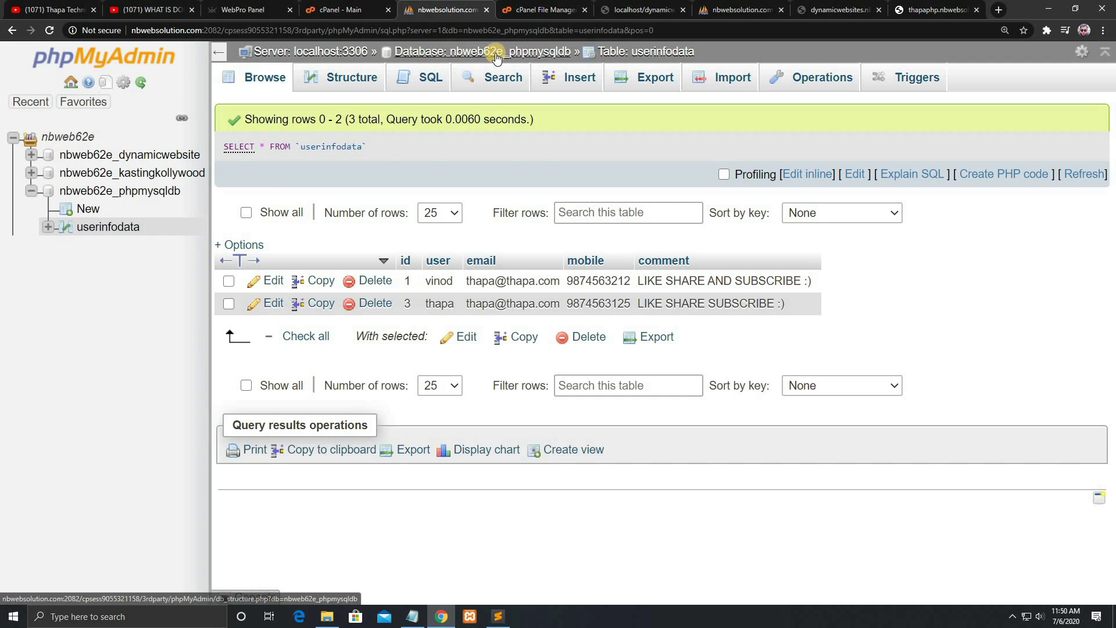
key("ctrl+plus")
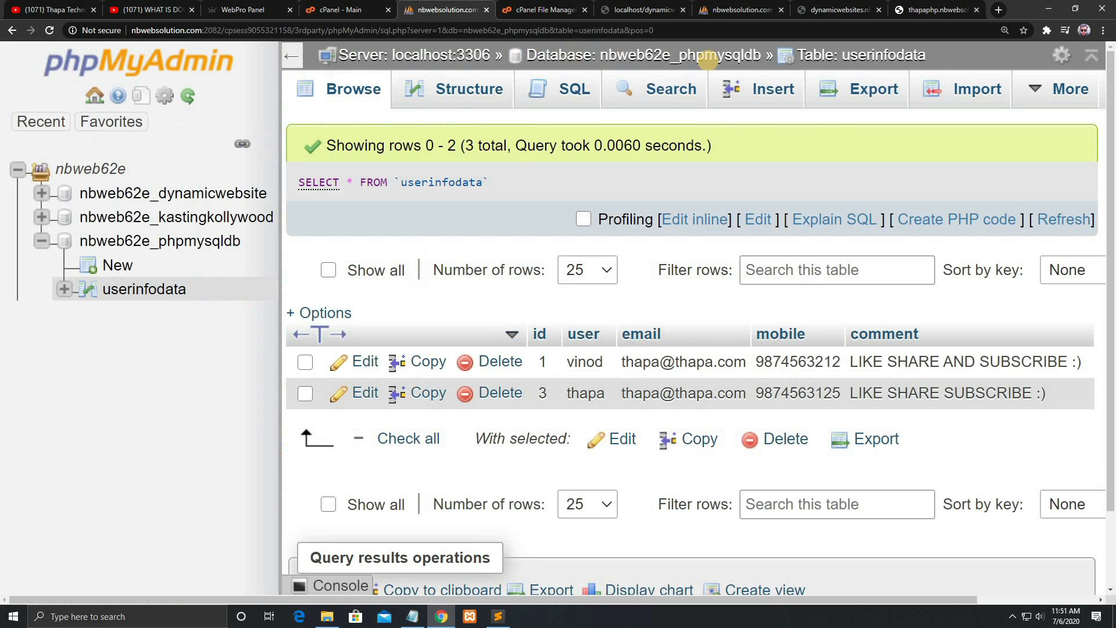
left_click(353, 7)
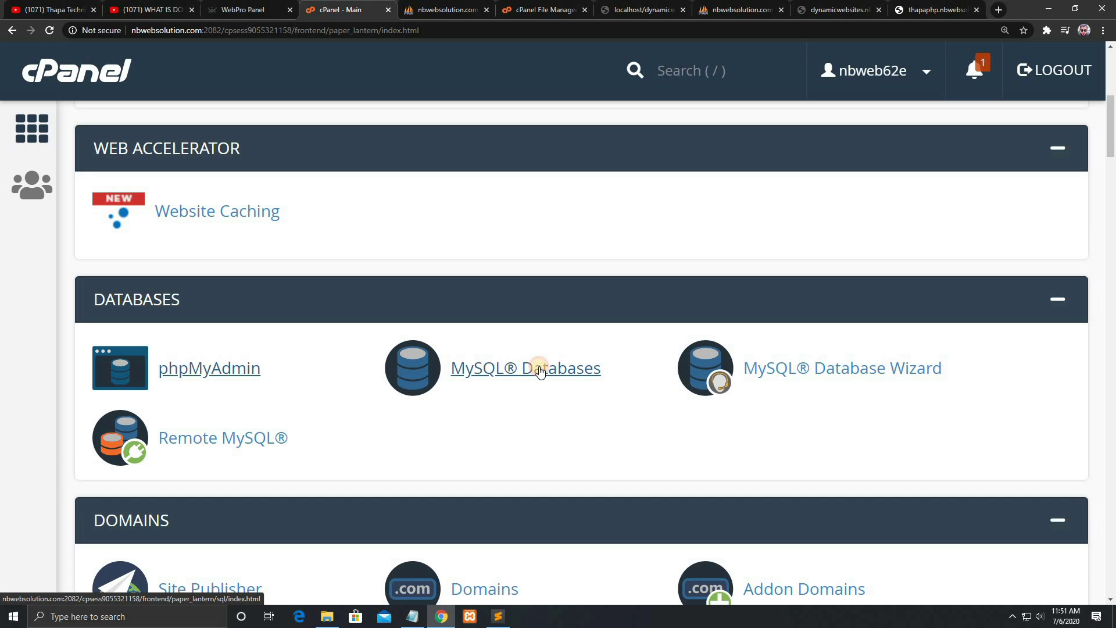
Copy the database name nbweb62e_phpmysqldb from cPanel's MySQL Databases list
left_click(540, 372)
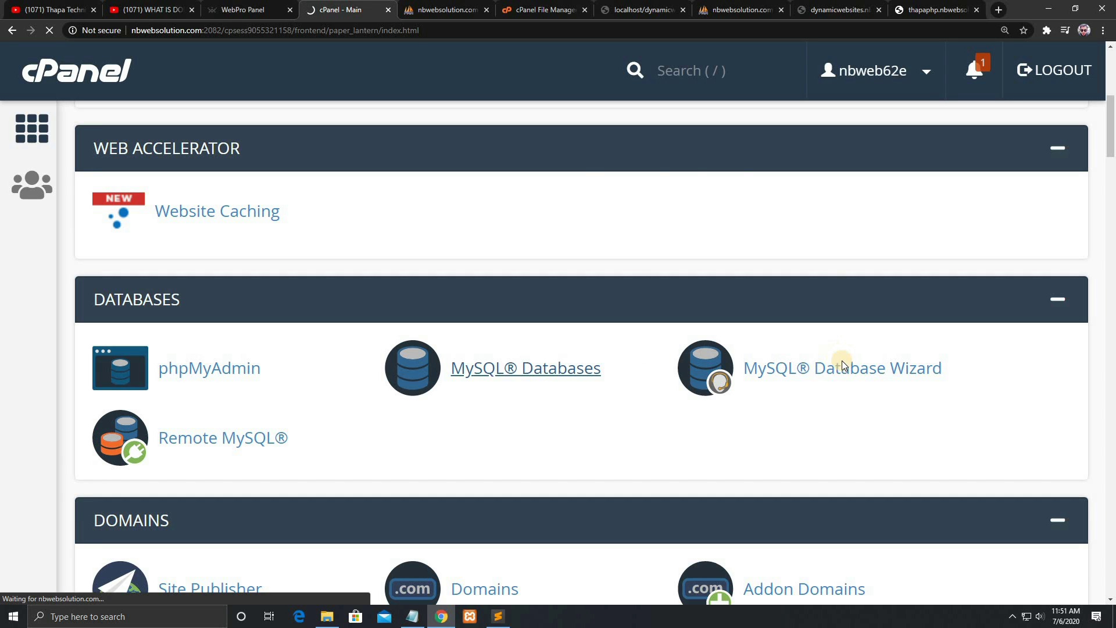
scroll(337, 388, "down", 7)
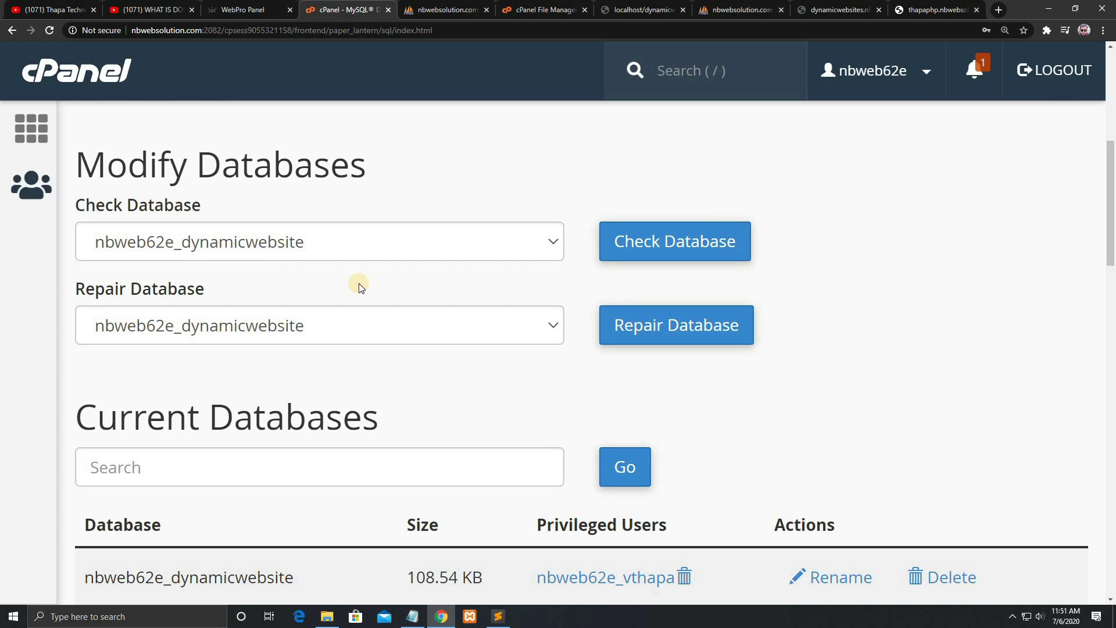
scroll(194, 210, "down", 2)
scroll(119, 228, "up", 2)
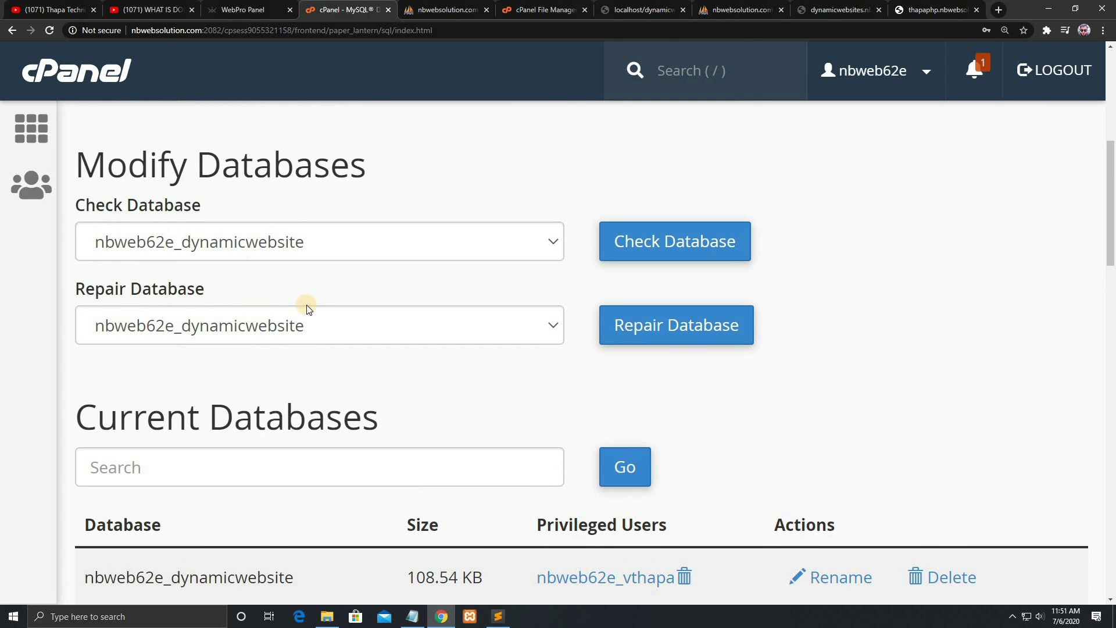
scroll(307, 307, "down", 5)
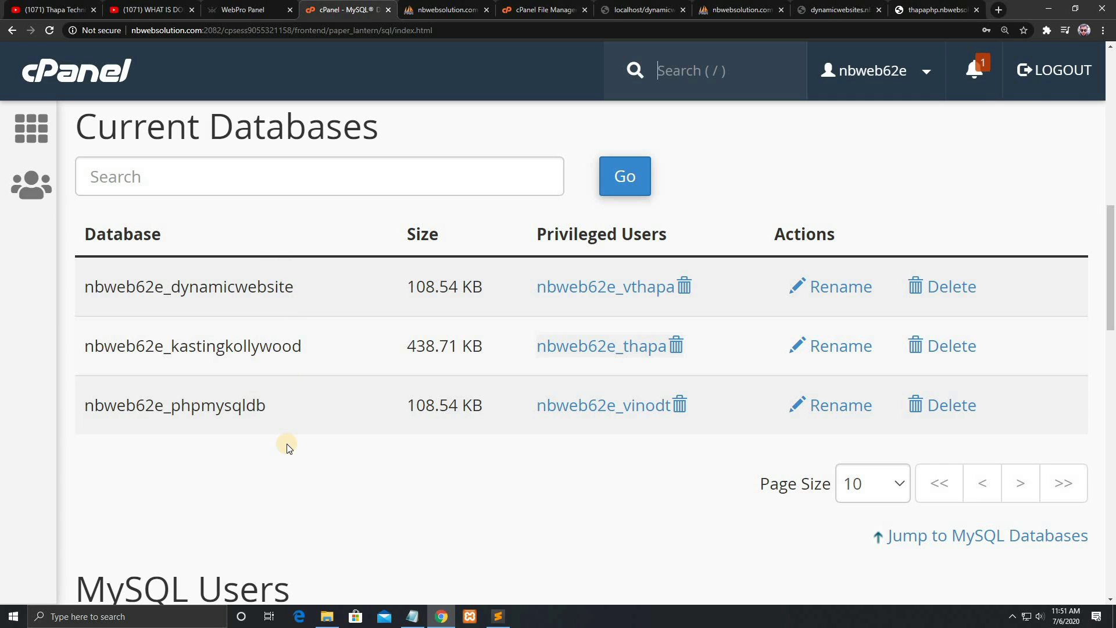
left_click_drag(233, 407, 83, 406)
key("ctrl+c")
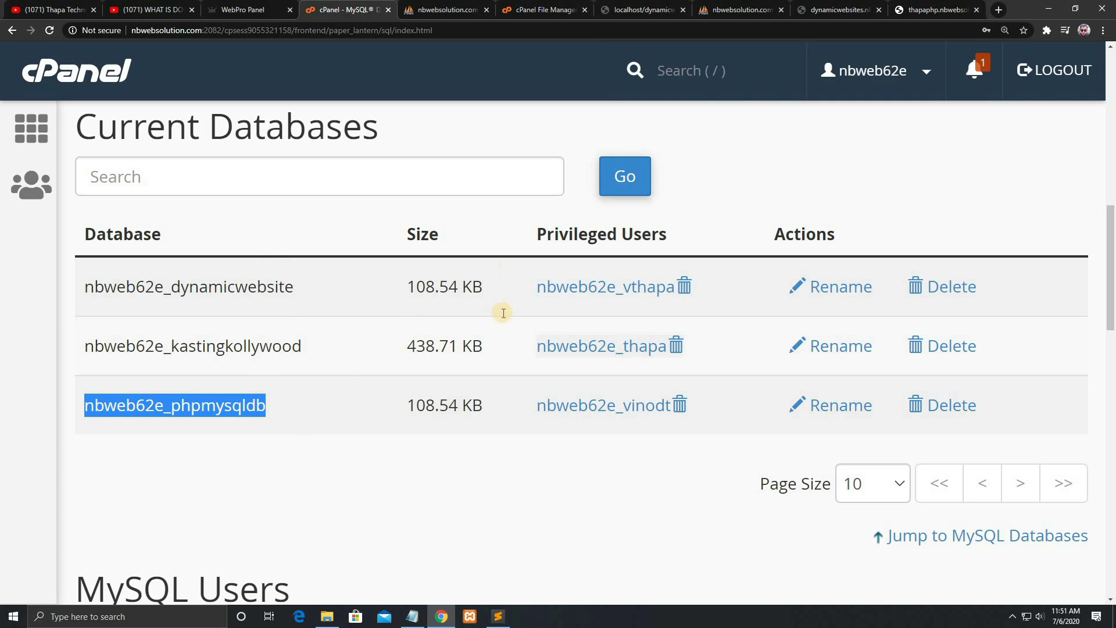
key("alt+Tab")
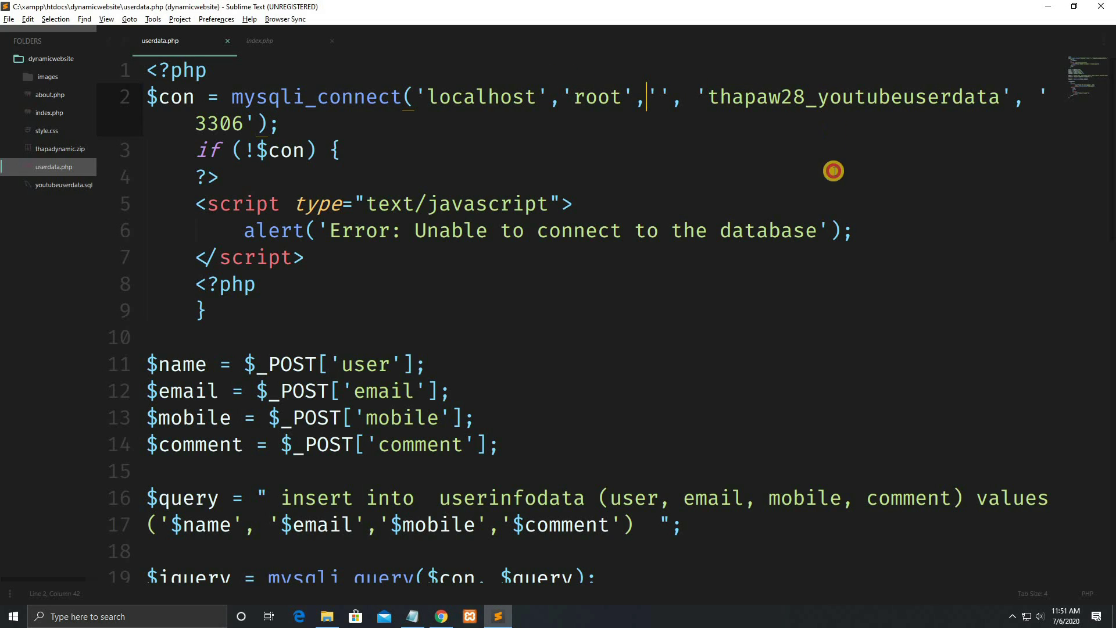
Replace thapaw28_youtubeuserdata with nbweb62e_phpmysqldb in userdata.php and save
double_click(814, 97)
scroll(448, 138, "up", 3)
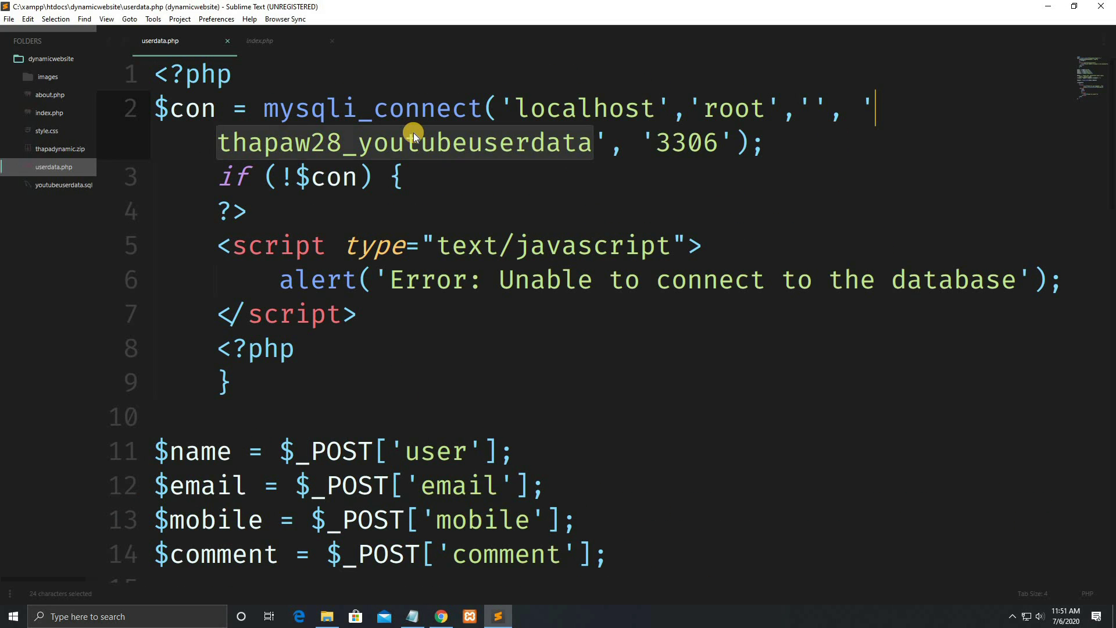
key("ctrl+v")
key("ctrl+s")
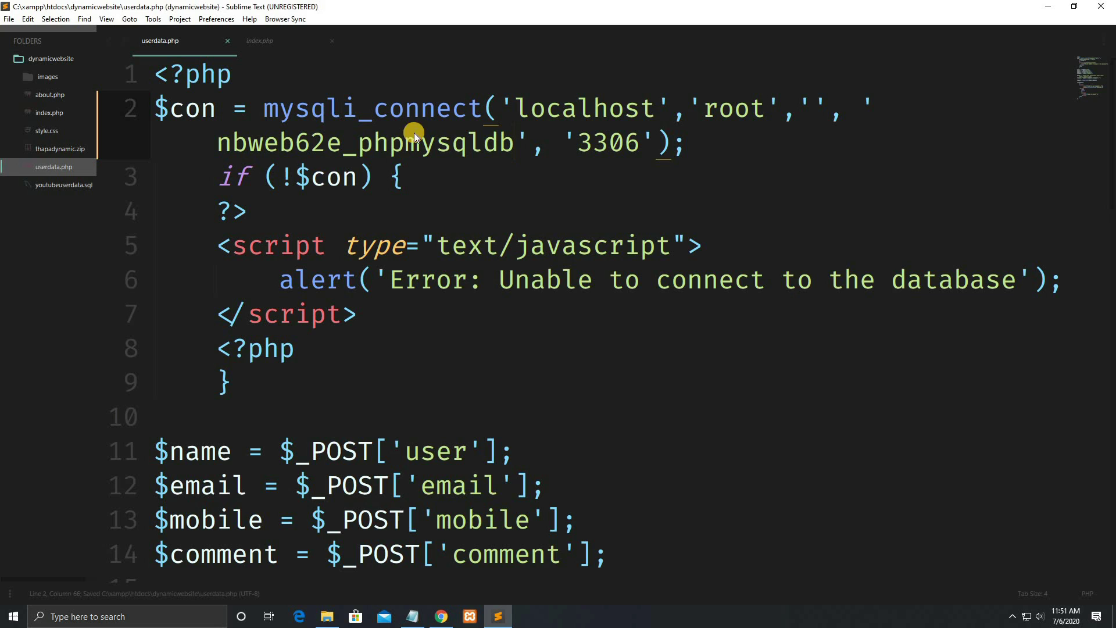
Copy the privileged database user name from cPanel's MySQL Databases page
key("alt+Tab")
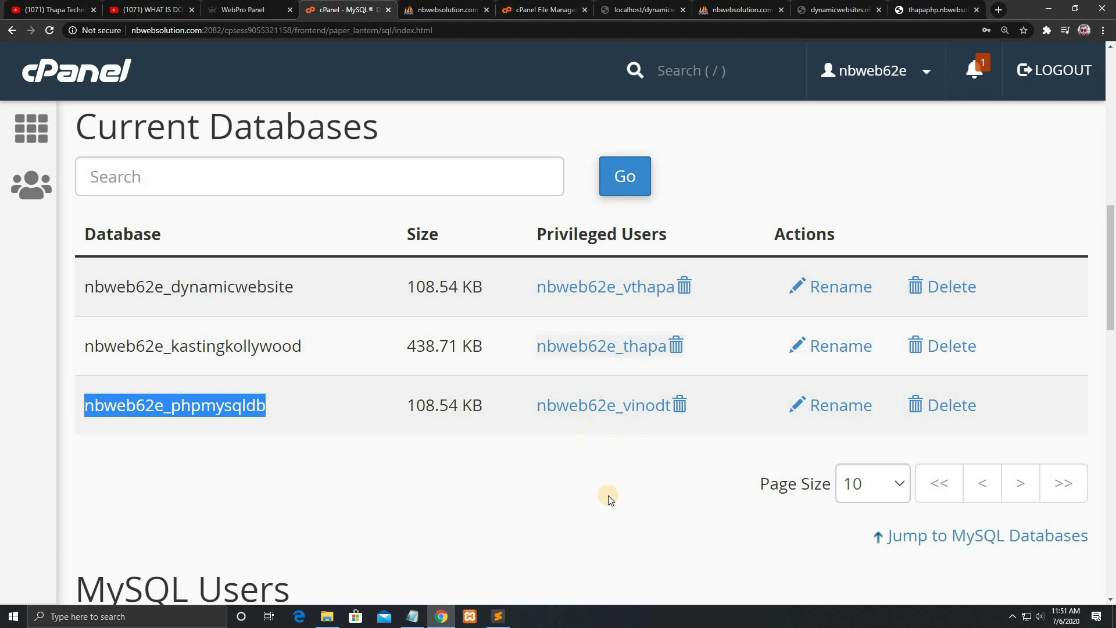
left_click(607, 498)
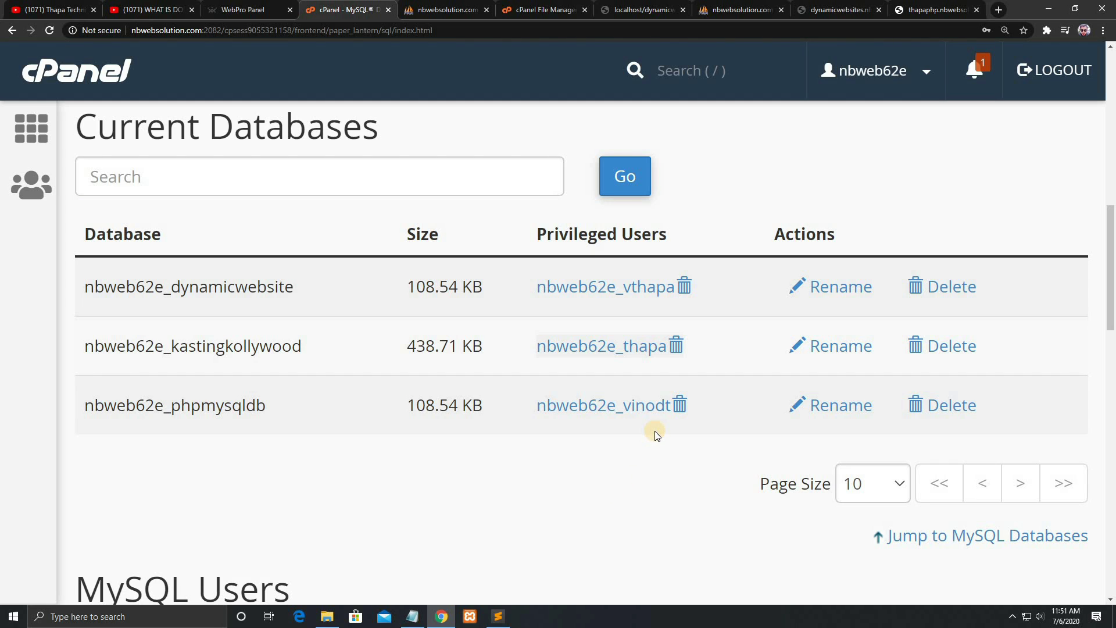
key("alt+Tab")
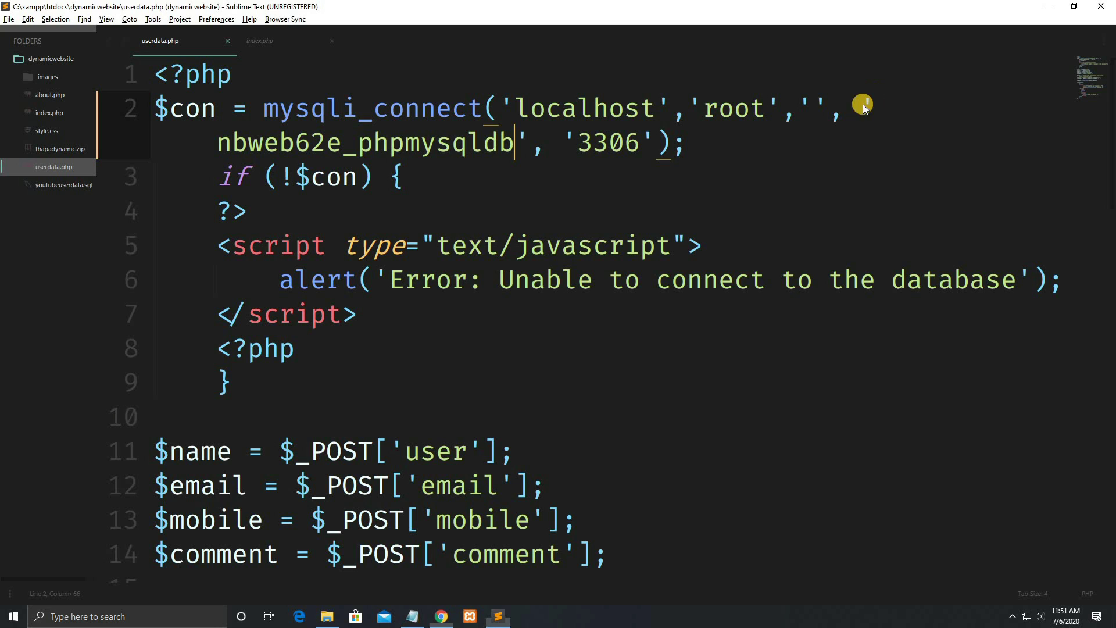
key("alt+Tab")
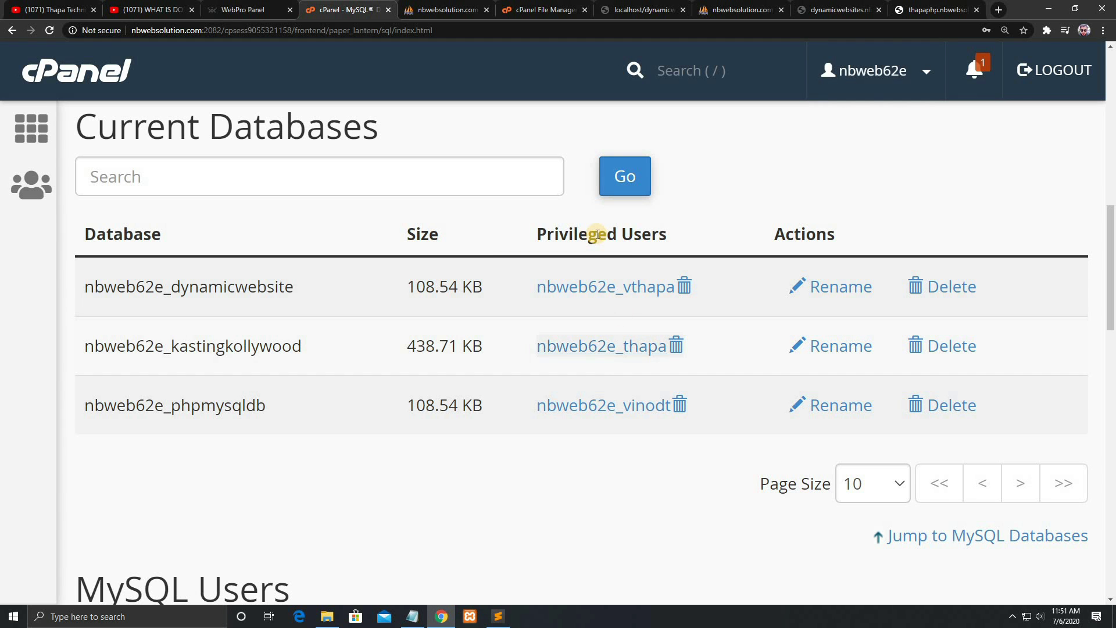
left_click(538, 407)
left_click(584, 405)
left_click_drag(537, 405, 673, 406)
key("ctrl+c")
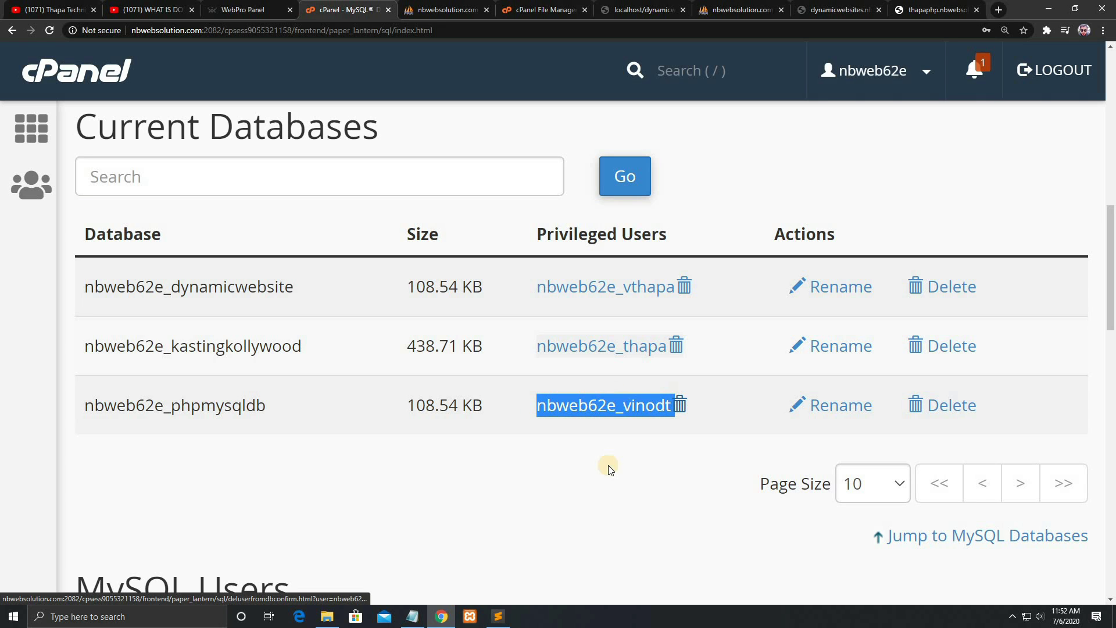
key("alt+Tab")
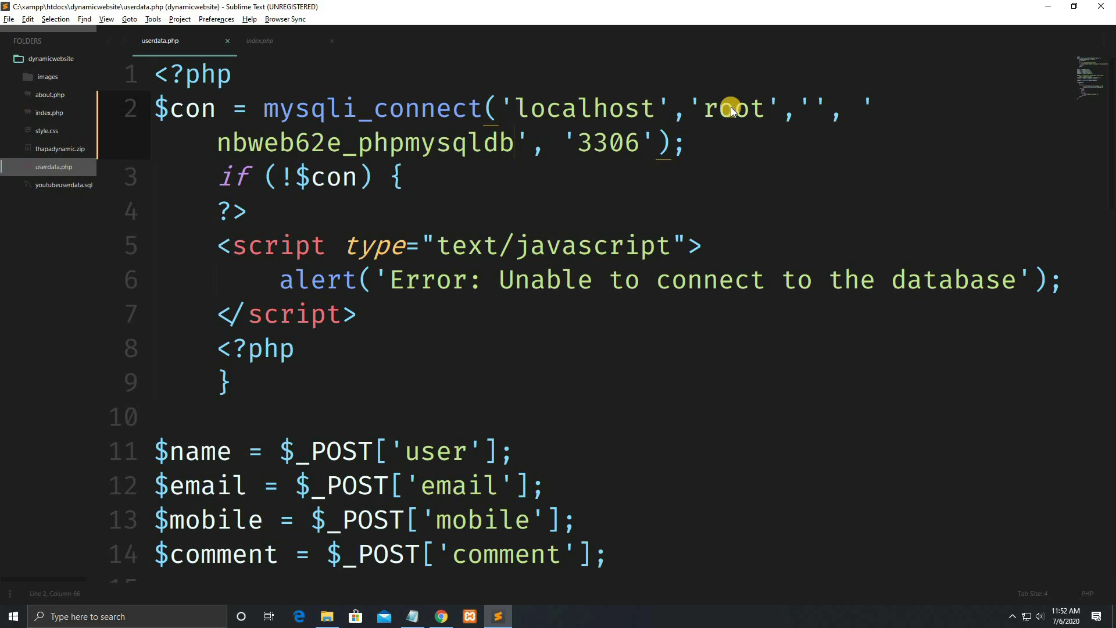
Paste the database user over root, enter the database password, and save
key("ctrl+d")
key("ctrl+v")
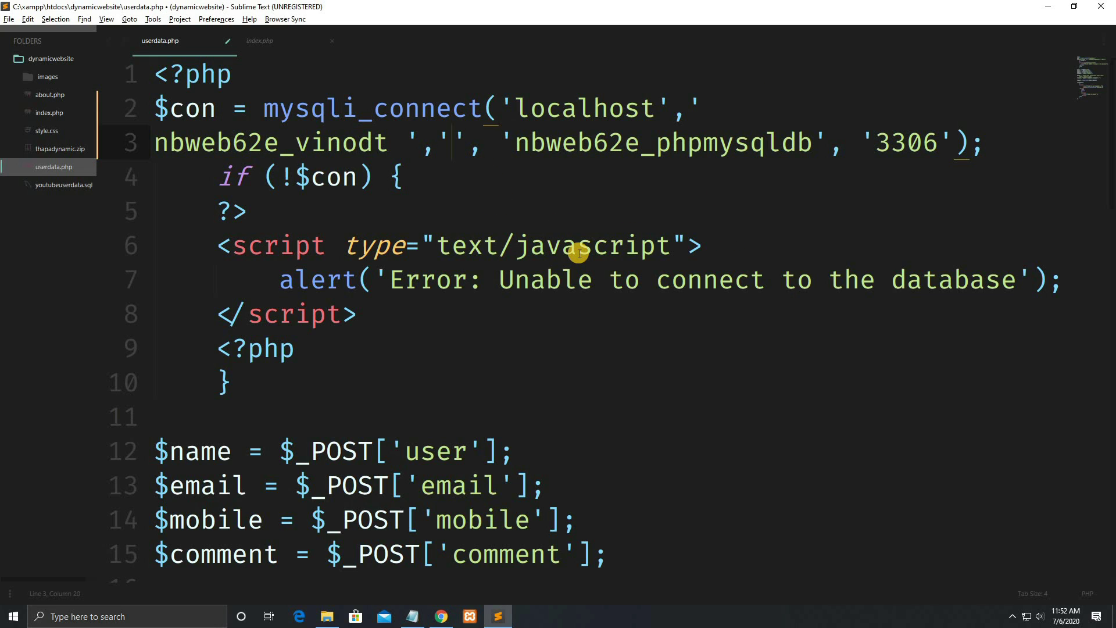
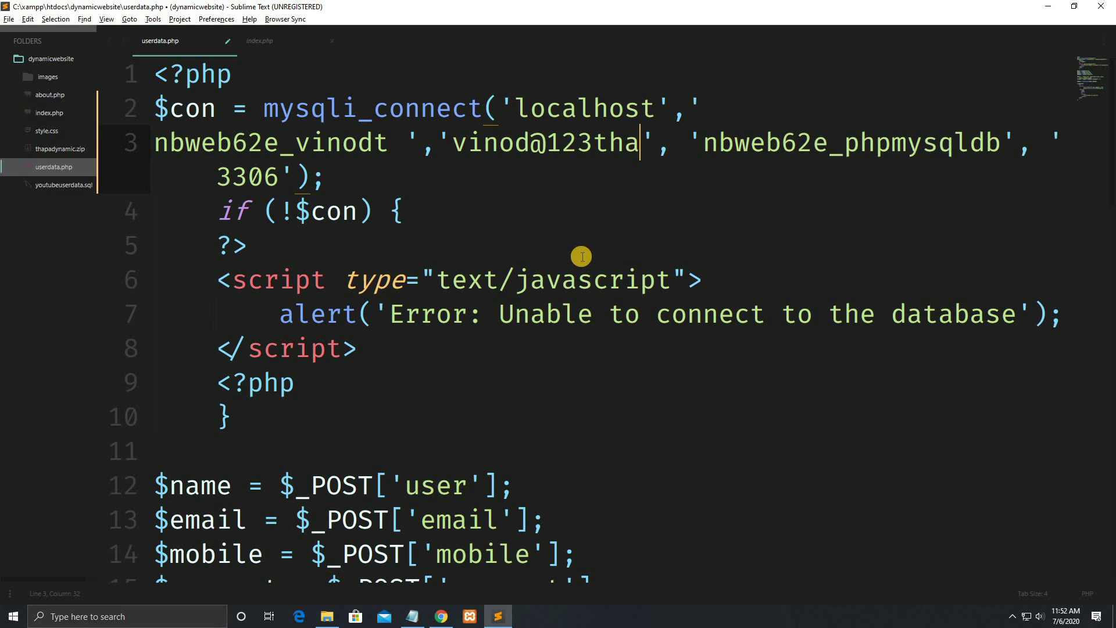
key("ctrl+minus")
key("ctrl+minus")
key("ctrl+minus")
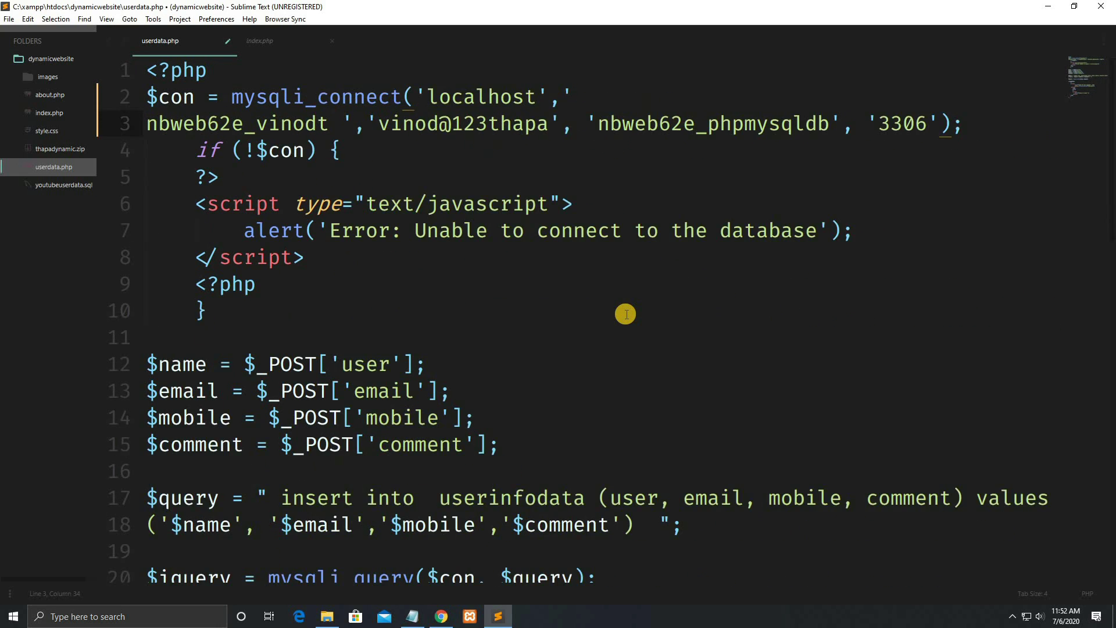
key("ctrl+s")
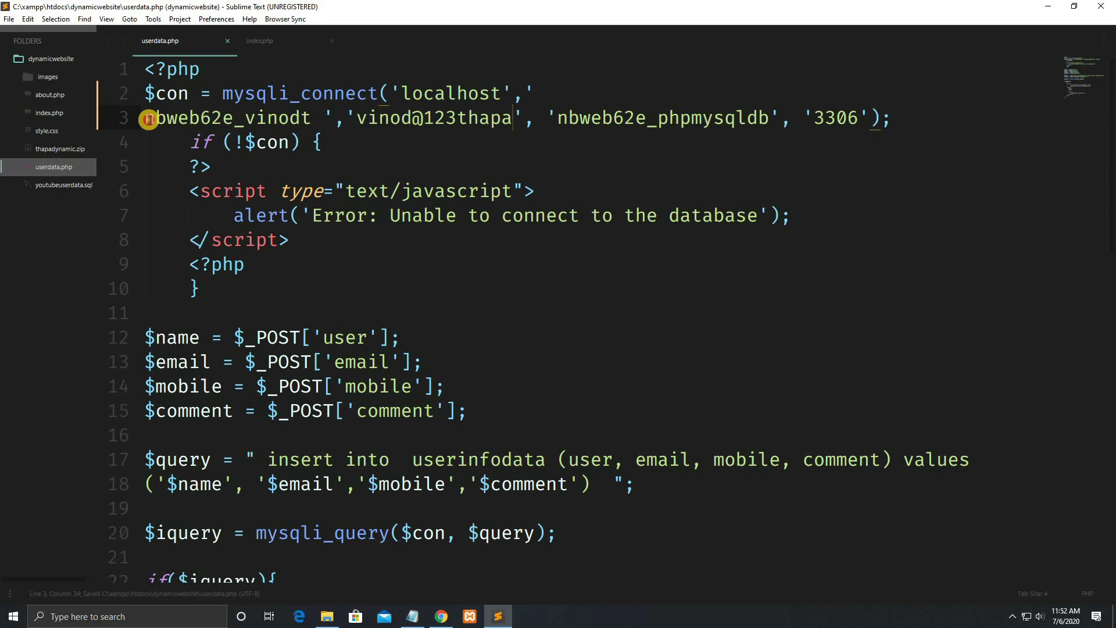
Join the wrapped user name back onto line 2, save, and copy the whole file
key("BackSpace")
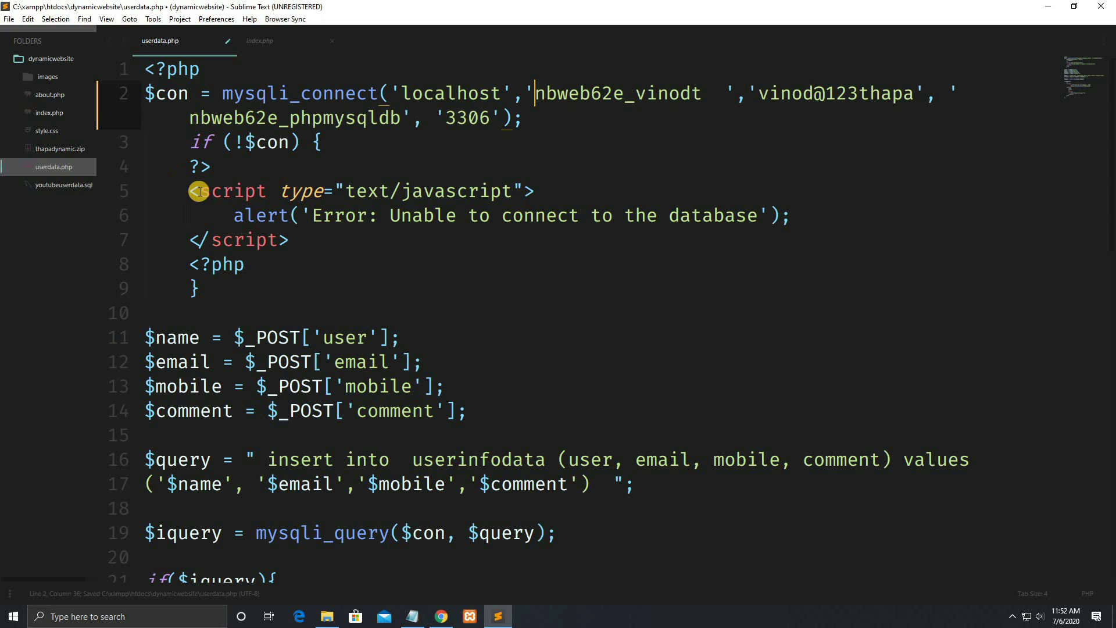
key("ctrl+minus")
key("ctrl+minus")
key("ctrl+minus")
key("ctrl+minus")
key("ctrl+minus")
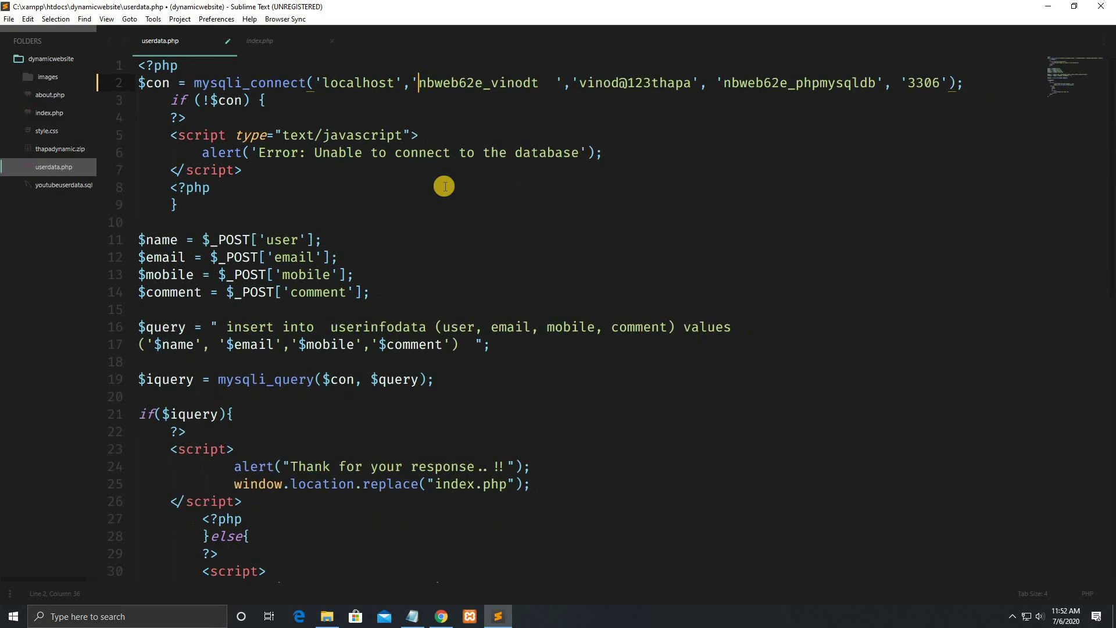
key("ctrl+a")
left_click(444, 182)
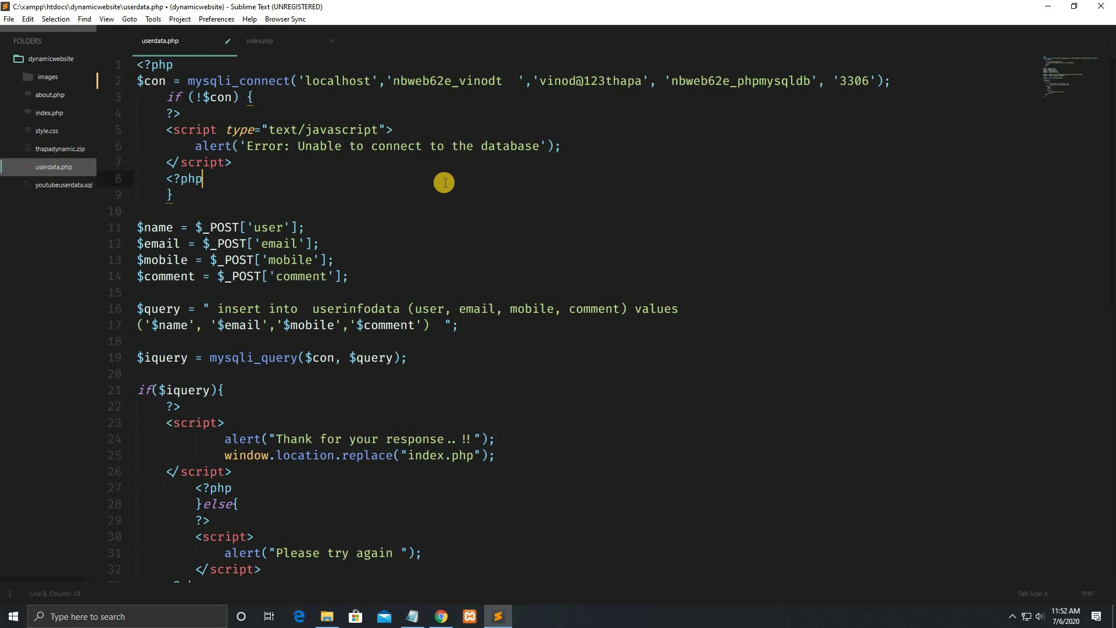
key("ctrl+s")
key("ctrl+a")
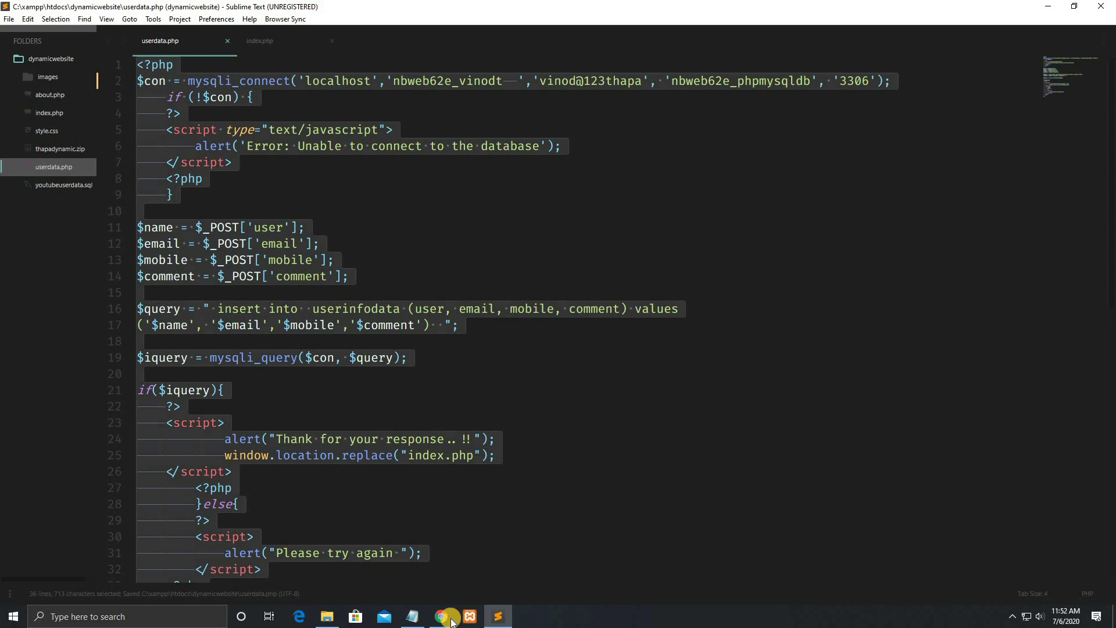
key("ctrl+c")
key("alt+Tab")
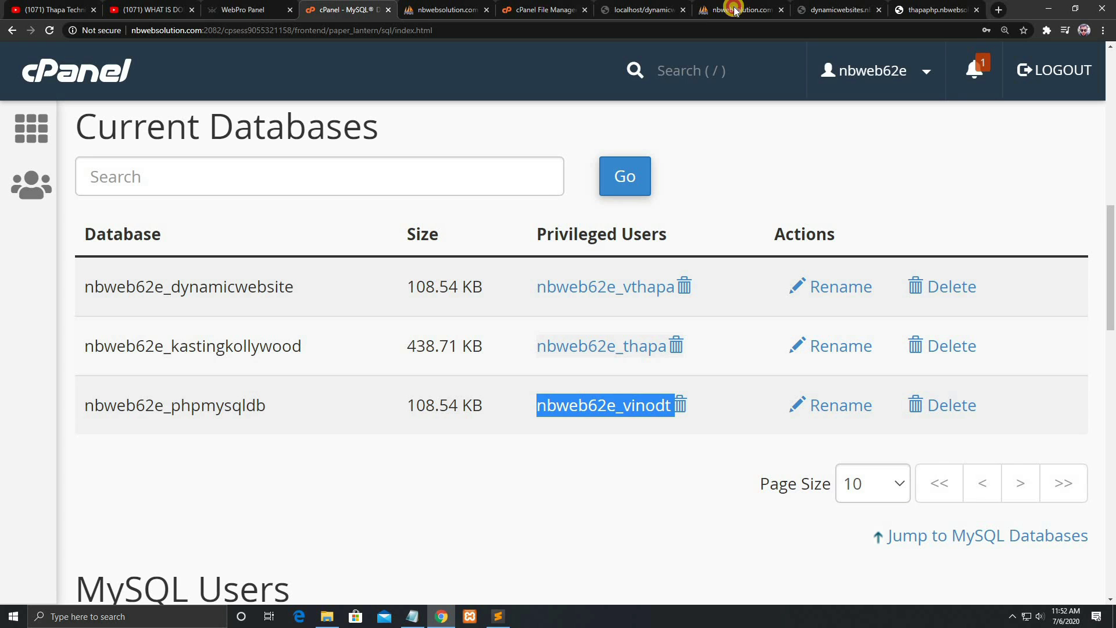
Open the server's userdata.php in File Manager's code editor
left_click(737, 10)
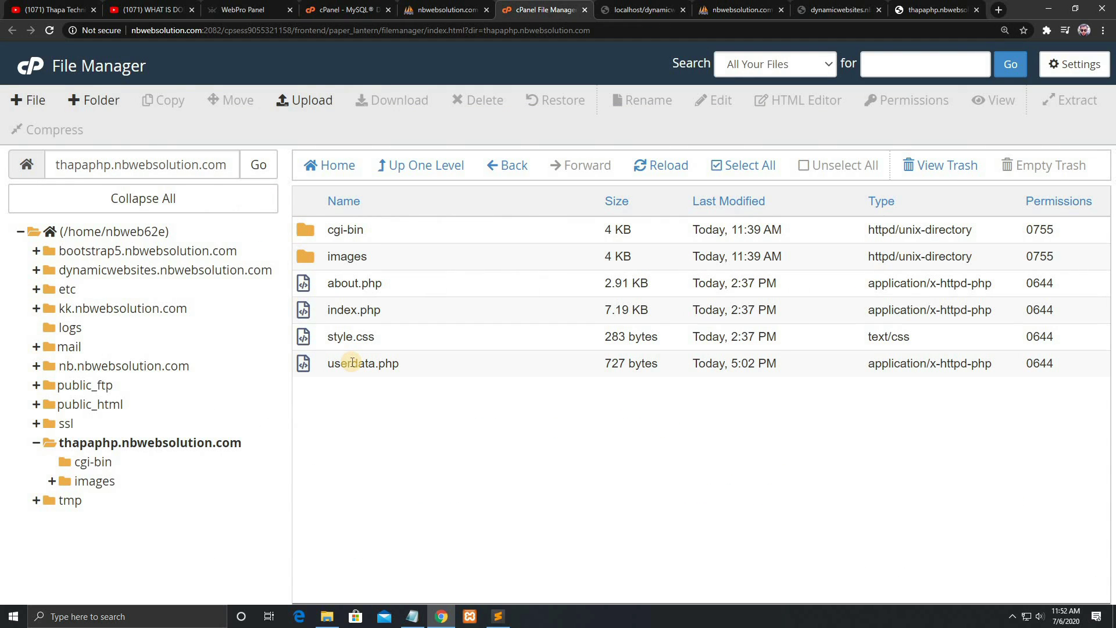
right_click(352, 363)
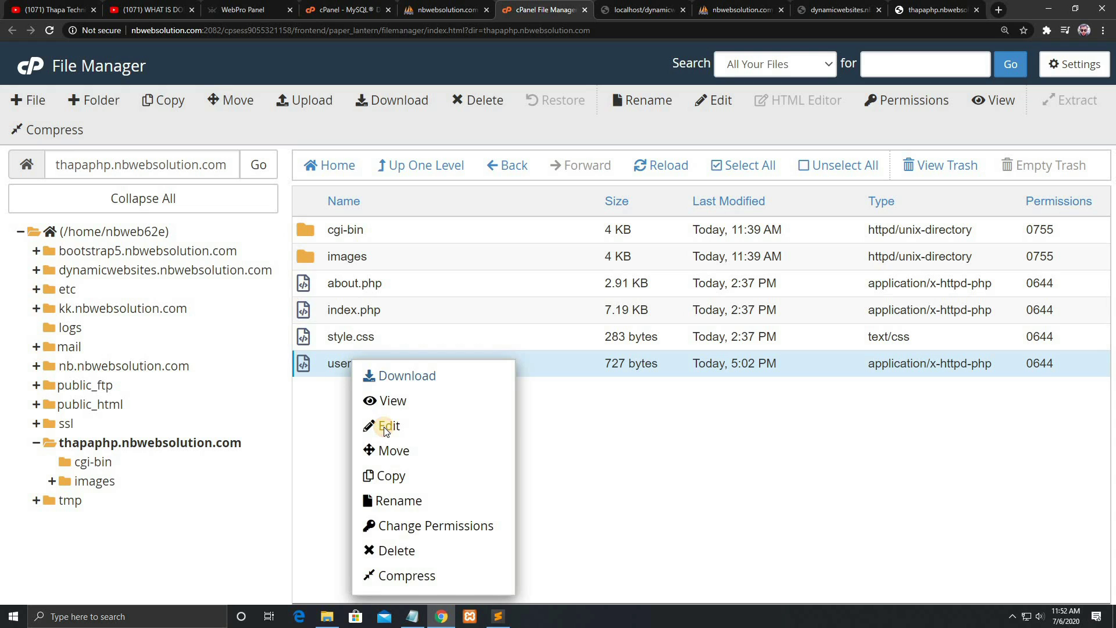
left_click(388, 425)
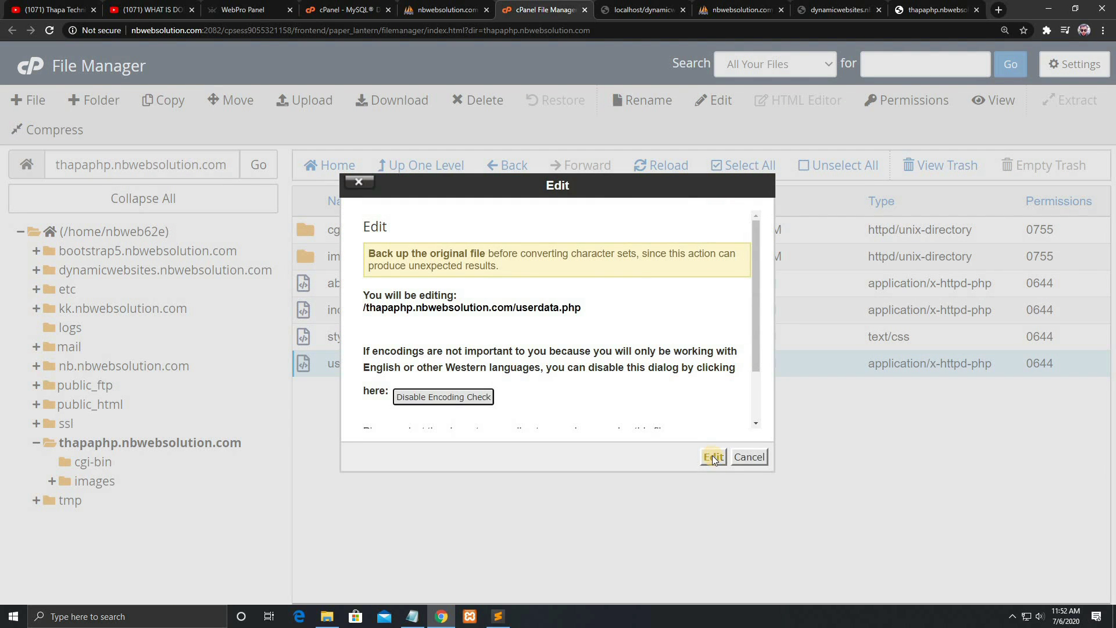
left_click(713, 458)
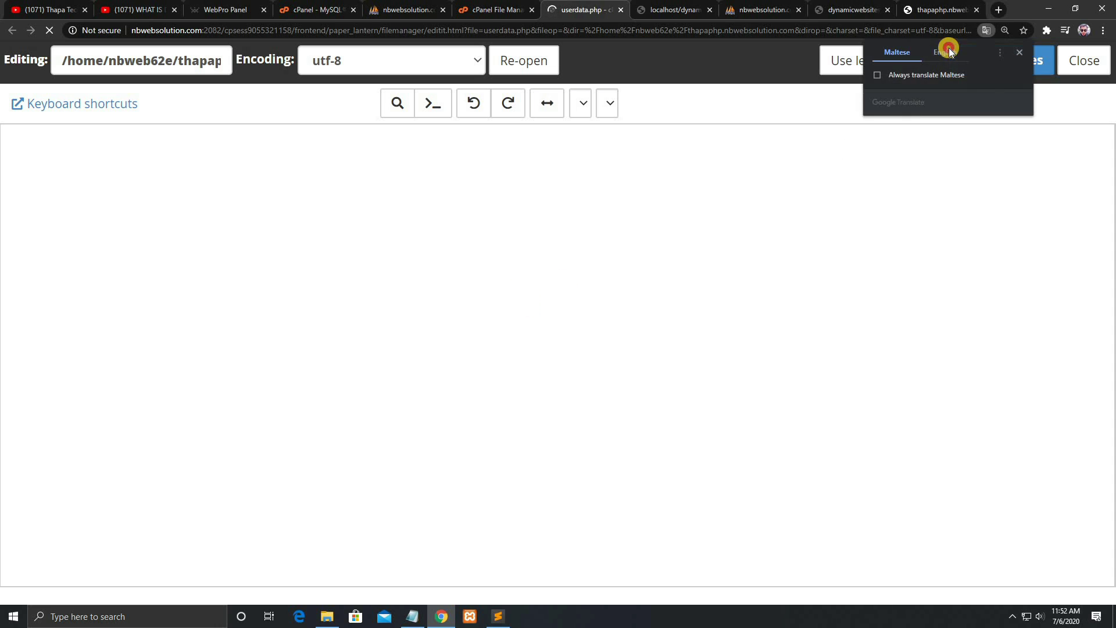
left_click(766, 265)
key("ctrl+minus")
key("ctrl+minus")
key("ctrl+minus")
key("ctrl+plus")
key("ctrl+plus")
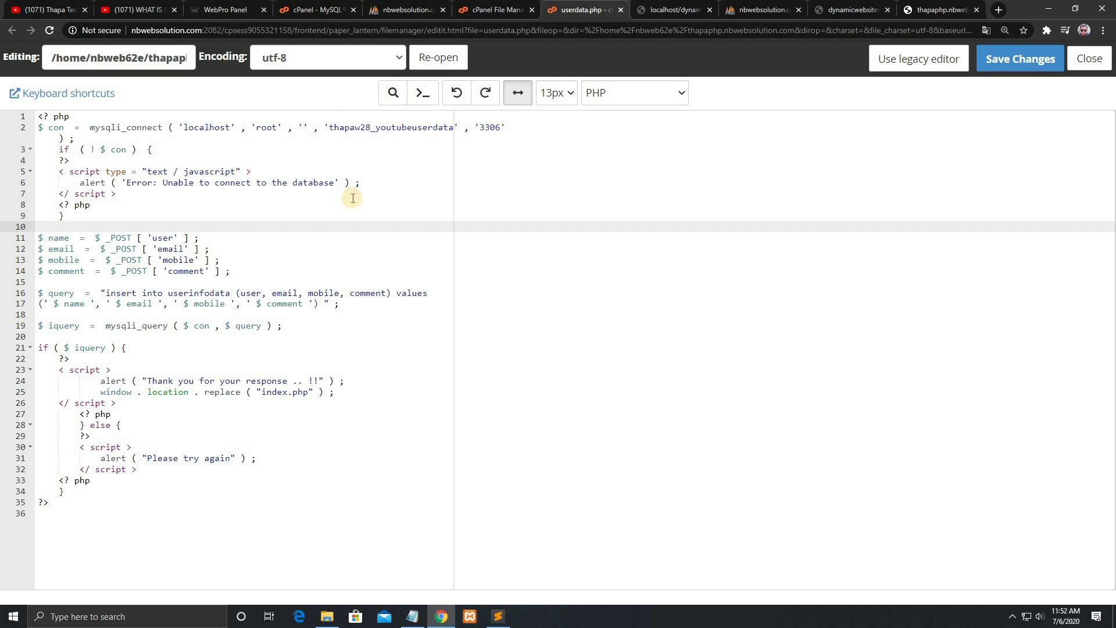
Replace the old server code with the updated code and save the changes
key("ctrl+a")
key("ctrl+v")
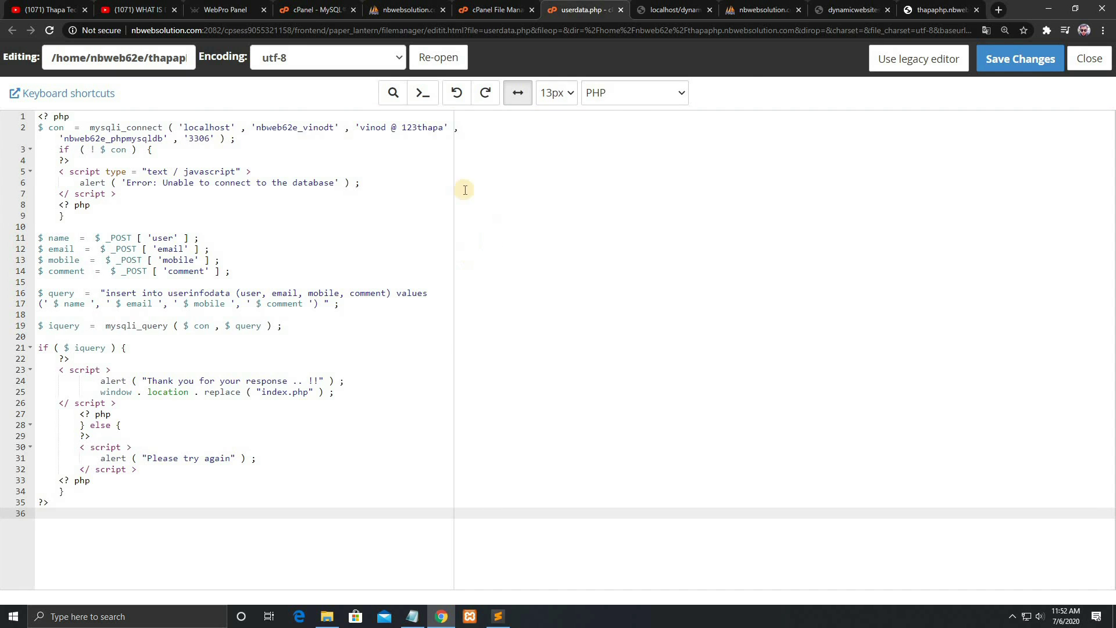
key("ctrl+plus")
key("ctrl+plus")
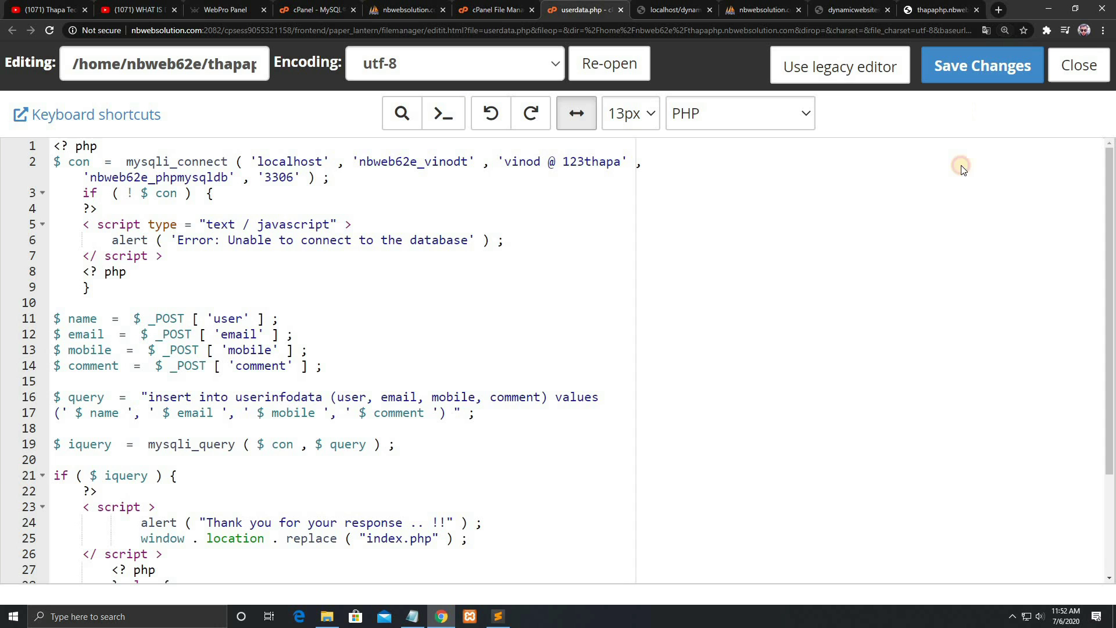
left_click(983, 65)
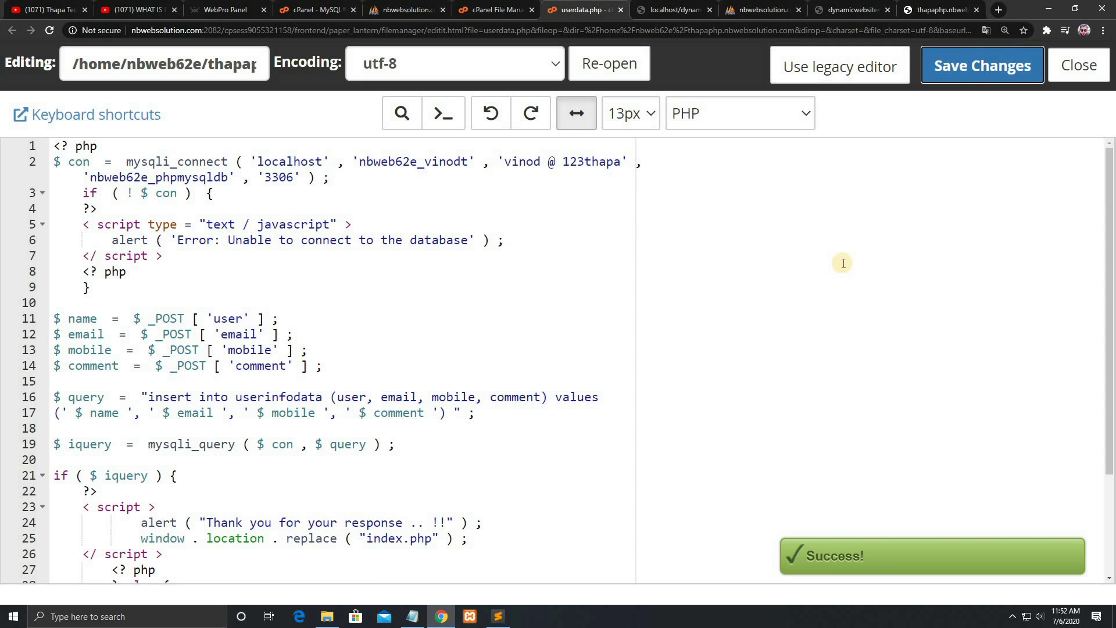
key("ctrl+minus")
key("ctrl+minus")
key("ctrl+minus")
key("ctrl+minus")
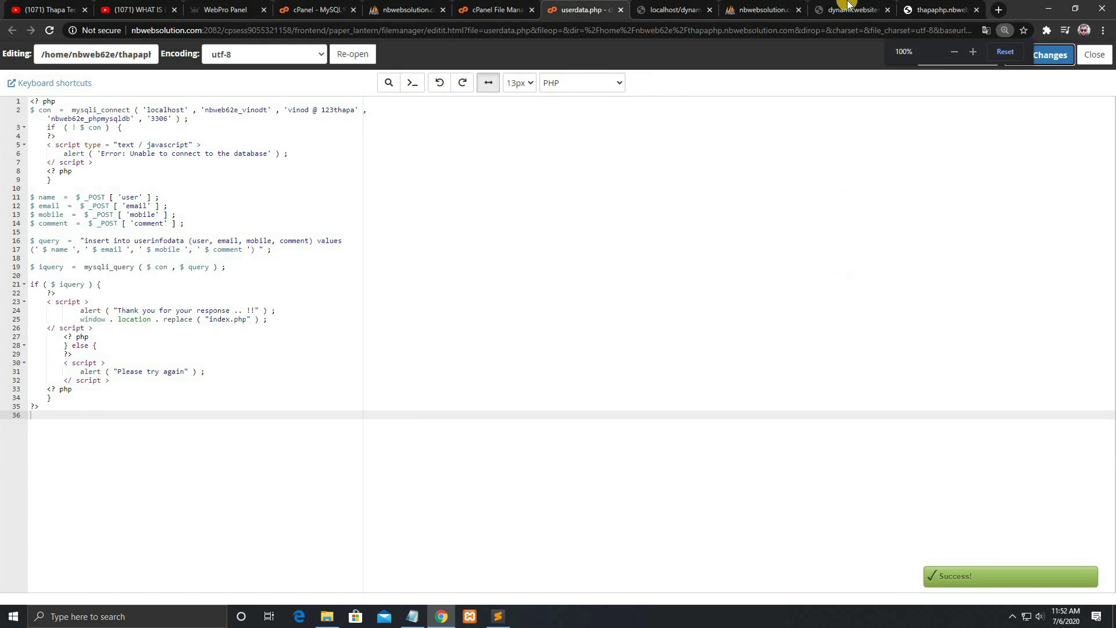
Reload the thapaphp subdomain site and fill the contact form's username from a saved suggestion
left_click(850, 9)
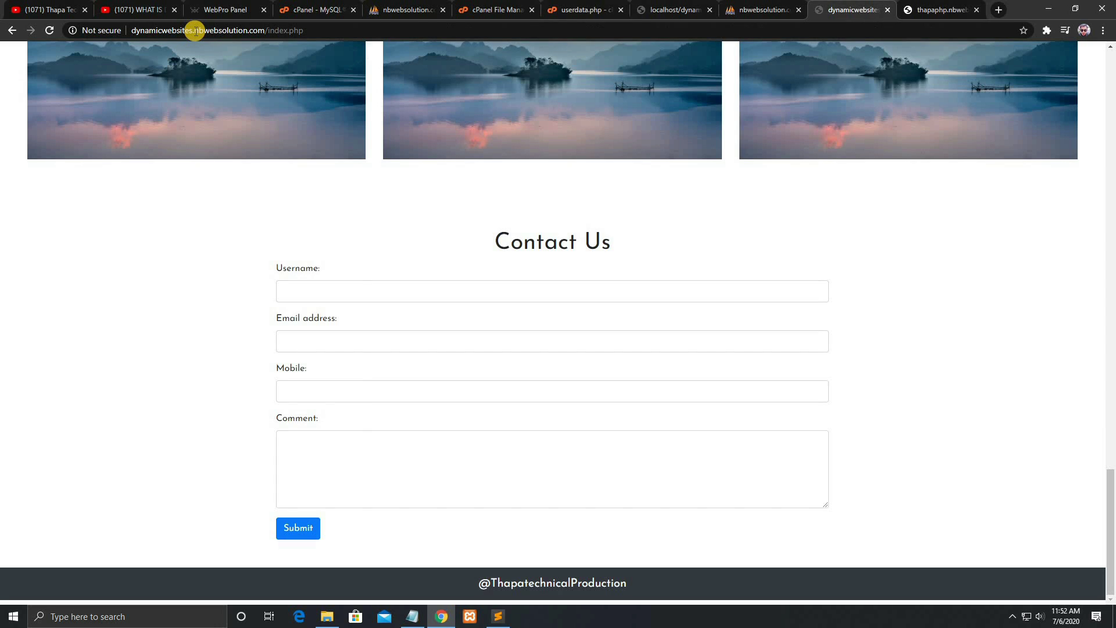
left_click(932, 9)
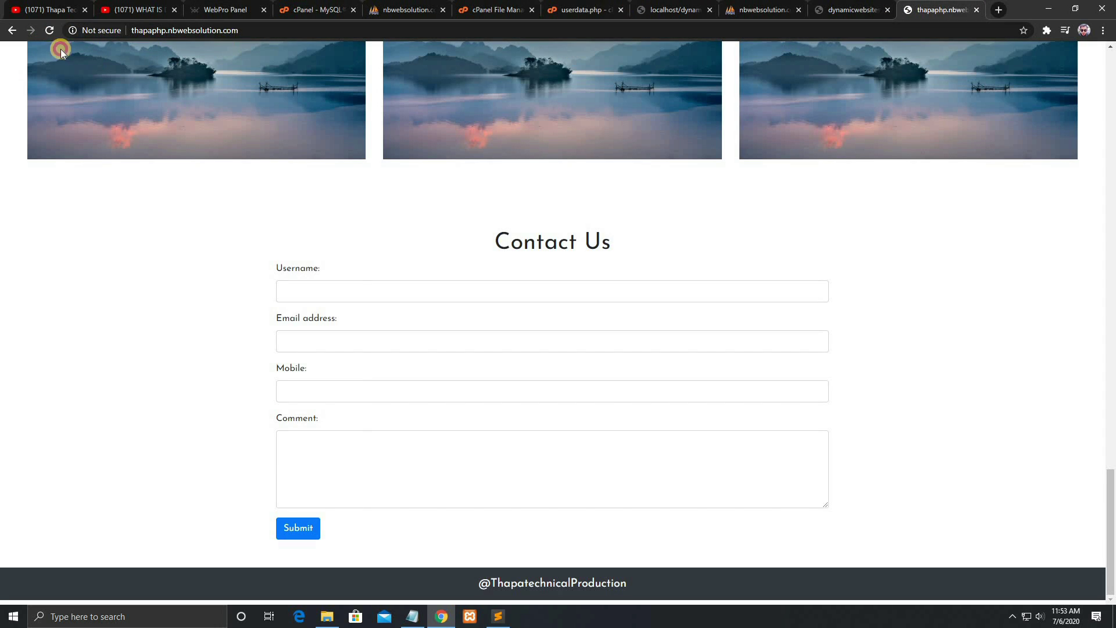
key("F5")
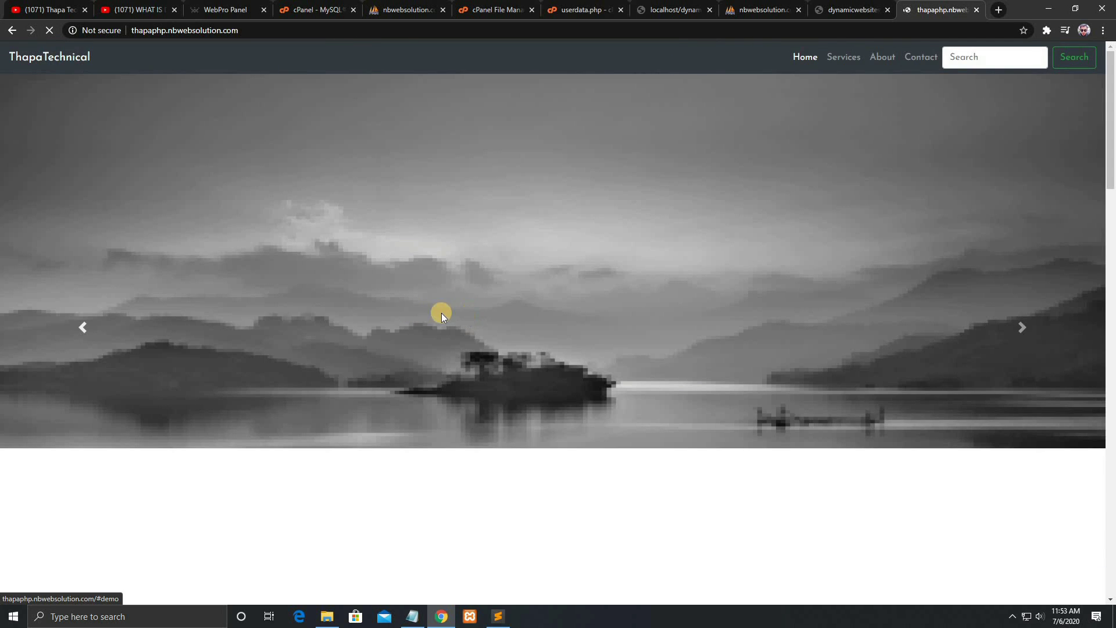
scroll(439, 312, "down", 10)
left_click(325, 325)
key("Down")
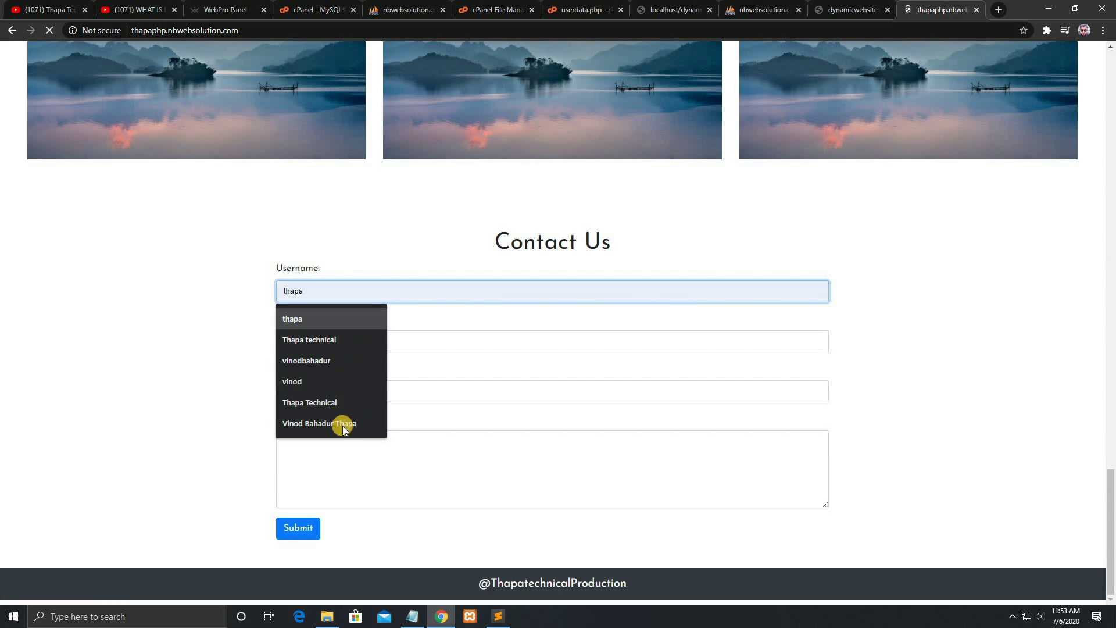
key("Down")
key("Return")
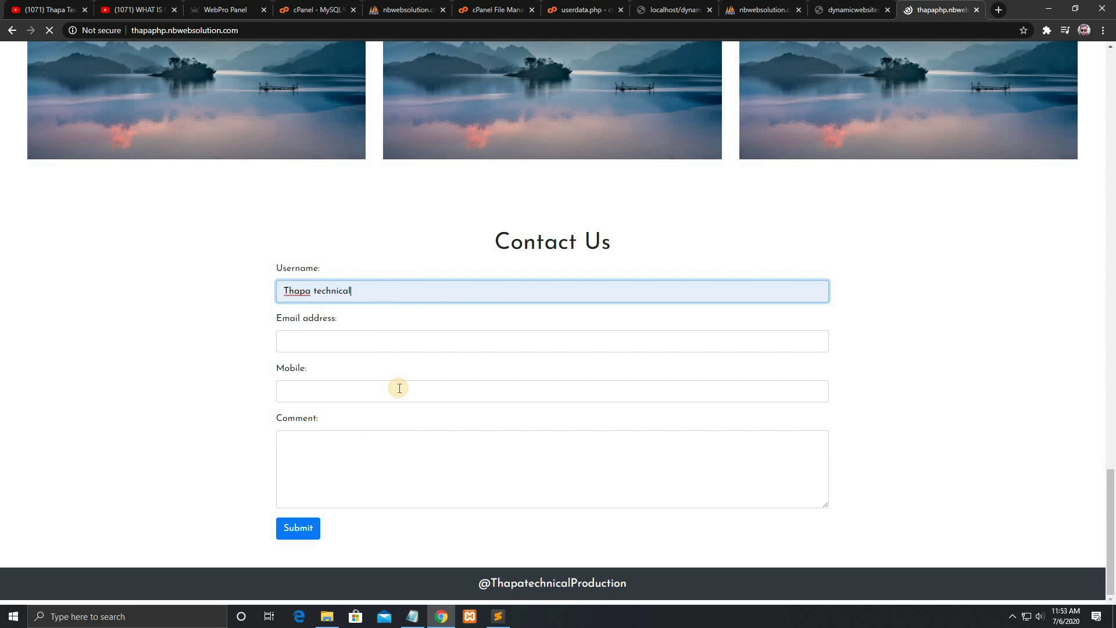
Enter an email address and the comment 'Awesome and like and share', then submit
left_click(348, 344)
left_click(348, 343)
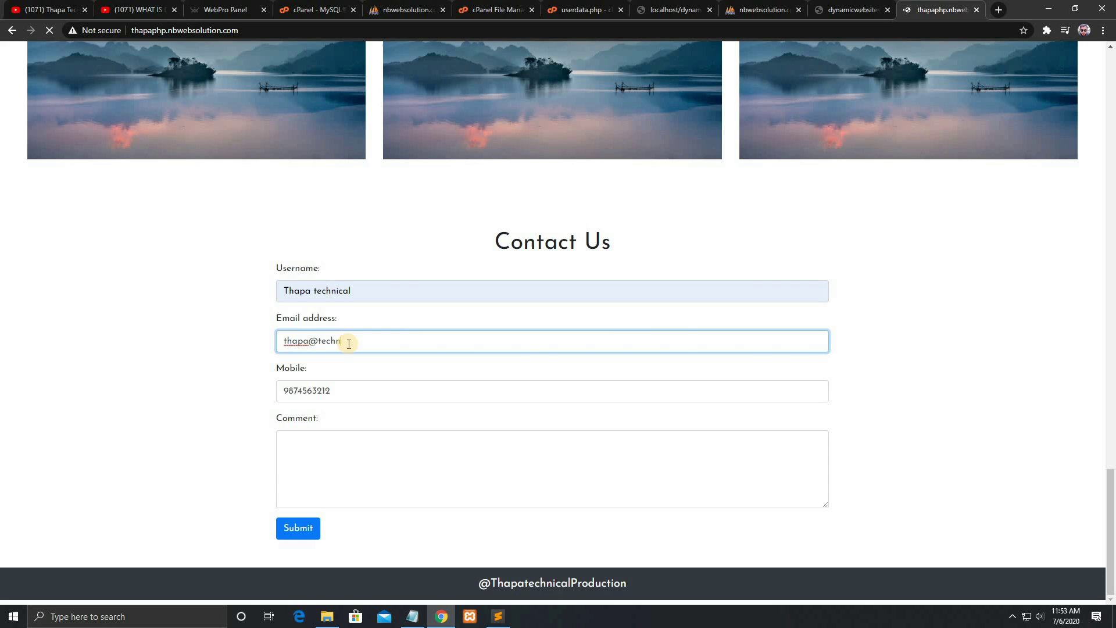
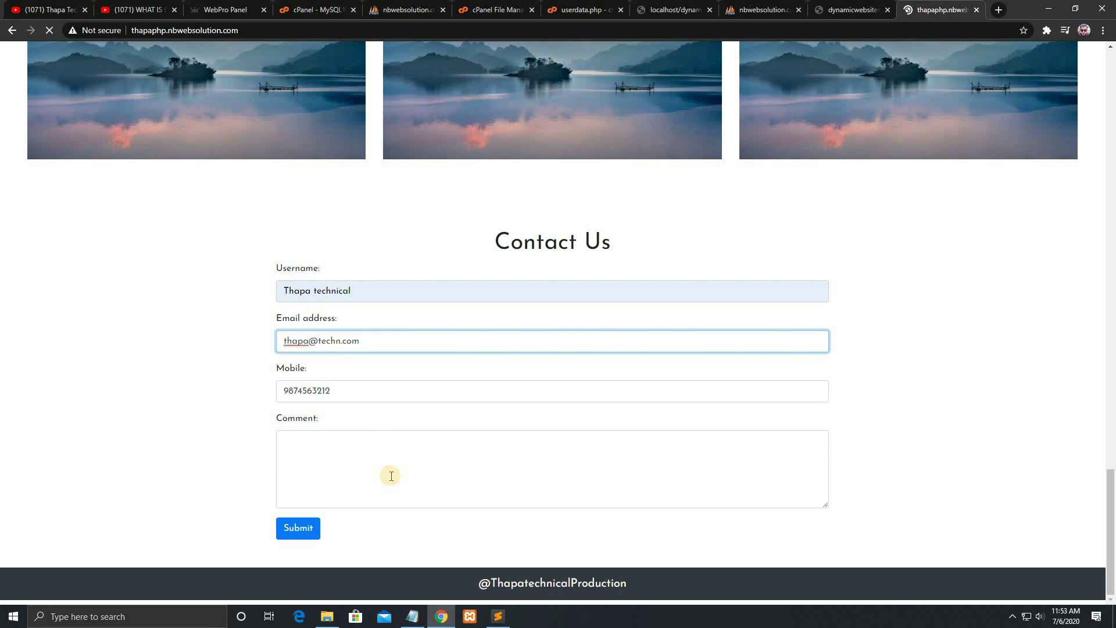
left_click(391, 476)
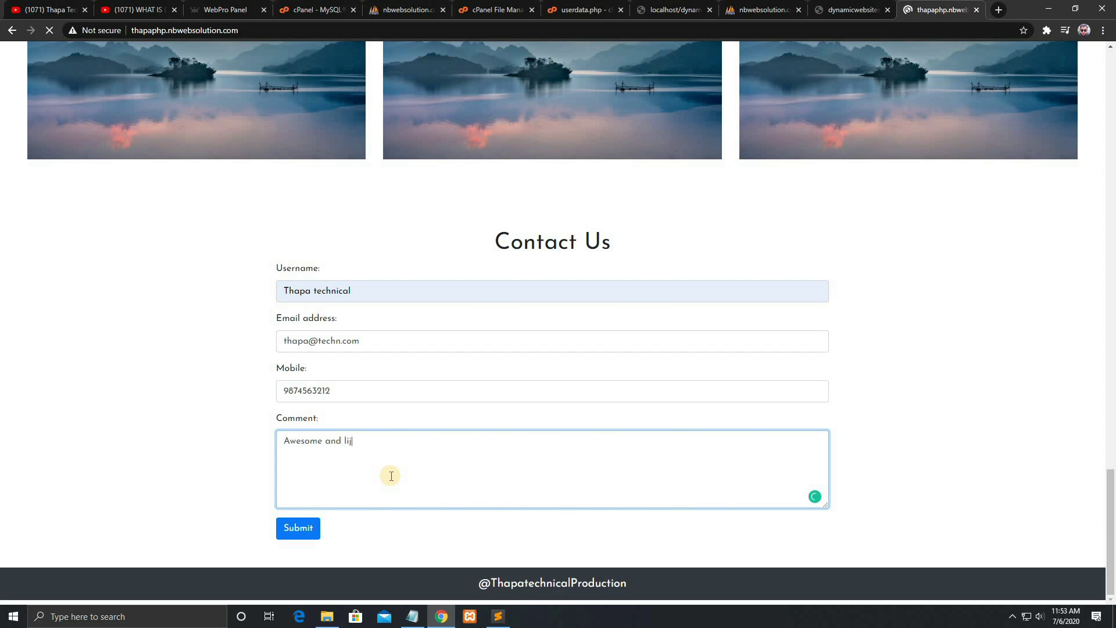
type("Awesome and like and share")
key("ctrl+plus")
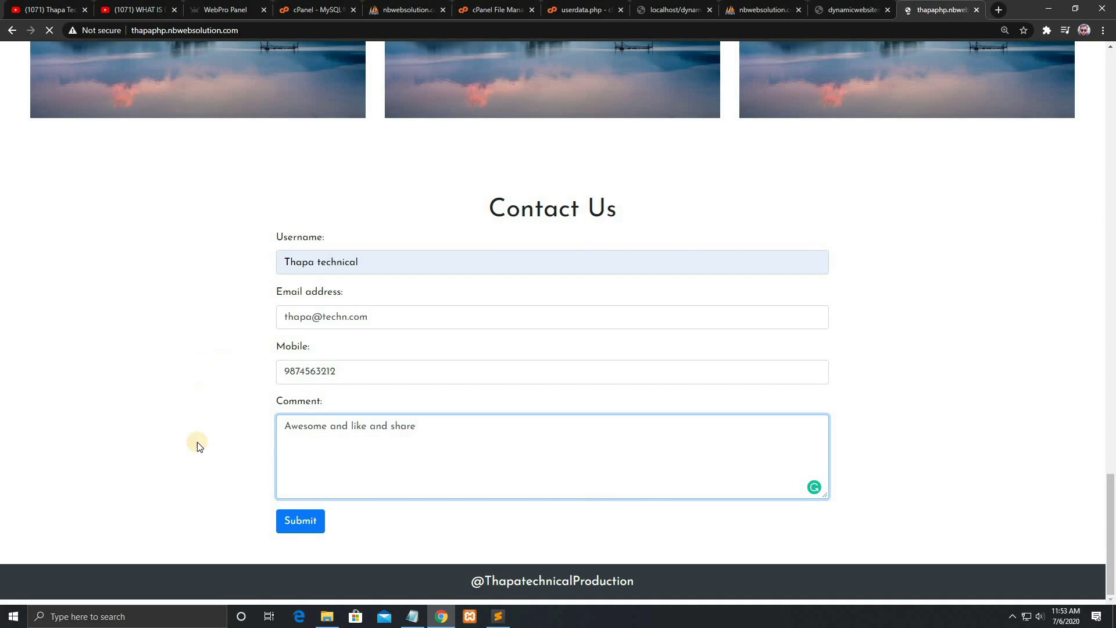
left_click(301, 522)
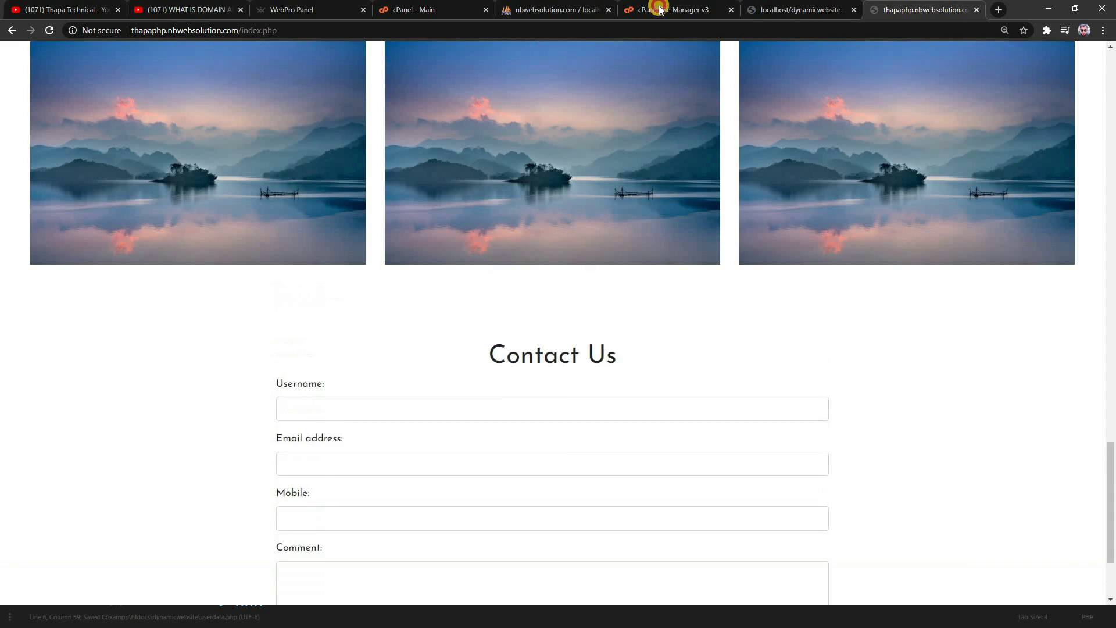
Check the userinfodata rows, then inspect the user, database and password in userdata.php's connection line
left_click(659, 9)
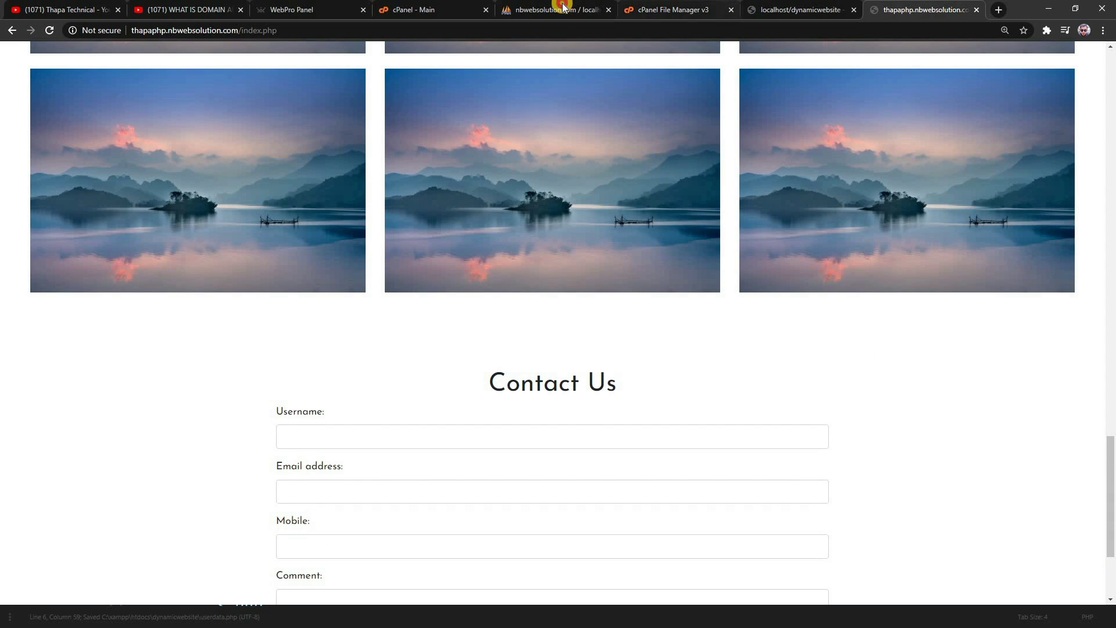
left_click(557, 10)
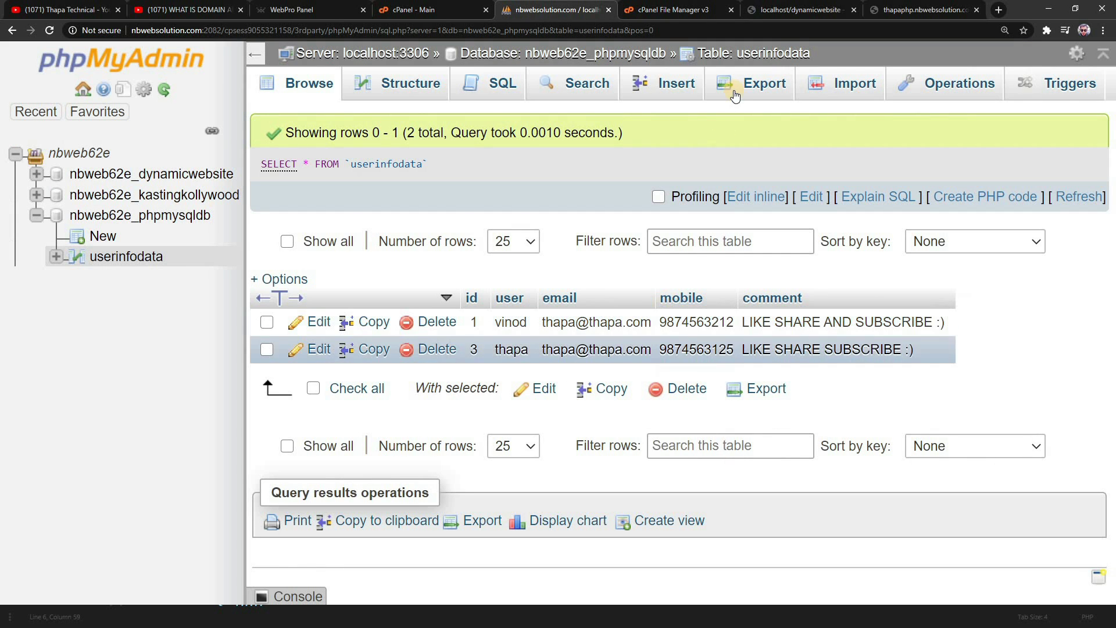
key("alt+Tab")
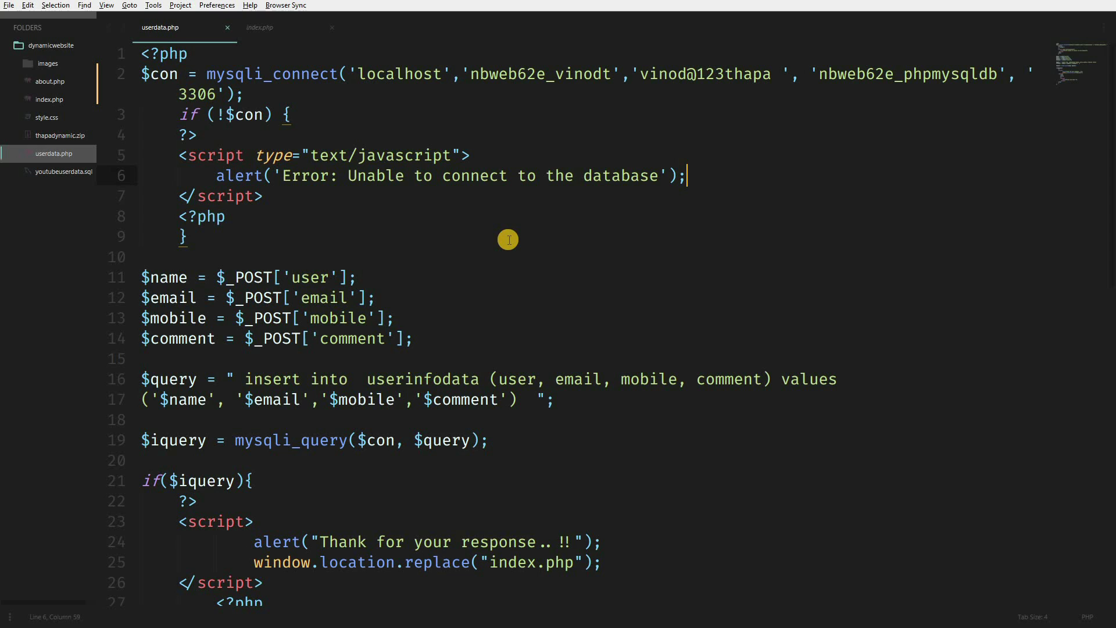
scroll(722, 79, "up", 5)
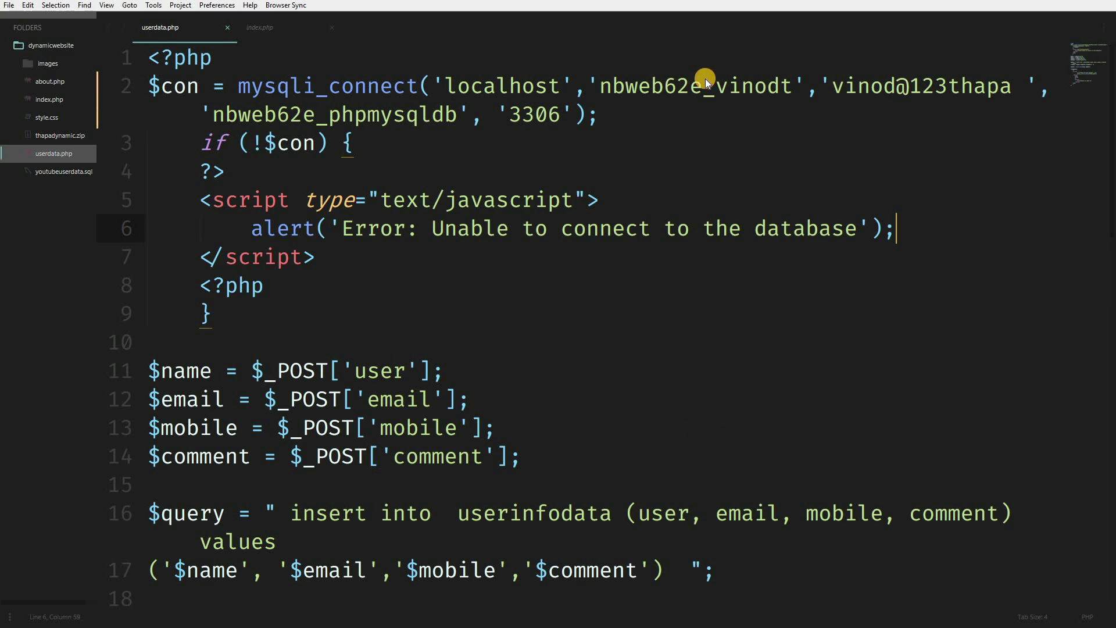
double_click(706, 80)
double_click(879, 87)
key("ctrl+u")
key("ctrl+u")
key("ctrl+u")
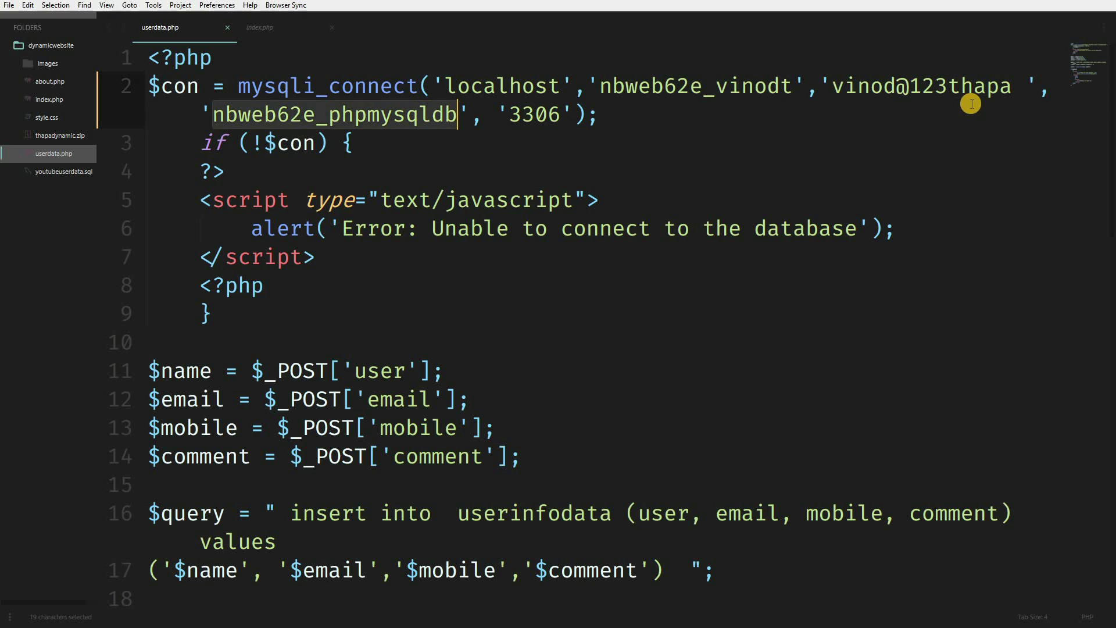
key("ctrl+u")
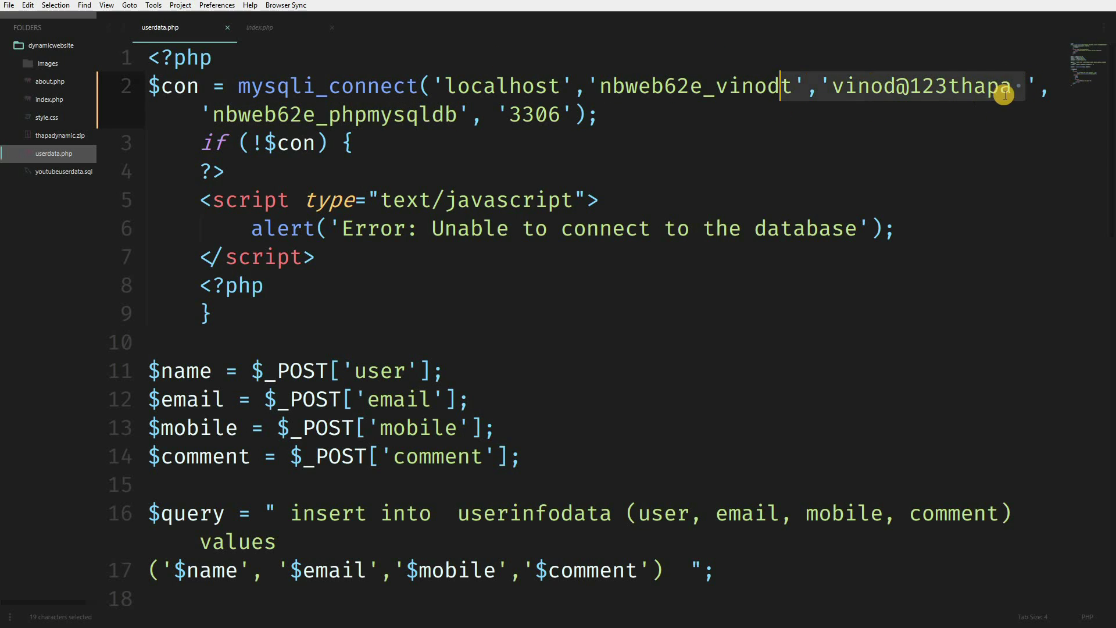
key("ctrl+u")
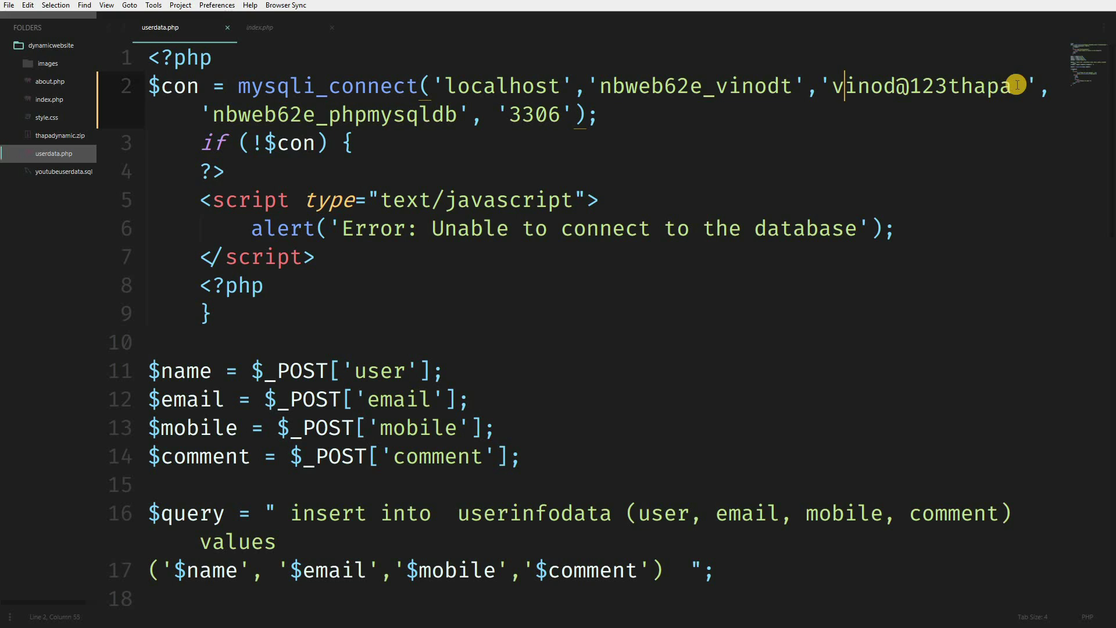
Delete the stray trailing space in the password, save, and copy all of userdata.php
left_click(1024, 83)
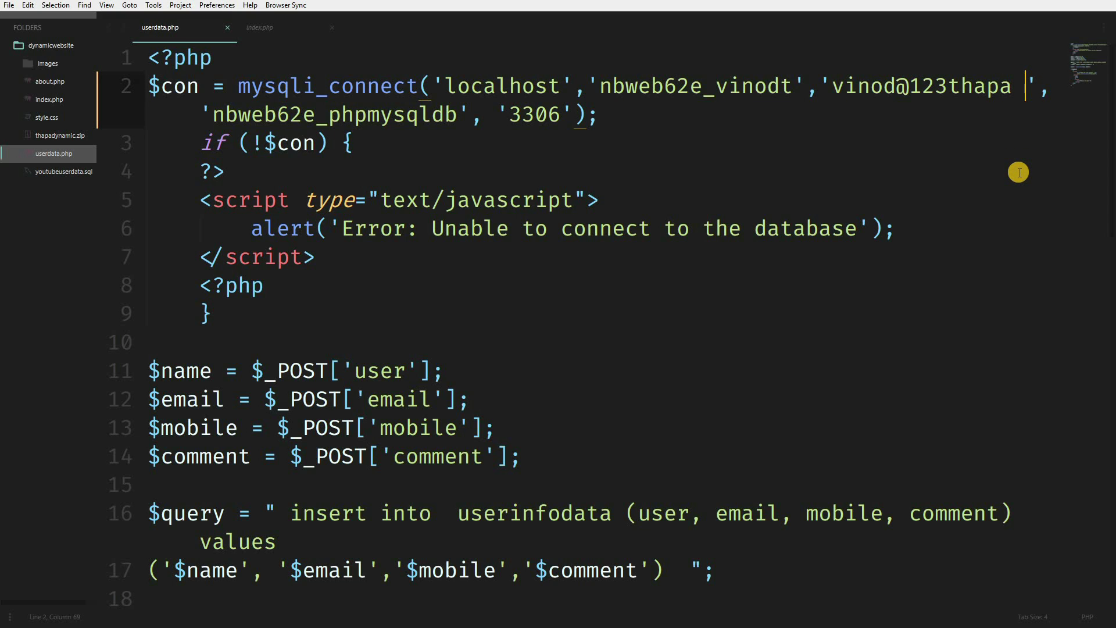
key("BackSpace")
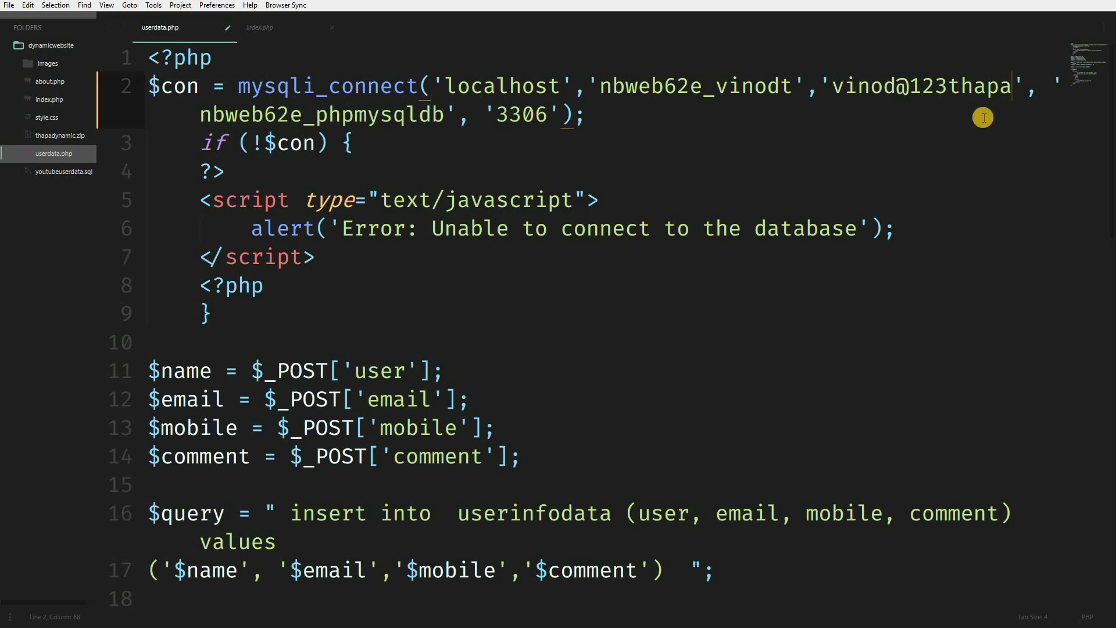
key("ctrl+a")
key("ctrl+s")
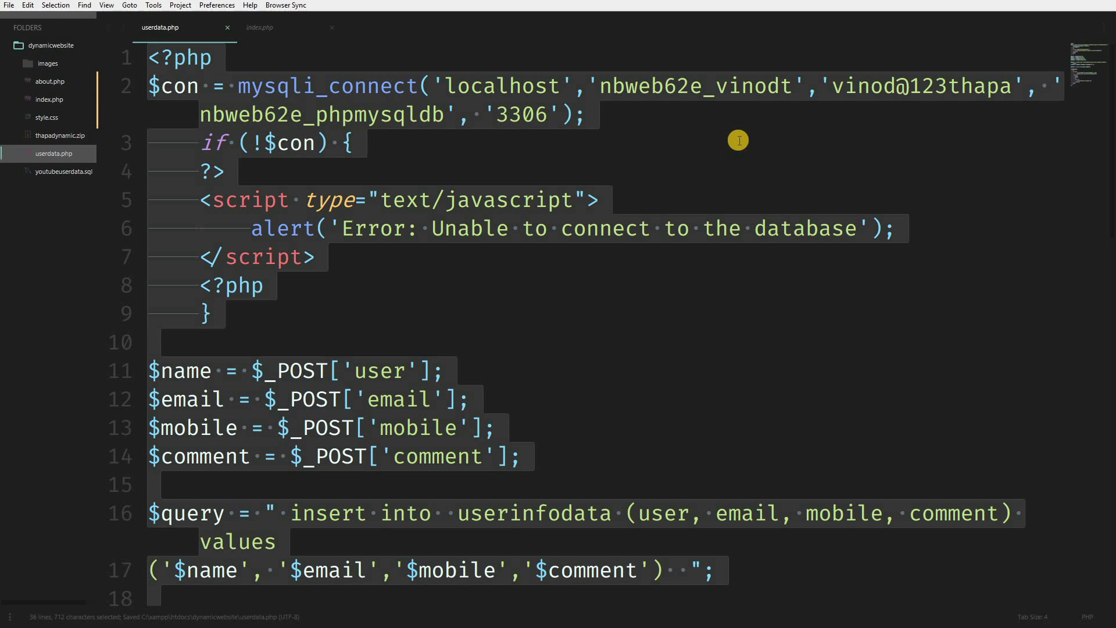
left_click(733, 143)
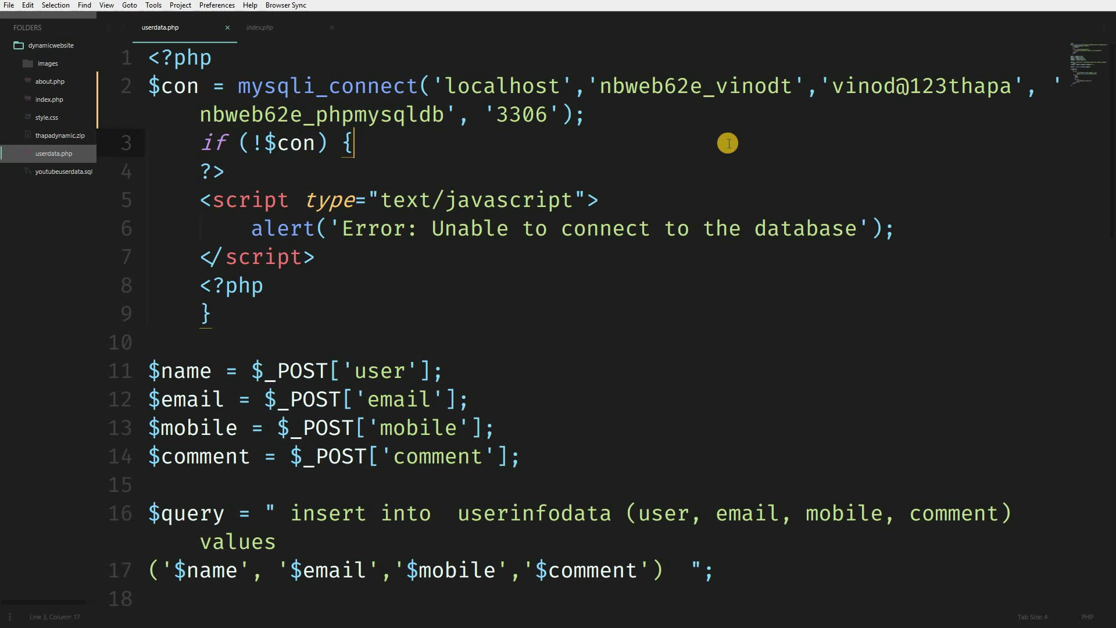
key("ctrl+a")
key("ctrl+c")
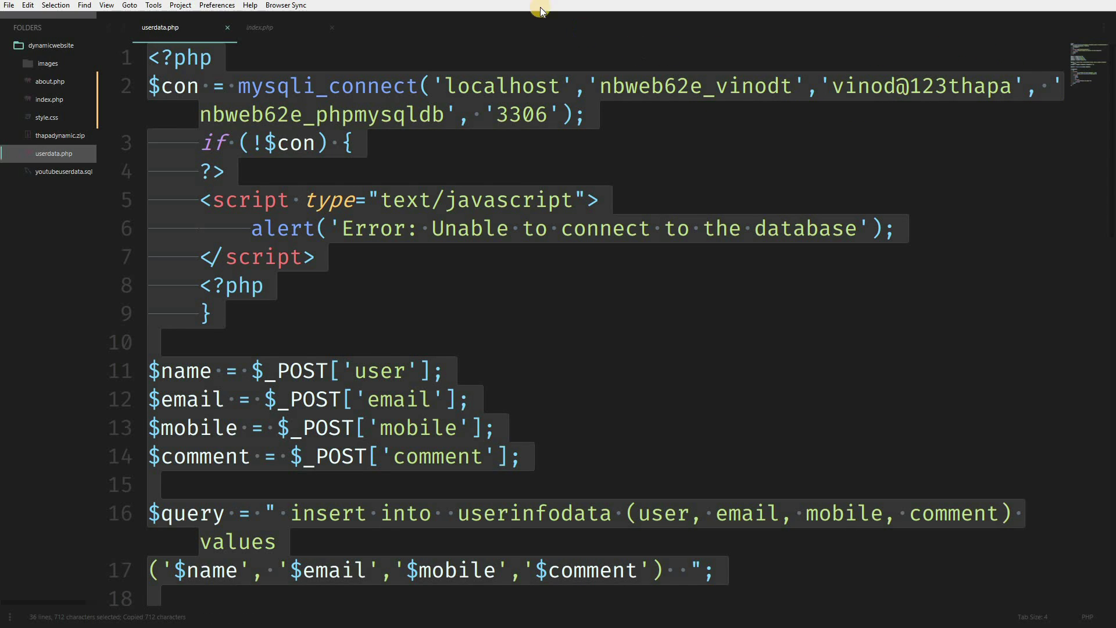
key("alt+Tab")
key("alt+Tab")
key("alt+Tab")
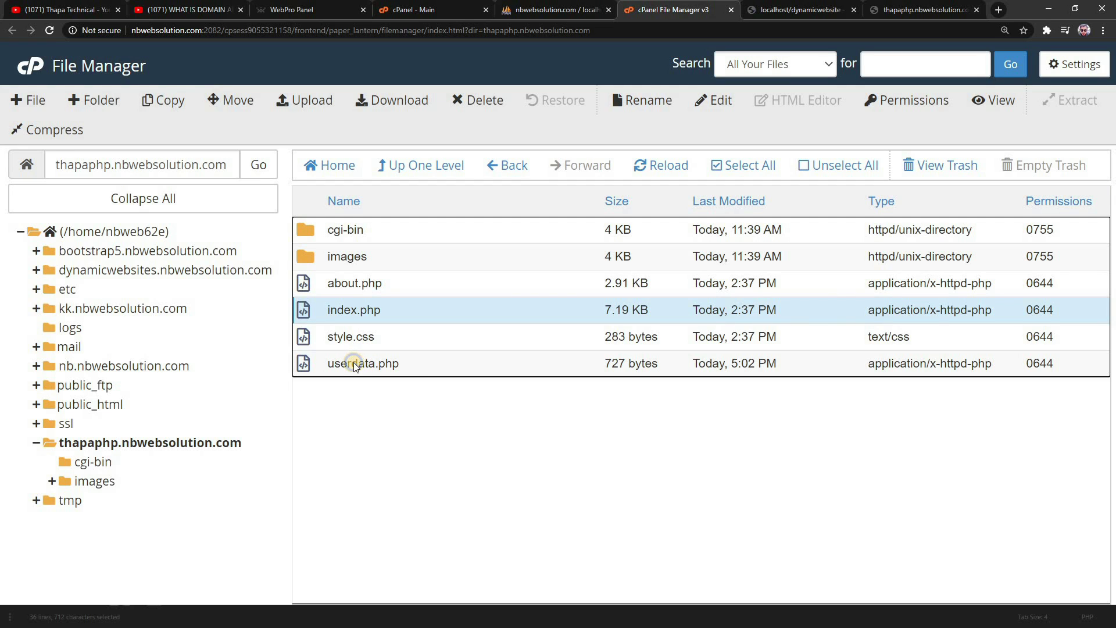
Replace the server's userdata.php contents with the corrected code, save, and close the editor
right_click(355, 363)
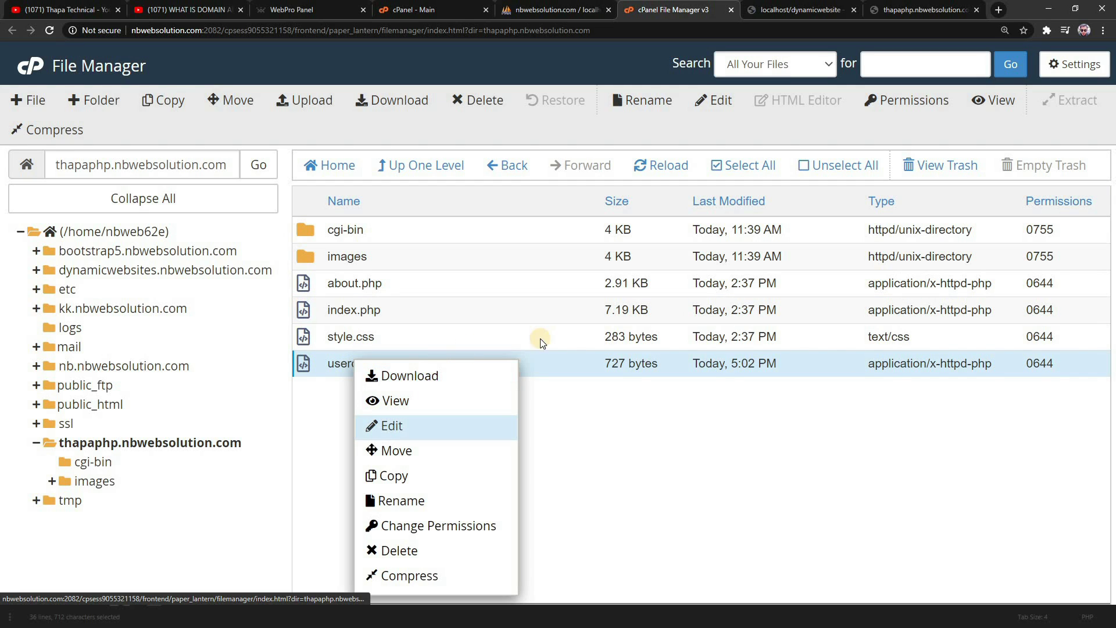
left_click(392, 426)
left_click(714, 456)
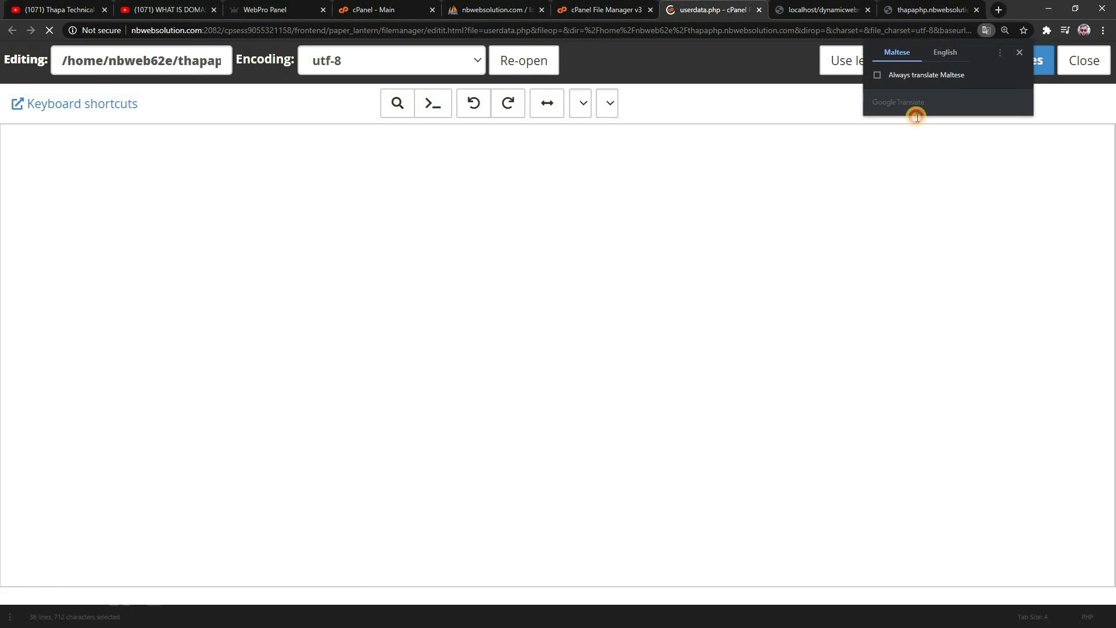
key("ctrl+a")
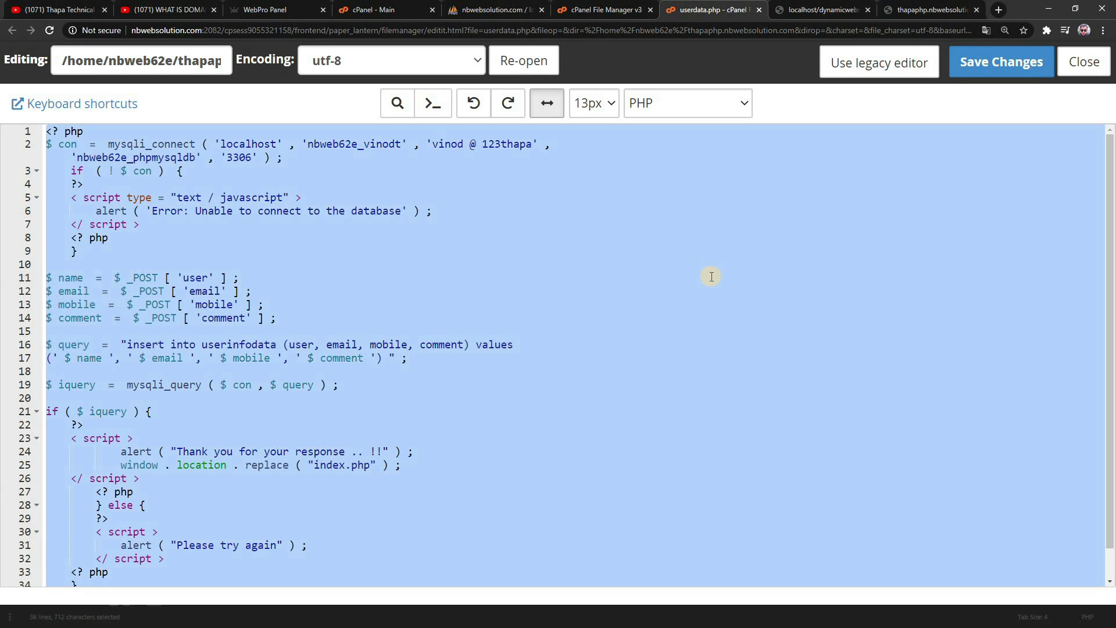
key("ctrl+v")
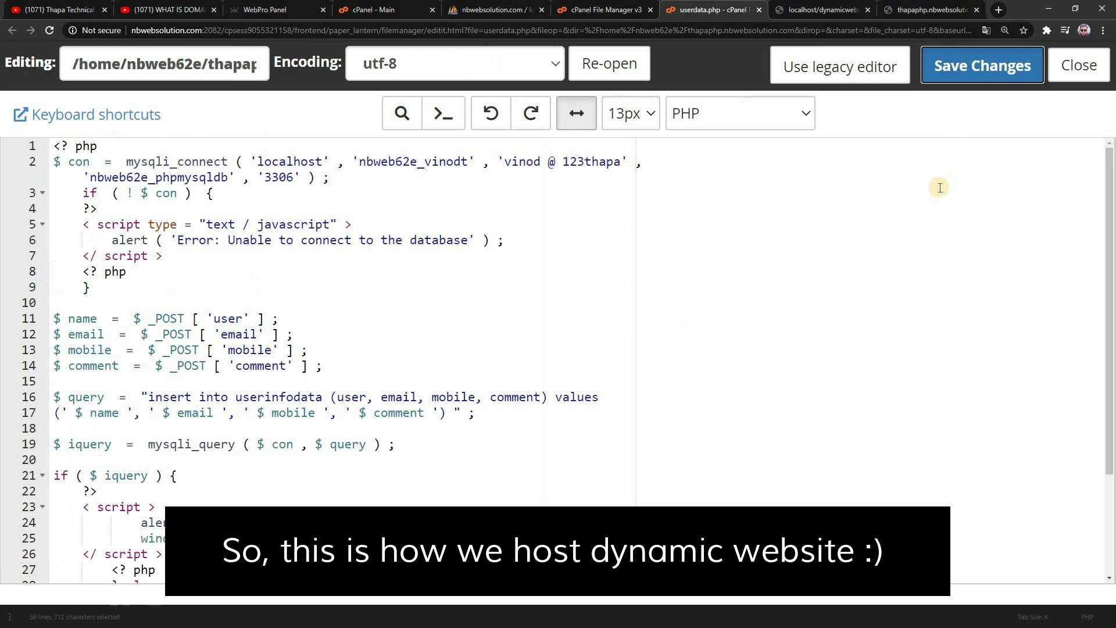
key("ctrl+s")
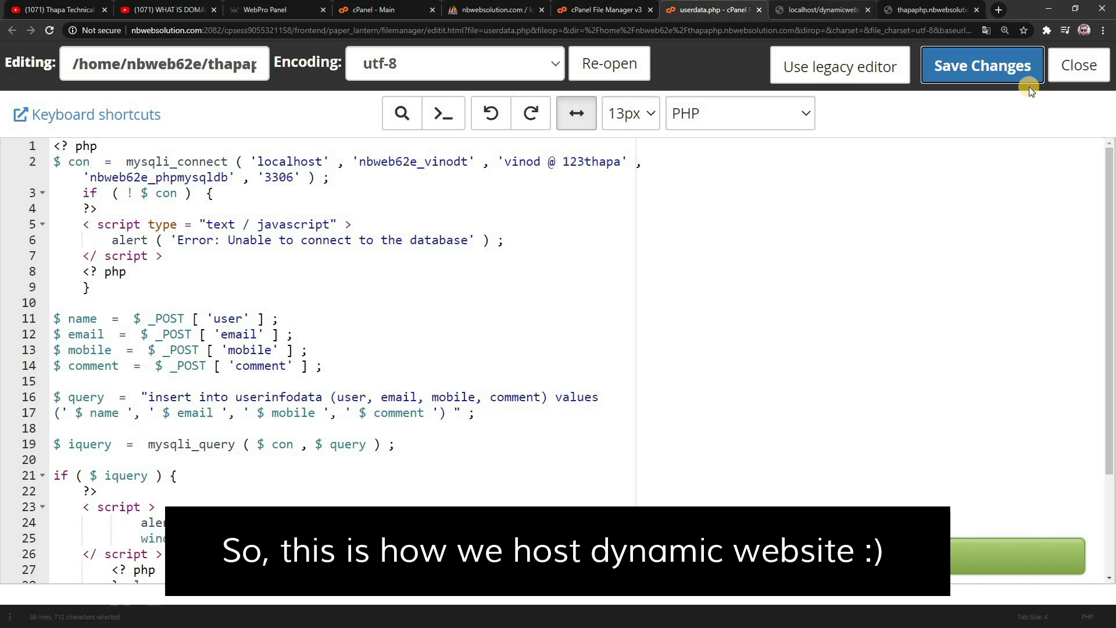
left_click(1057, 77)
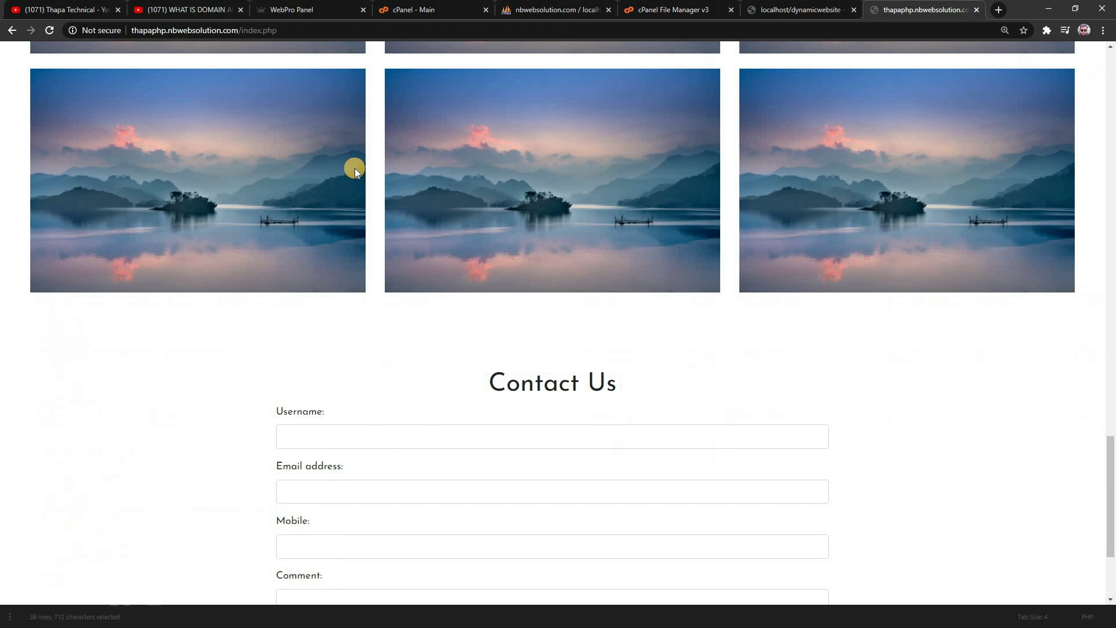
Reload the live site, autofill name and mobile, and enter an email address in the contact form
scroll(419, 224, "up", 8)
scroll(425, 222, "down", 11)
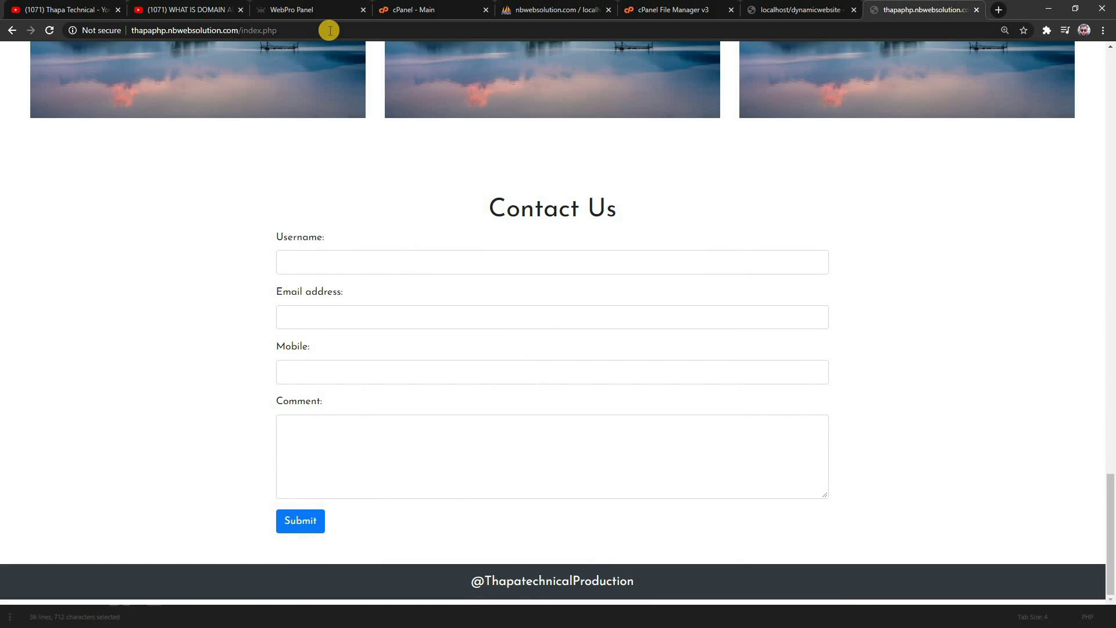
left_click(329, 30)
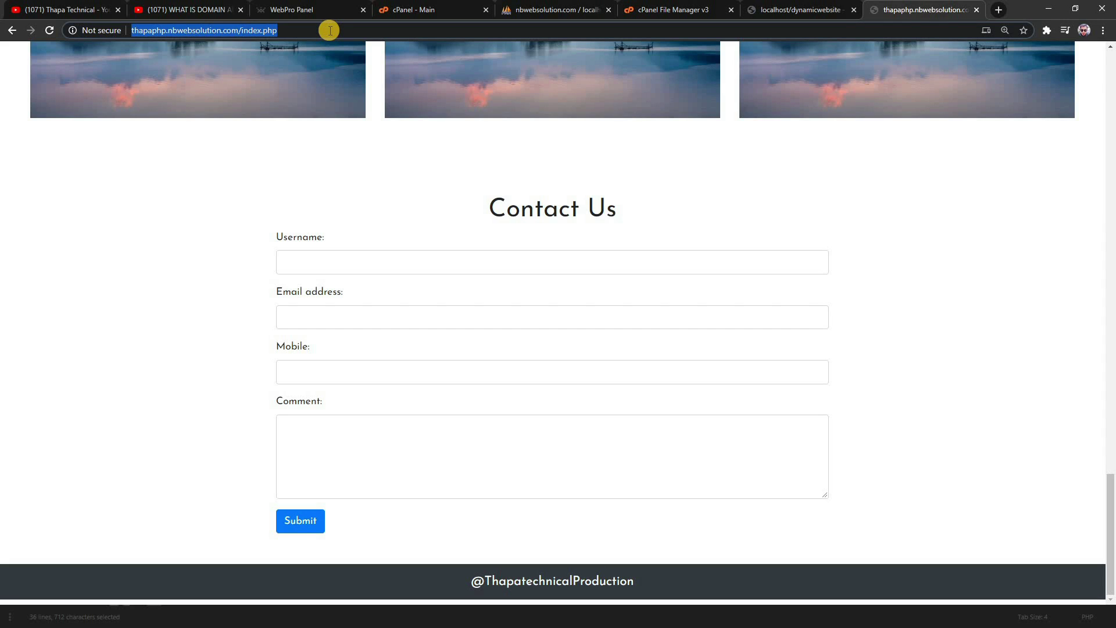
key("Return")
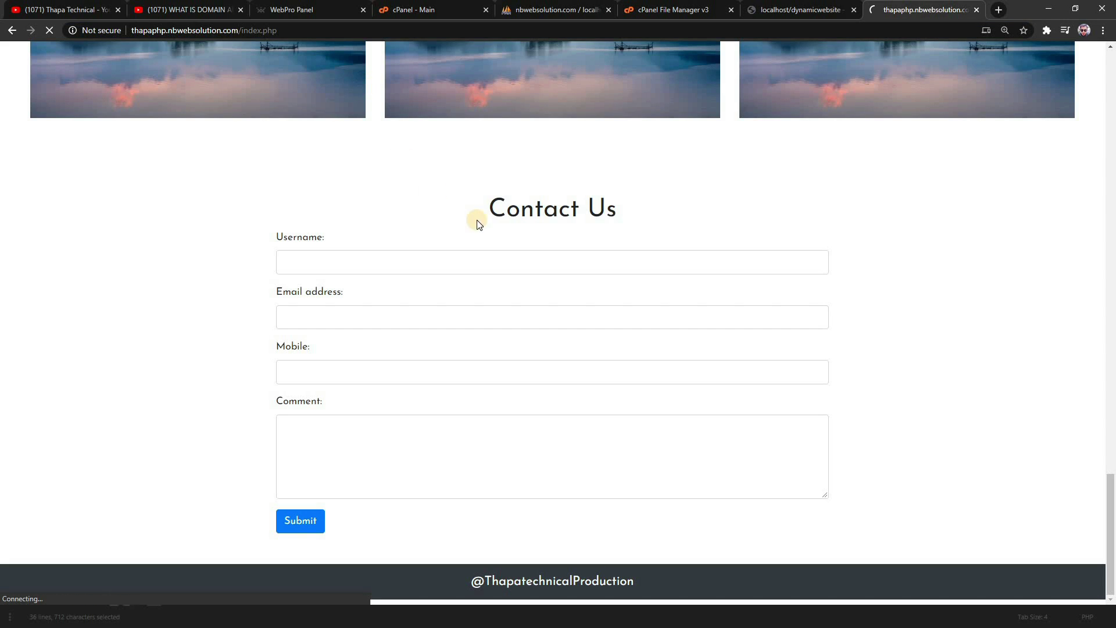
scroll(513, 270, "down", 20)
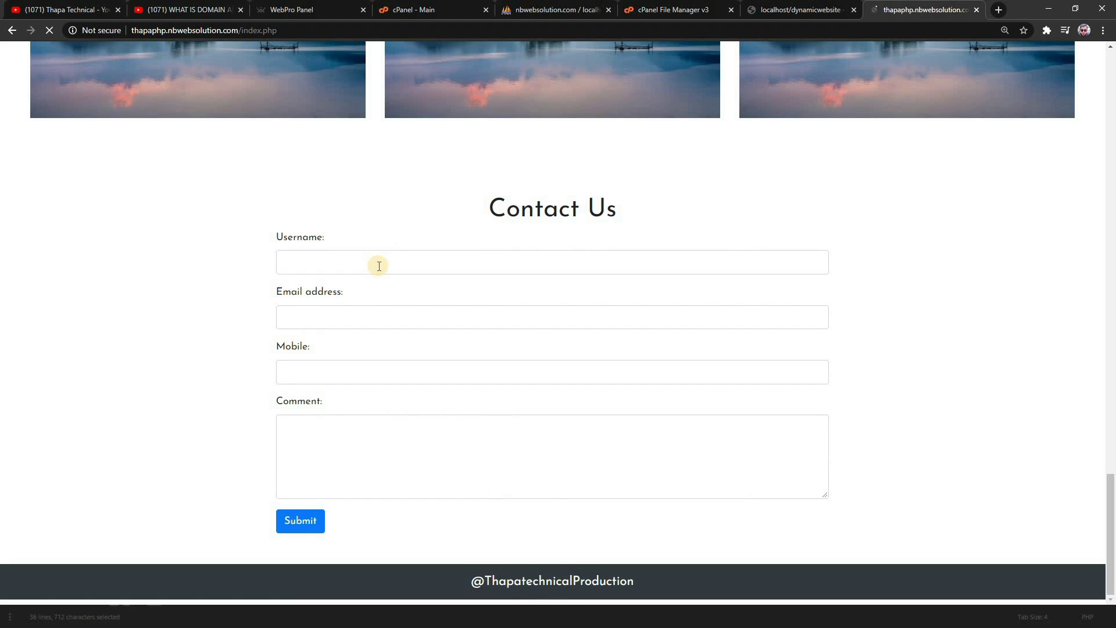
left_click(365, 280)
left_click(365, 318)
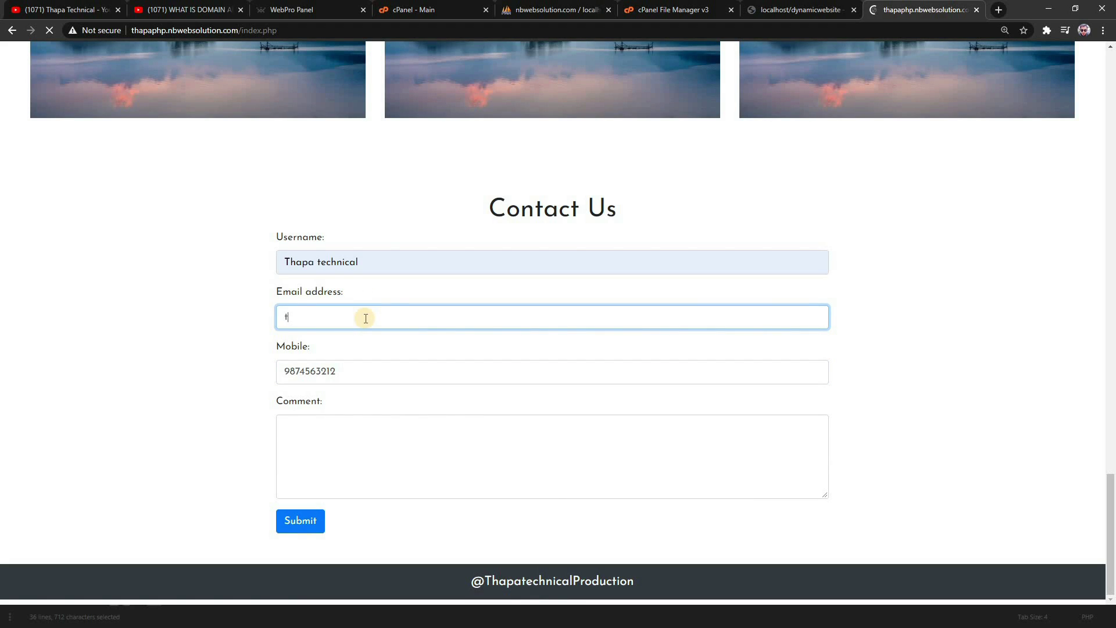
key("Tab")
key("Tab")
key("Tab")
Write the comment 'Awesome Like and Share', submit, and dismiss the thank-you alert
left_click(353, 434)
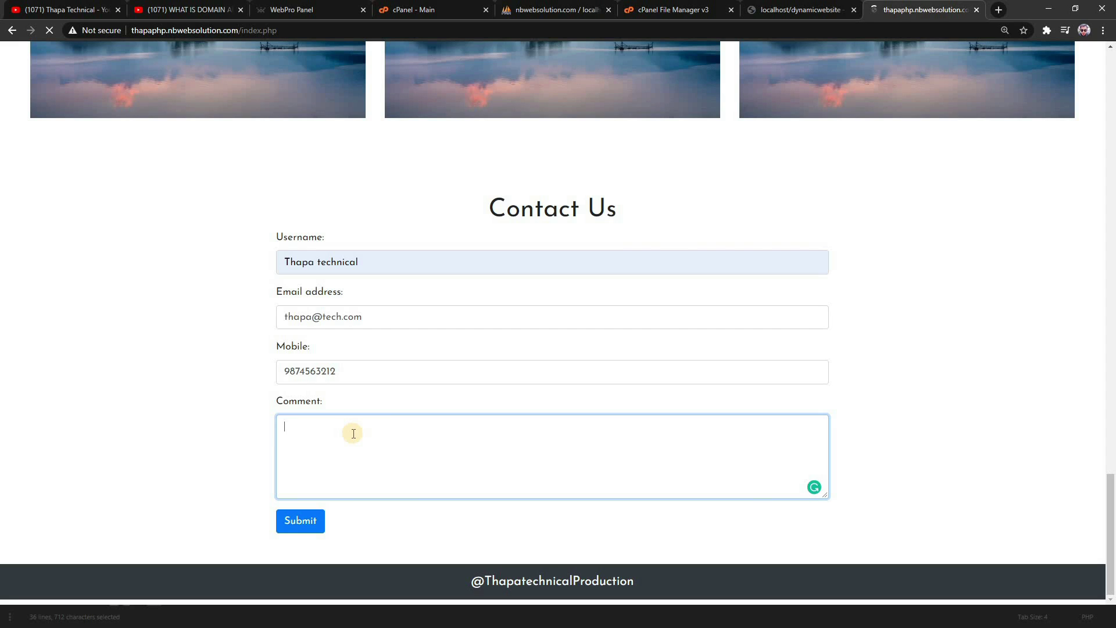
type("Q")
key("BackSpace")
type("Awesome Like and Share")
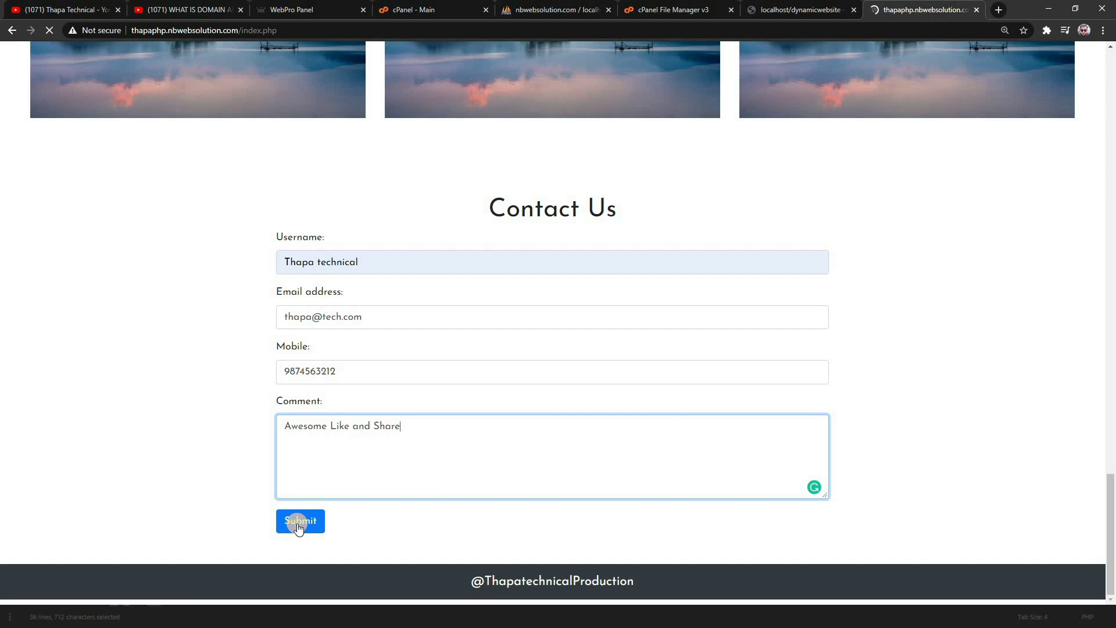
left_click(299, 525)
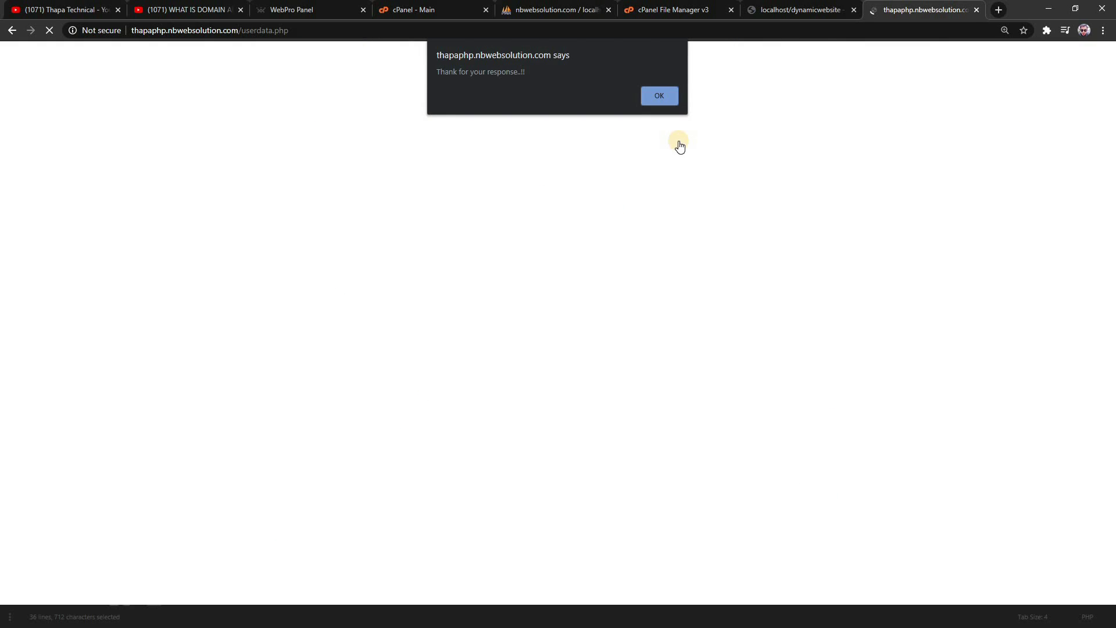
left_click(663, 105)
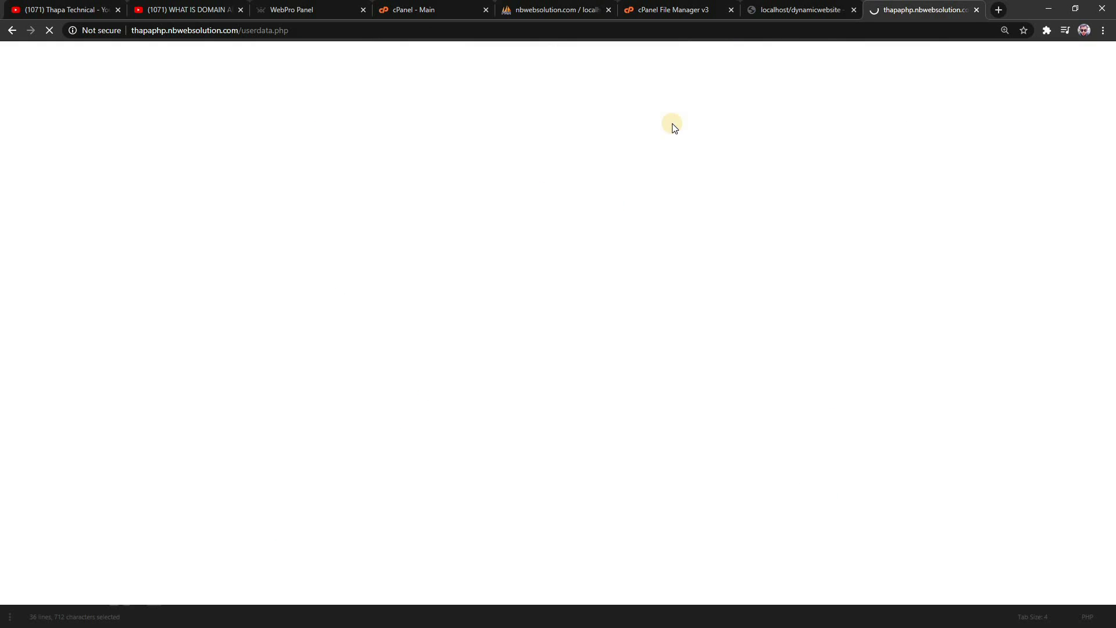